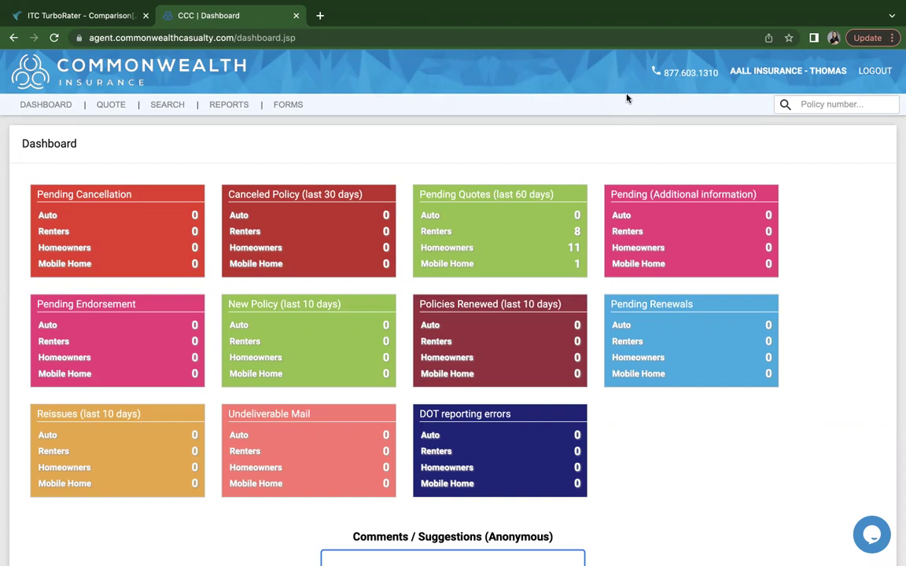
Start a new quote for zip 85301, keep the 4/7/2022 effective date, and pick Mobile Home
left_click(110, 105)
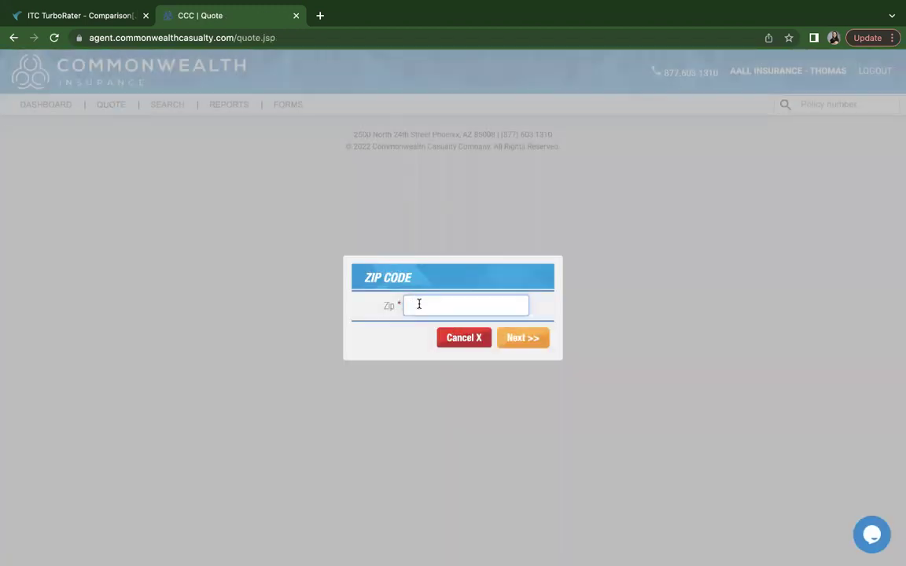
type("85301")
left_click(537, 343)
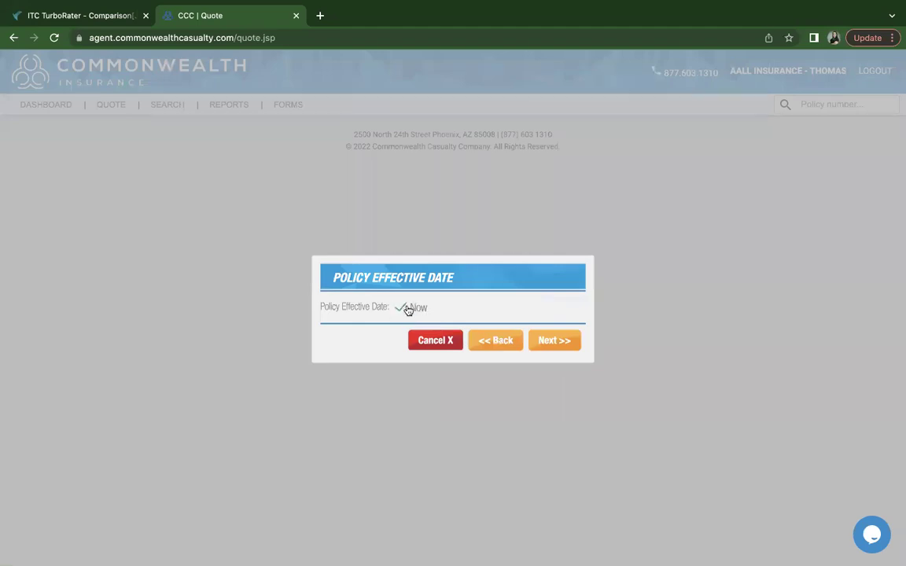
left_click(405, 308)
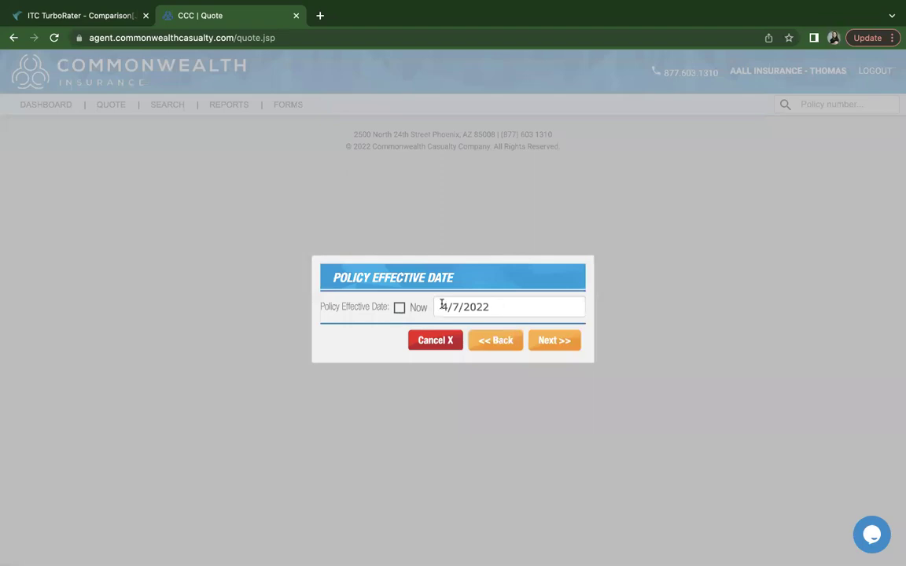
left_click(552, 342)
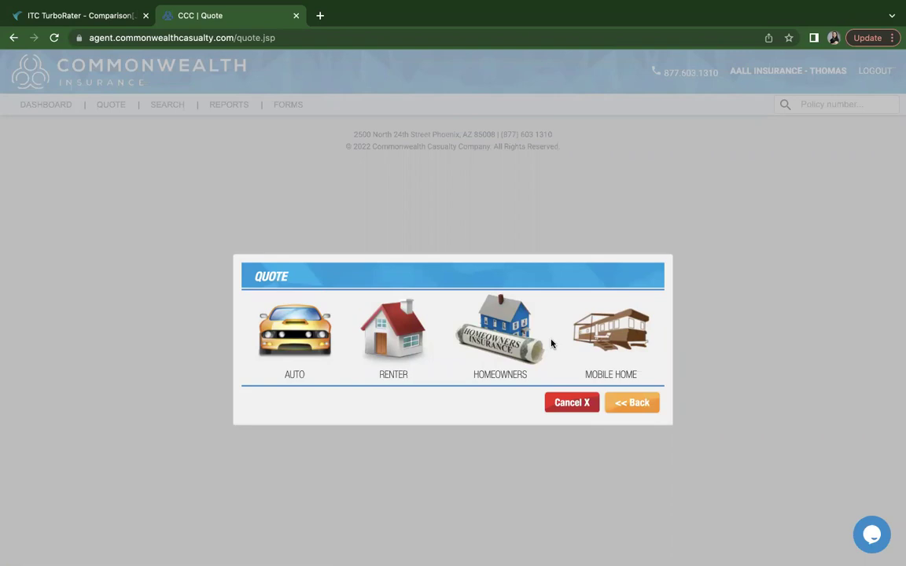
left_click(616, 343)
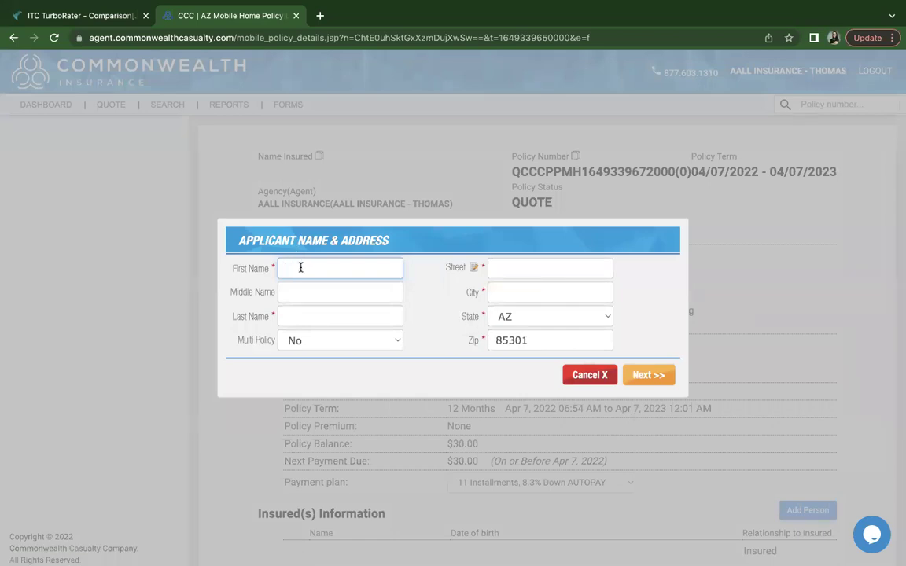
Enter TEST as the applicant's first name and CLIENT as the last name
type("TEST")
left_click(340, 317)
type("CLIENT")
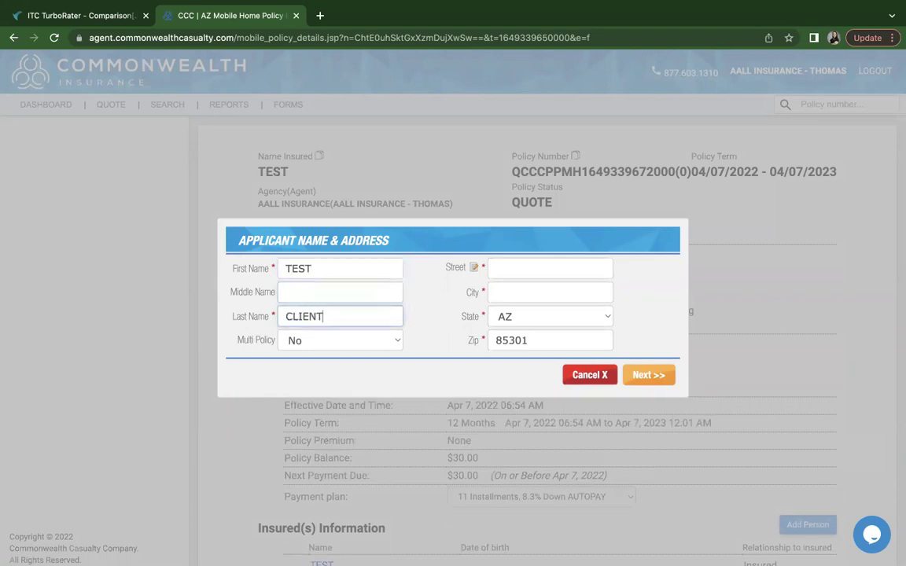
left_click(505, 275)
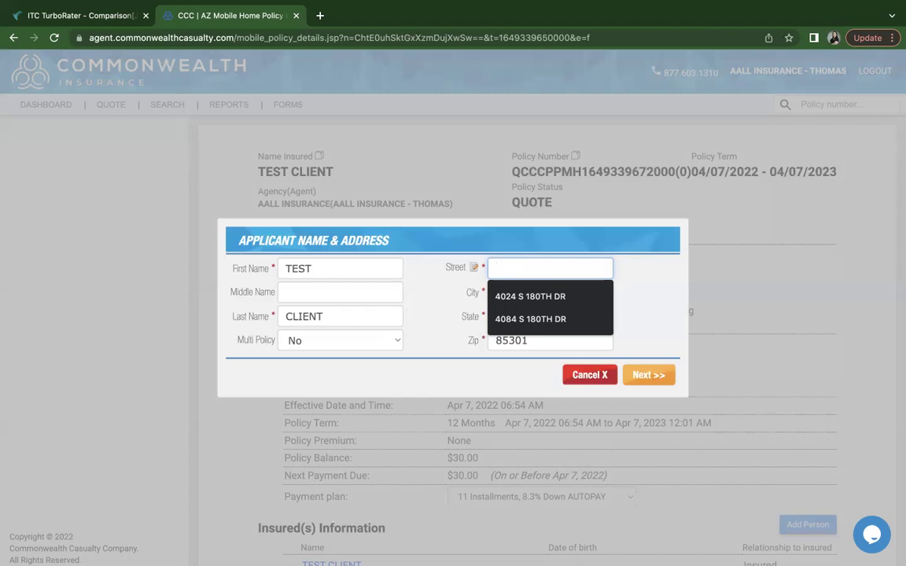
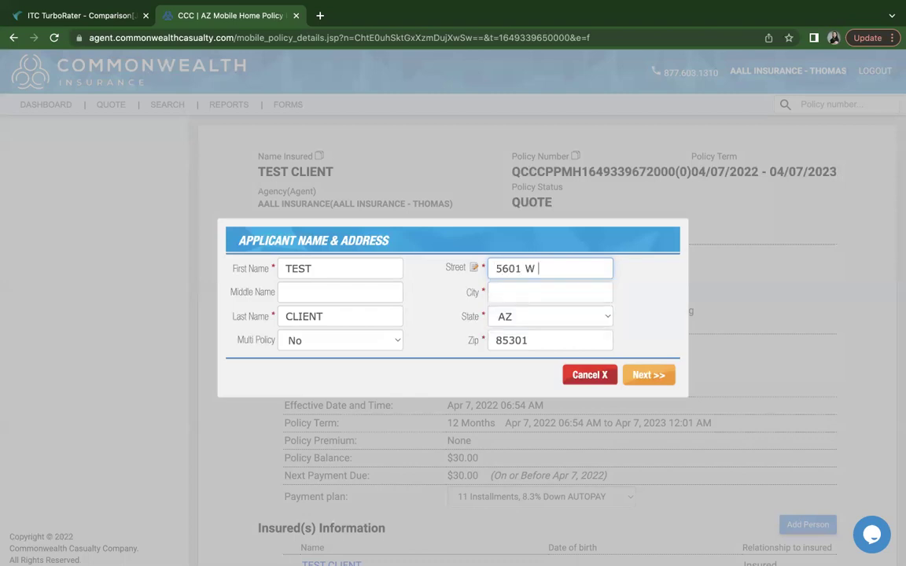
Enter the applicant's street address and city, then validate and accept the address
left_click(551, 292)
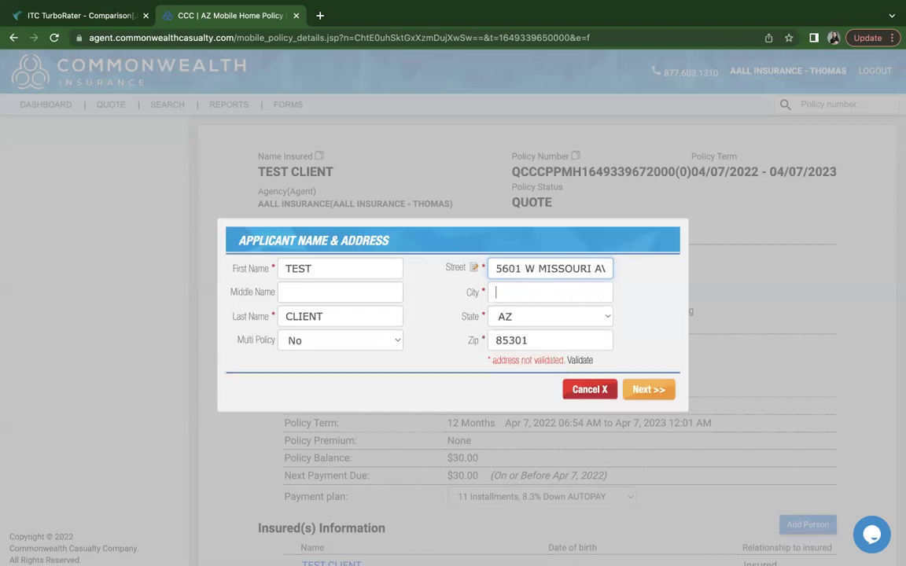
type("GLENDALE")
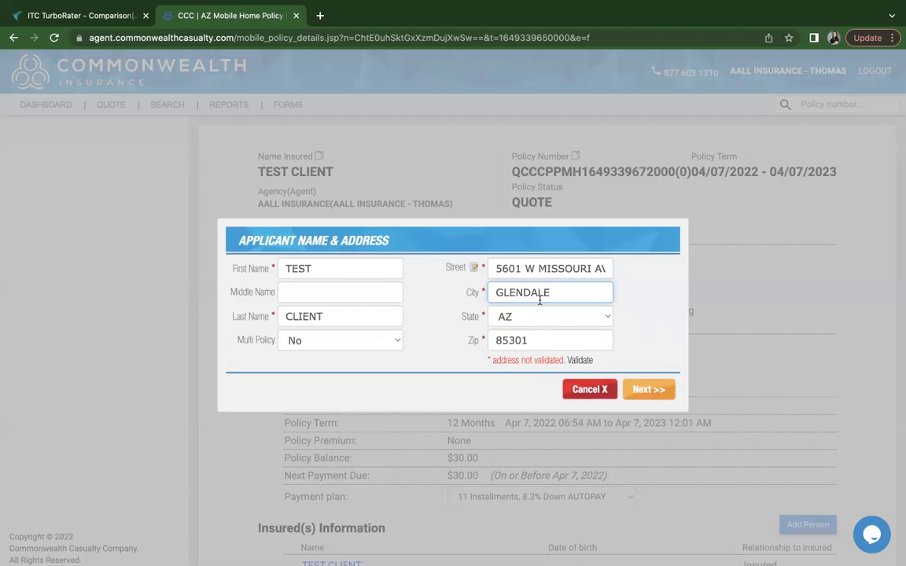
left_click(566, 275)
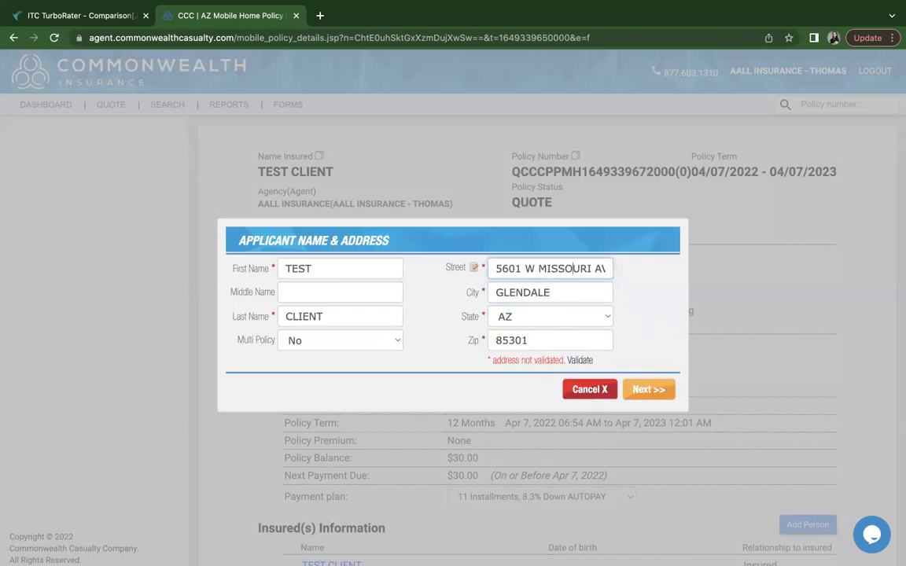
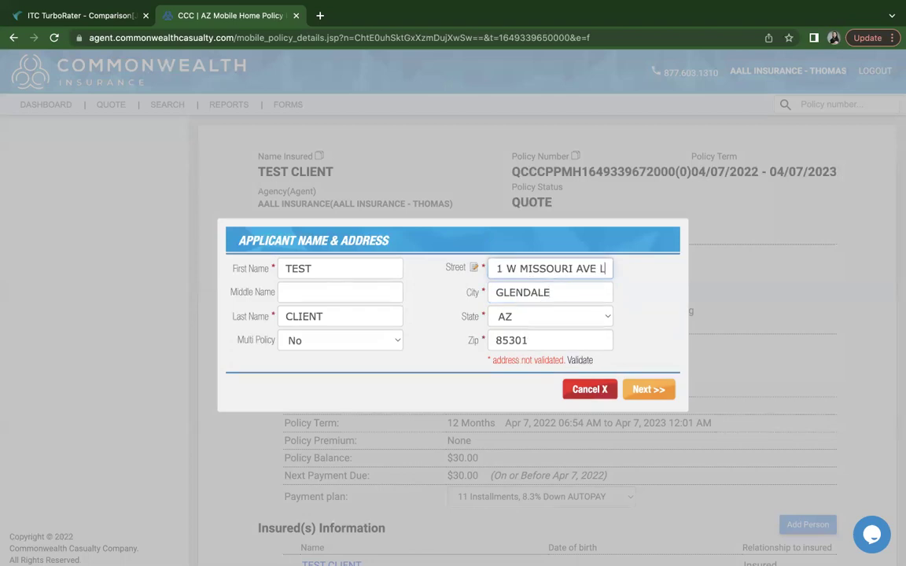
left_click(581, 361)
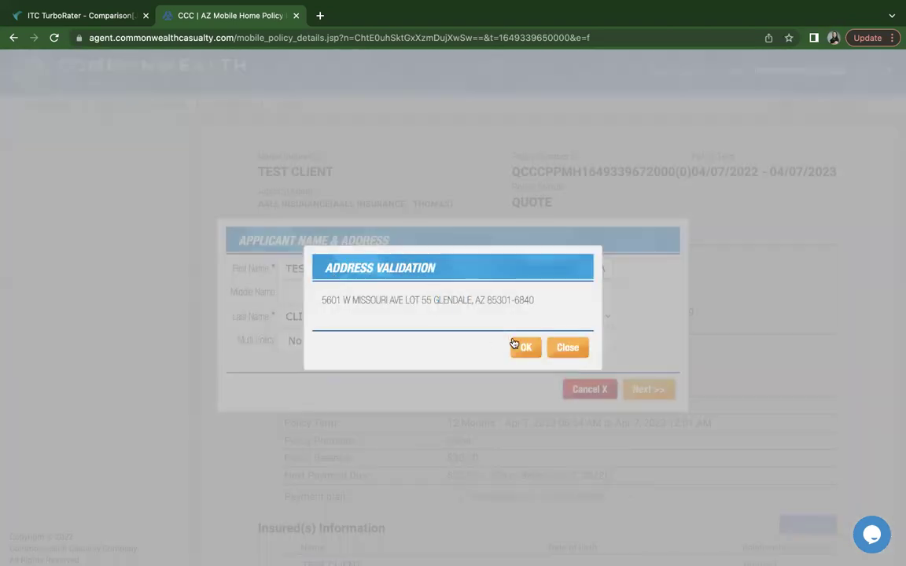
left_click(524, 347)
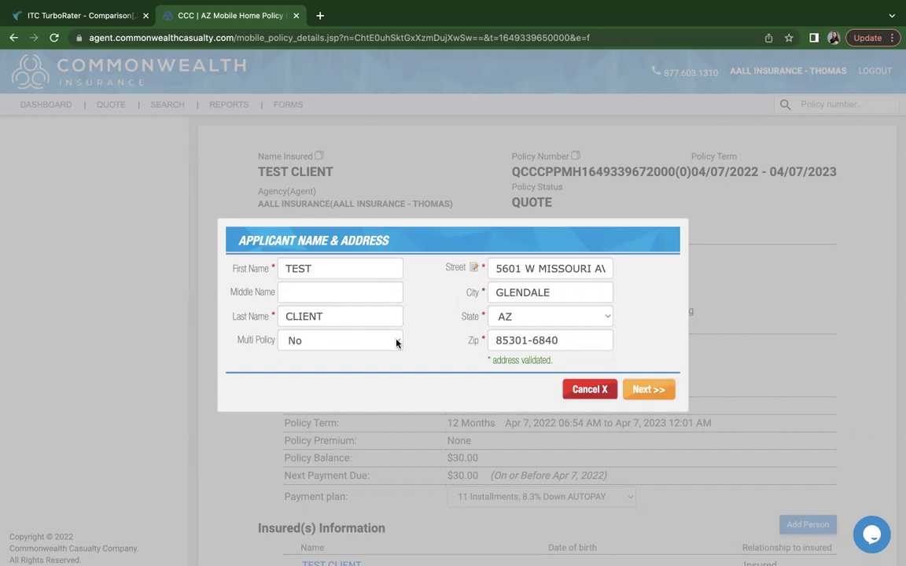
Leave Multi Policy at No and continue to the insured details
left_click(397, 343)
left_click(340, 370)
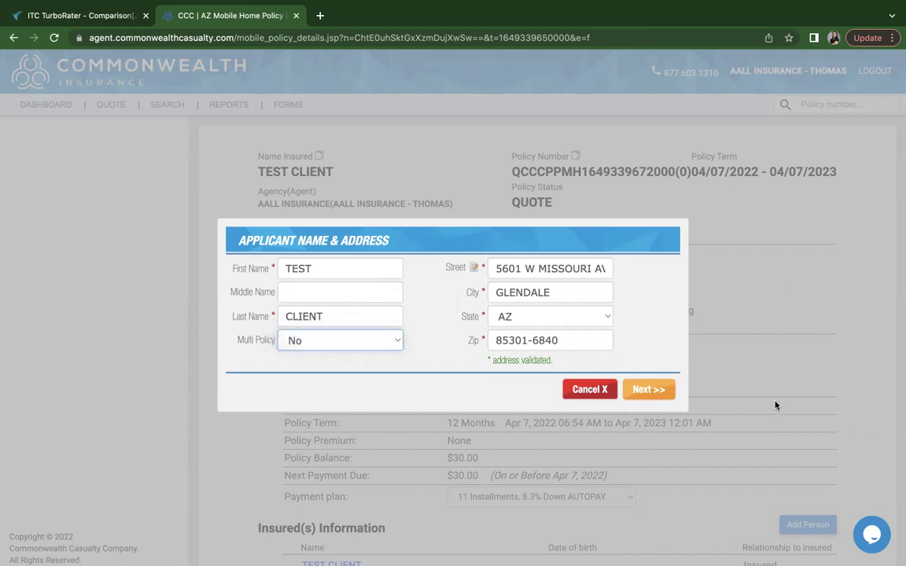
left_click(649, 391)
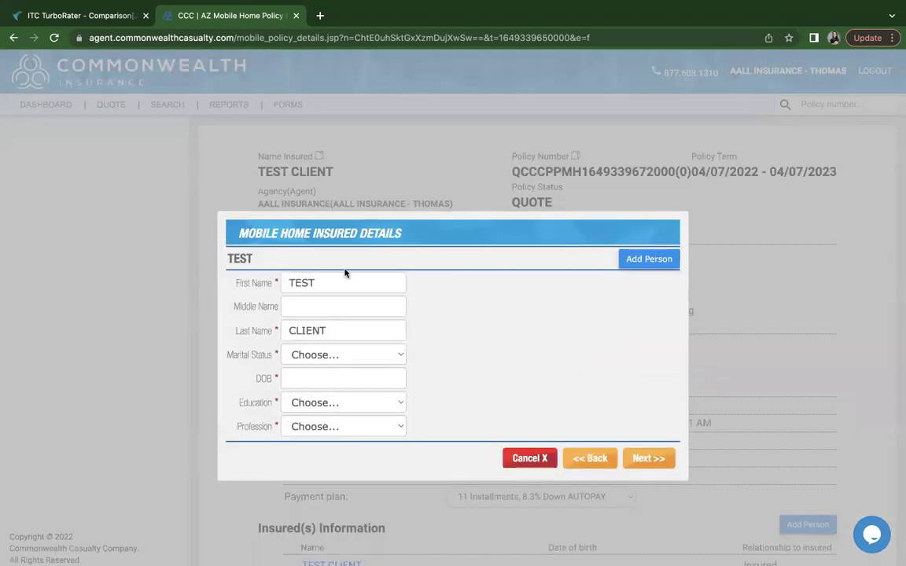
Set the insured's marital status to Single and date of birth to 01/01/1980
scroll(345, 308, "down", 1)
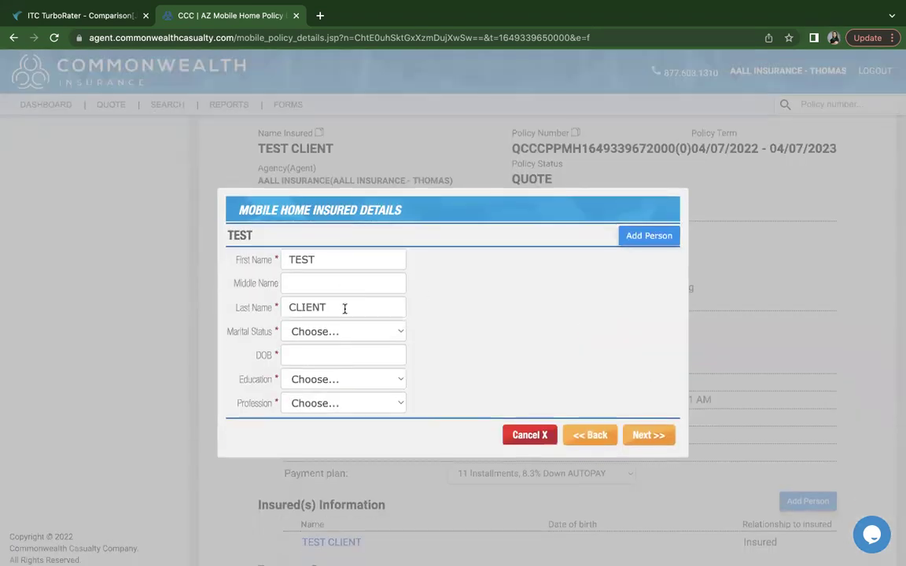
left_click(340, 331)
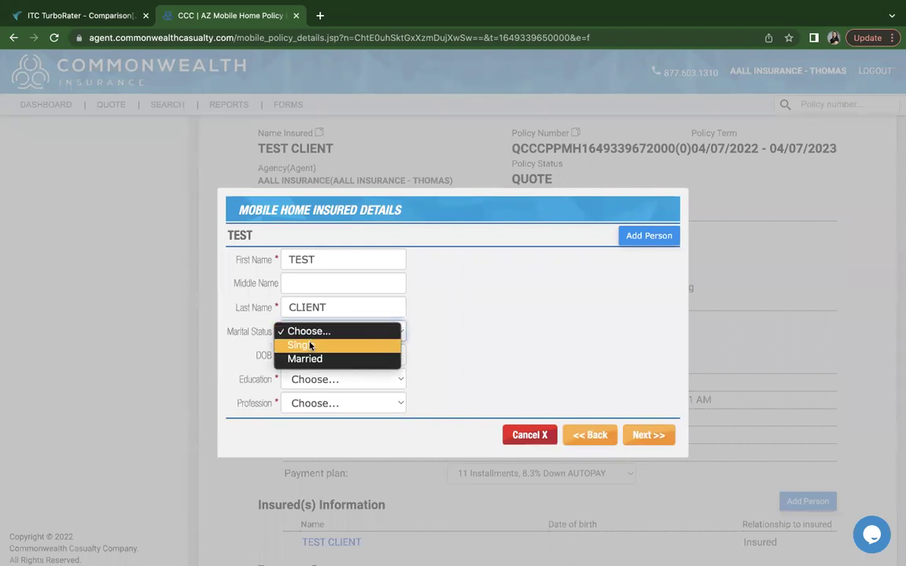
left_click(317, 345)
left_click(319, 354)
type("01")
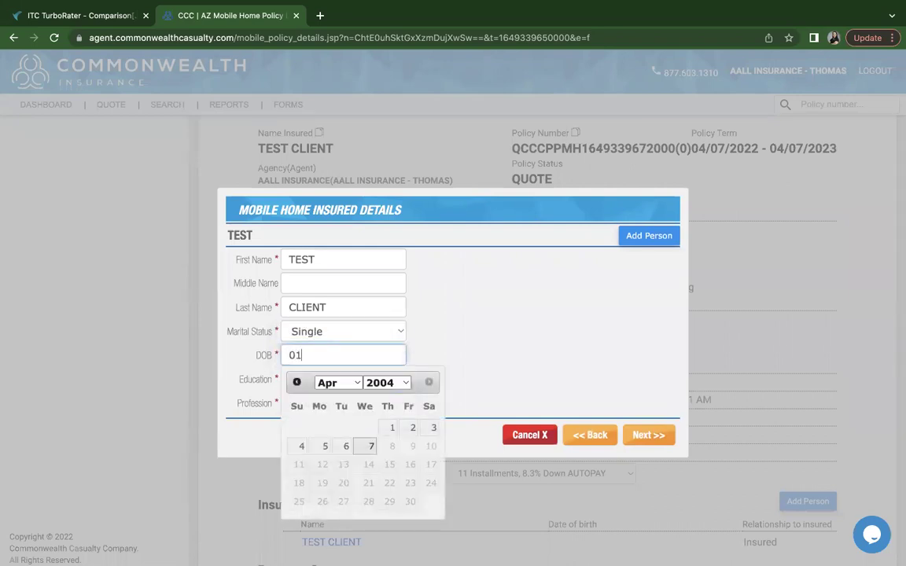
type("/01/1980")
key("Tab")
Set education to Associate's Degree and profession to Agent, then continue to property details
left_click(333, 382)
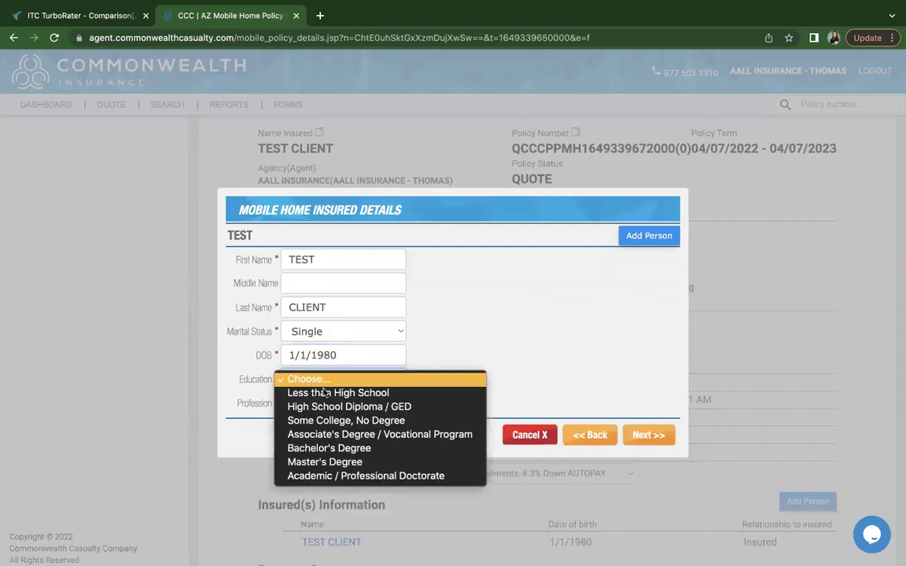
left_click(371, 435)
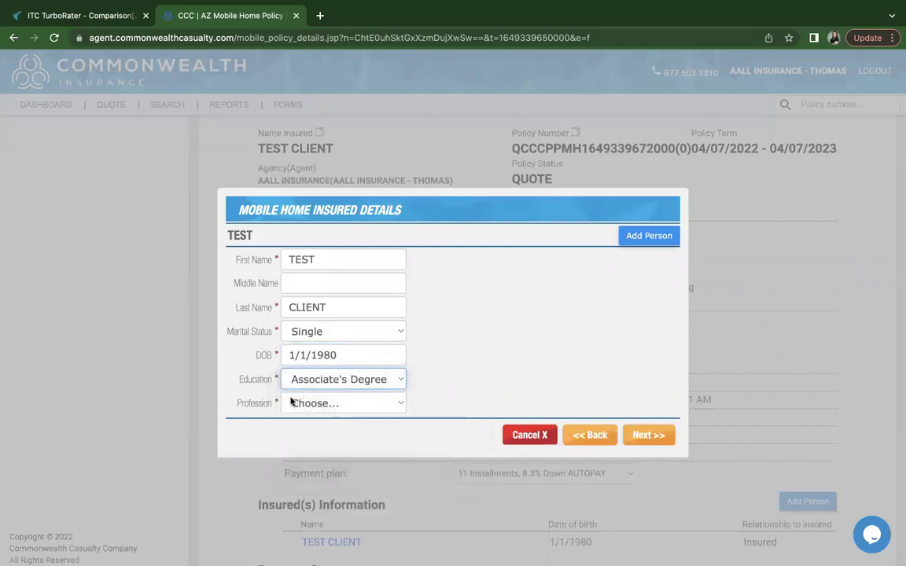
left_click(297, 403)
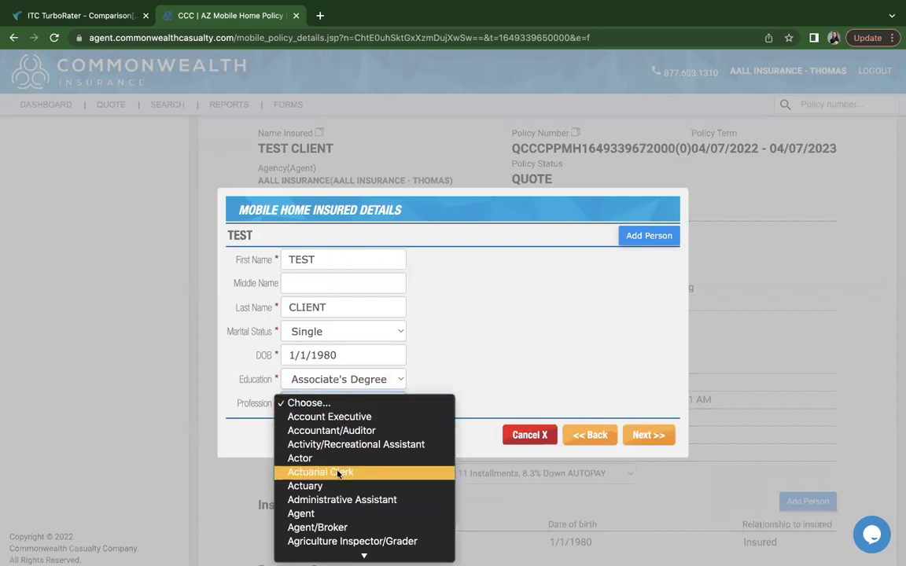
left_click(311, 515)
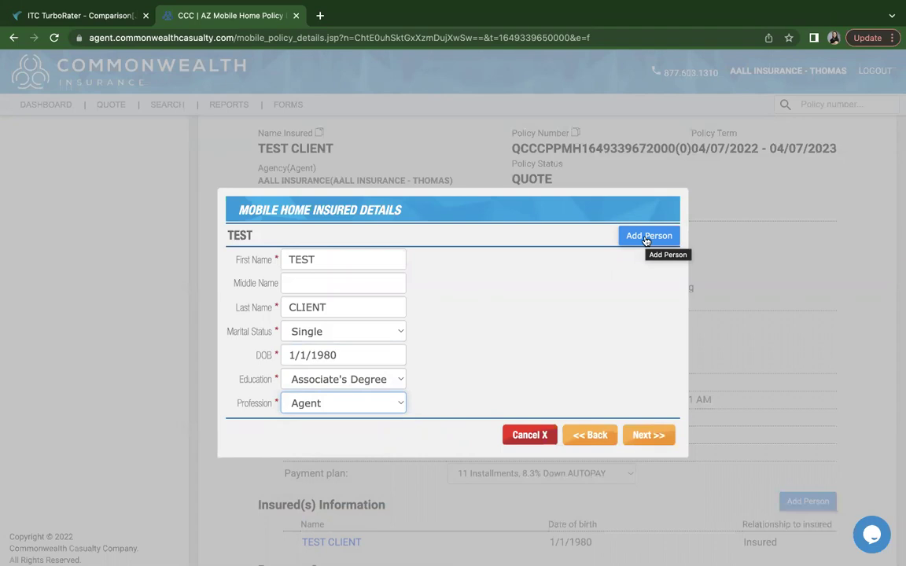
left_click(646, 236)
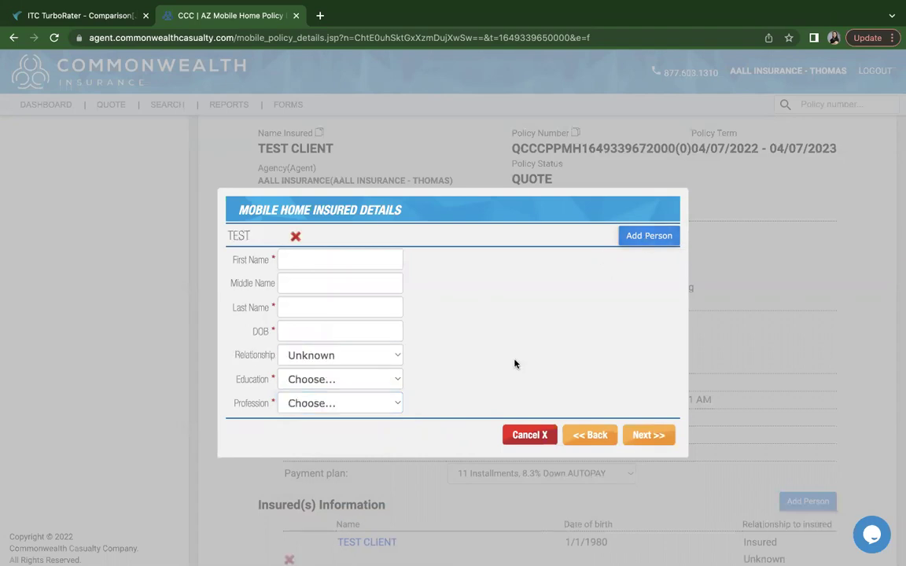
left_click(529, 435)
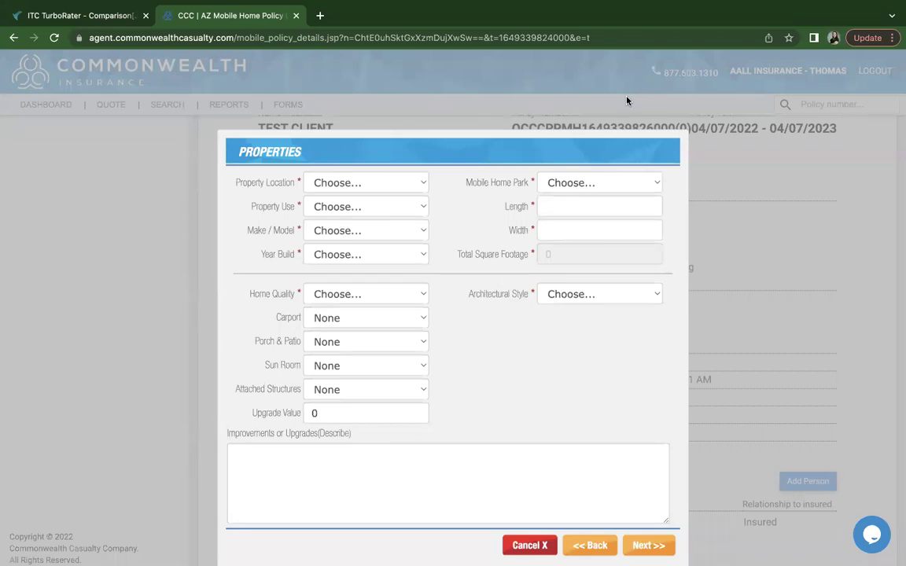
Change the Property Location from Outside Park / Subdivision to In Park
left_click(409, 184)
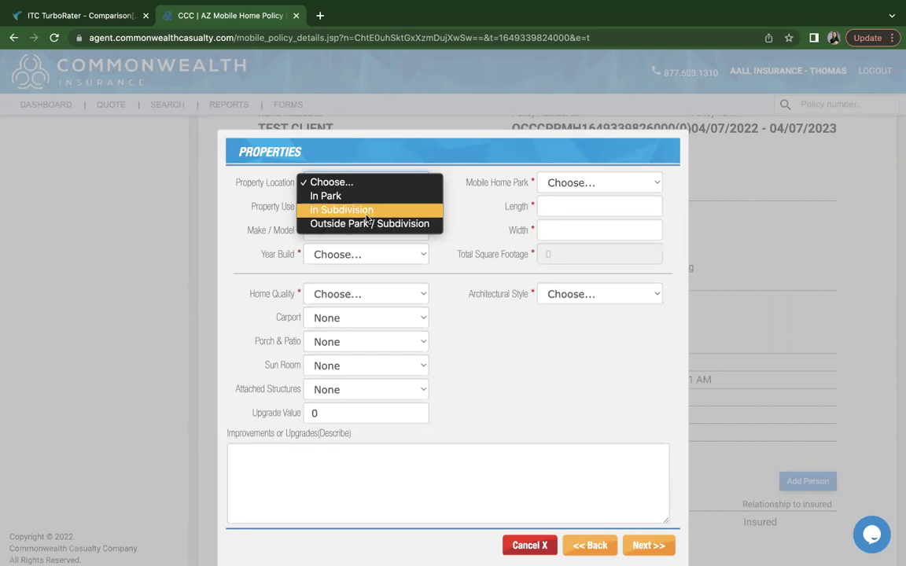
left_click(350, 224)
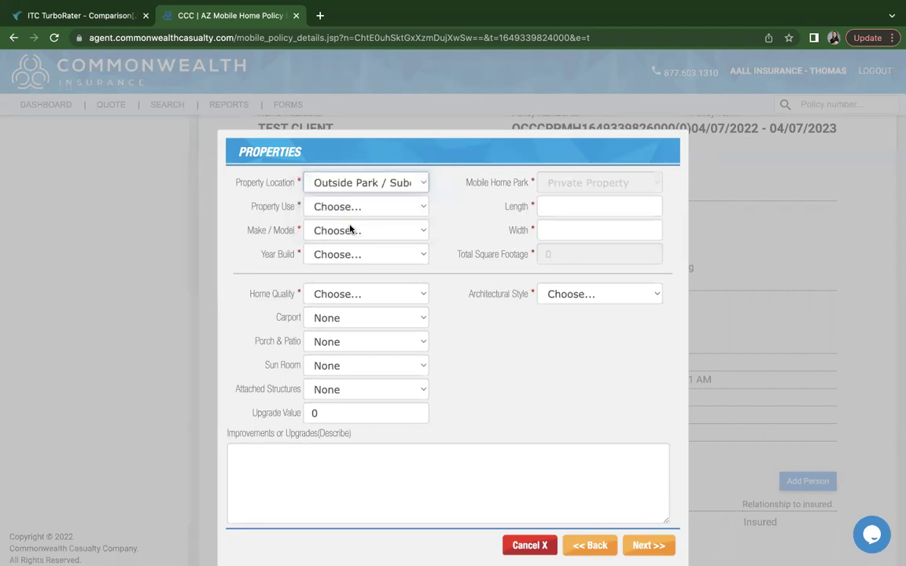
left_click(366, 184)
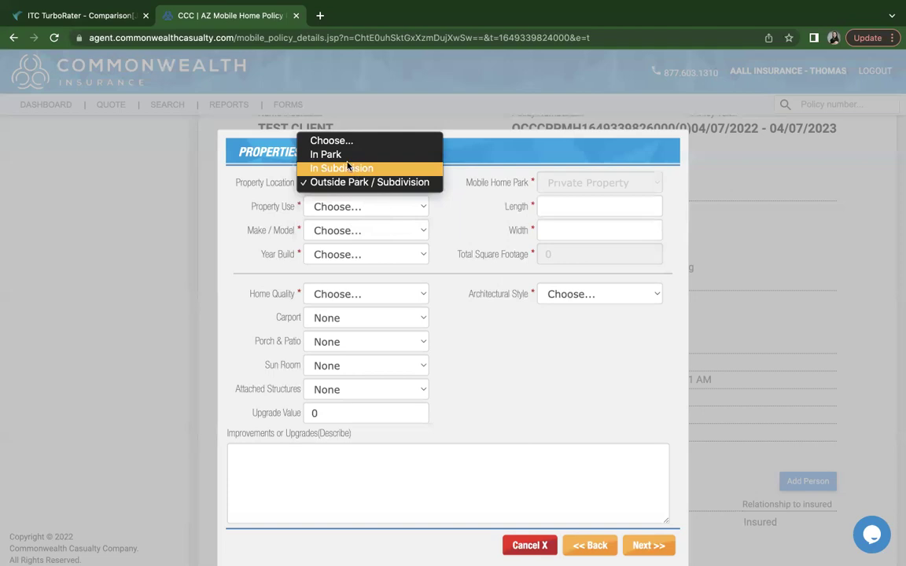
left_click(341, 154)
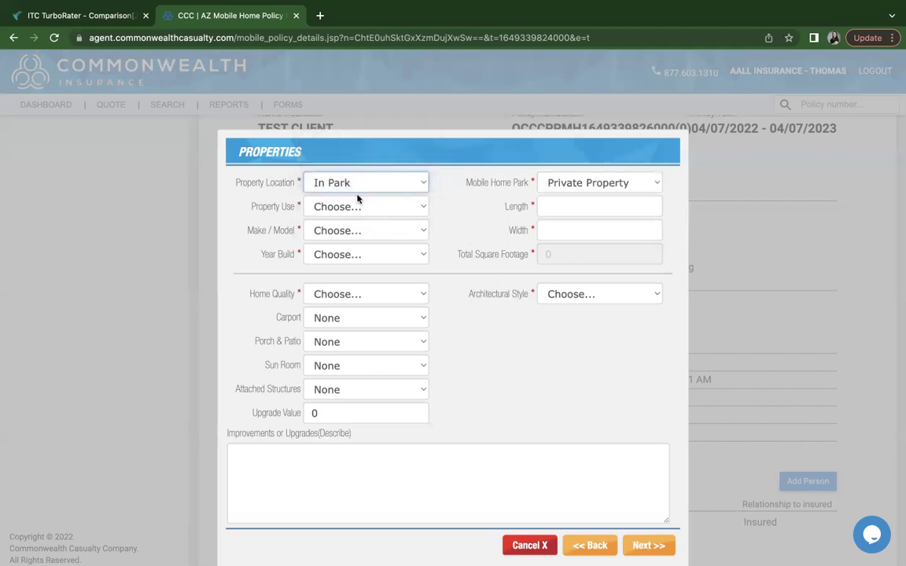
scroll(357, 198, "down", 1)
left_click(339, 199)
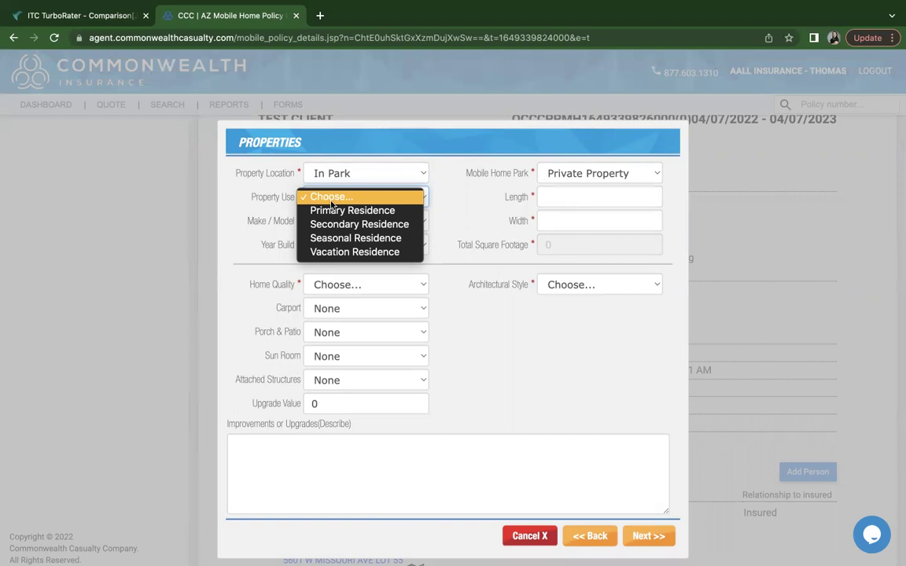
Set Property Use to Primary Residence and Make / Model to ASPEN
left_click(343, 213)
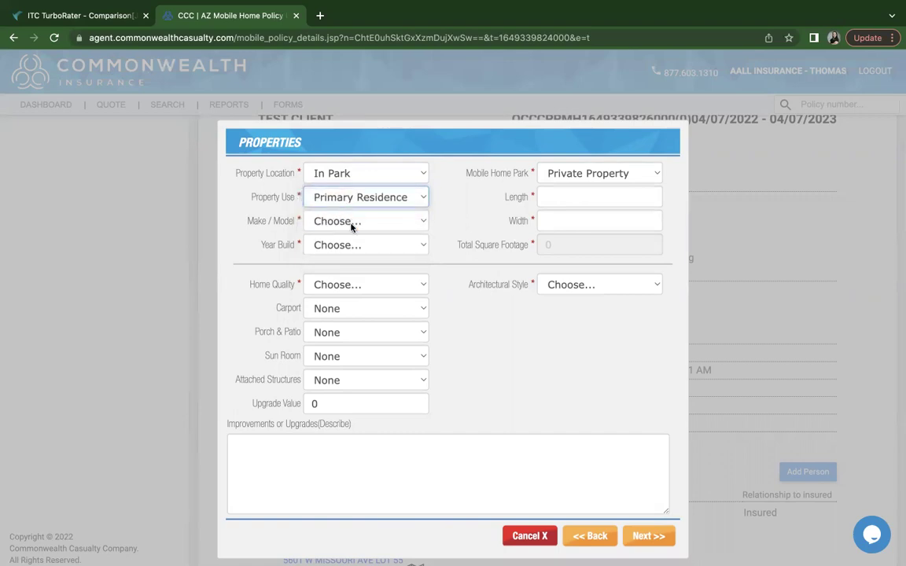
scroll(344, 211, "down", 1)
left_click(342, 210)
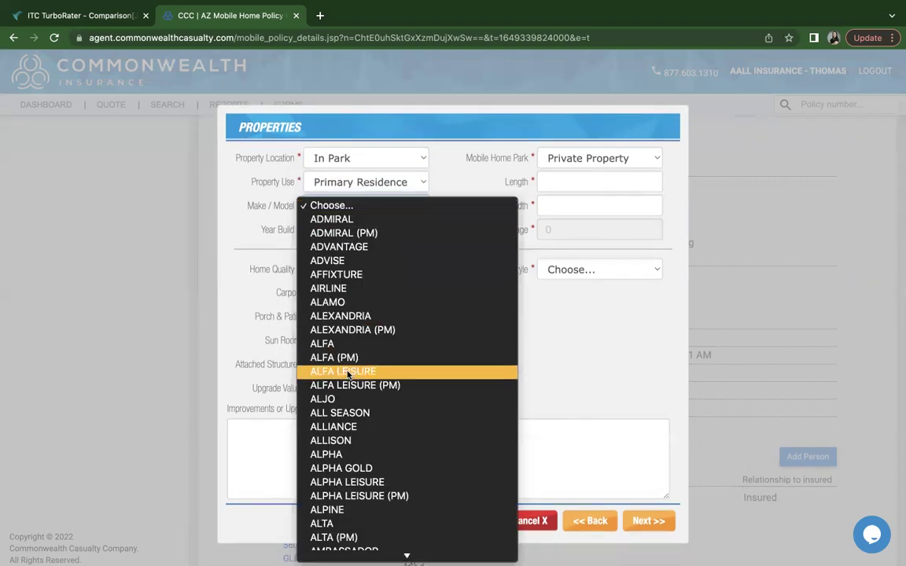
scroll(346, 374, "down", 5)
scroll(348, 376, "down", 5)
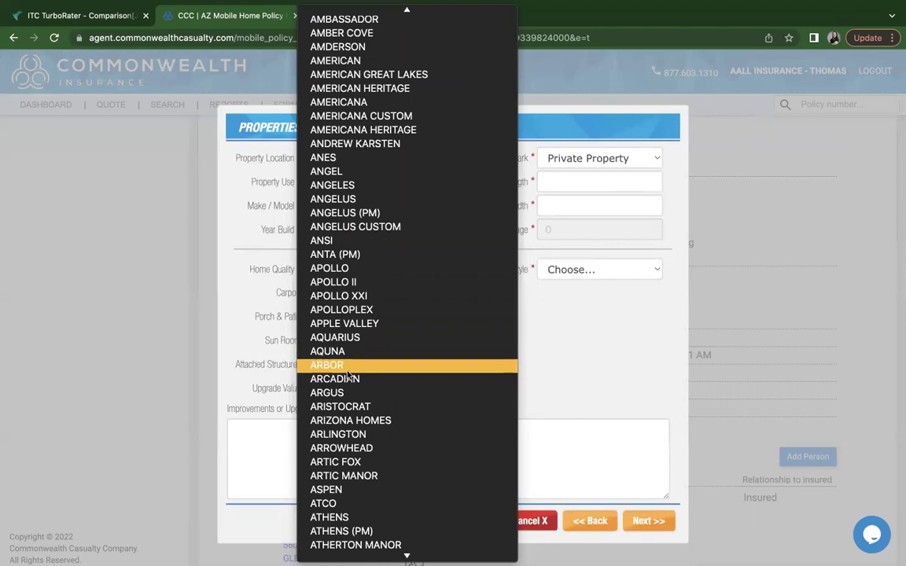
scroll(348, 376, "down", 3)
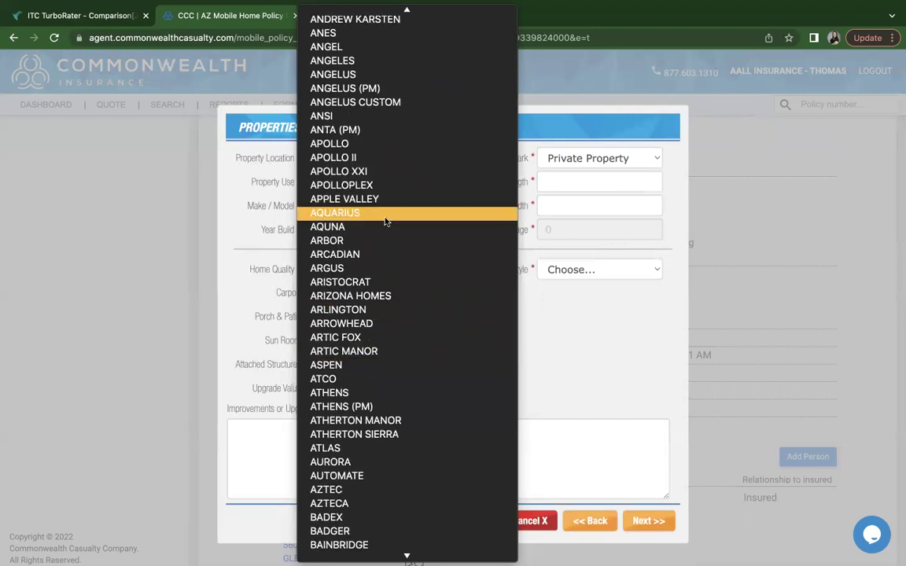
scroll(386, 245, "up", 1)
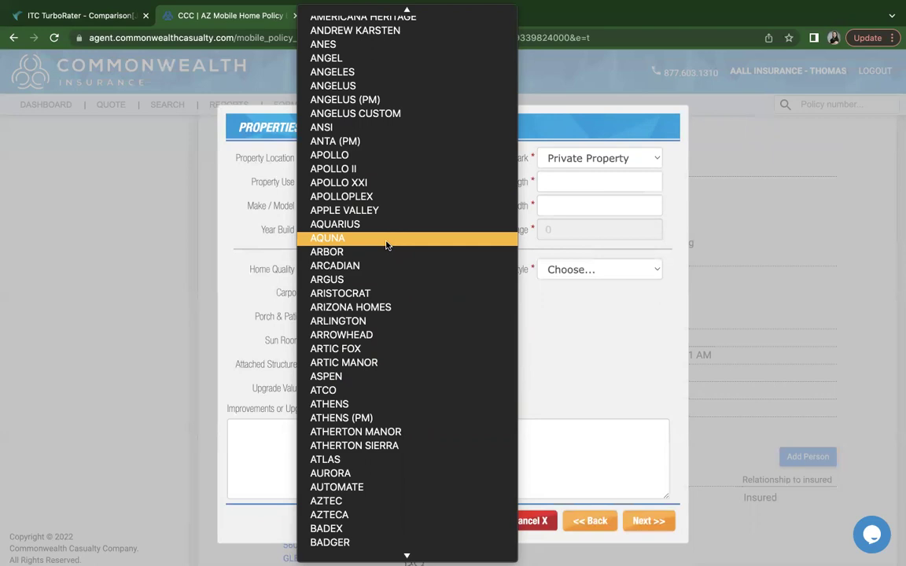
left_click(340, 377)
Choose 1988 as the home's Year Build
left_click(343, 233)
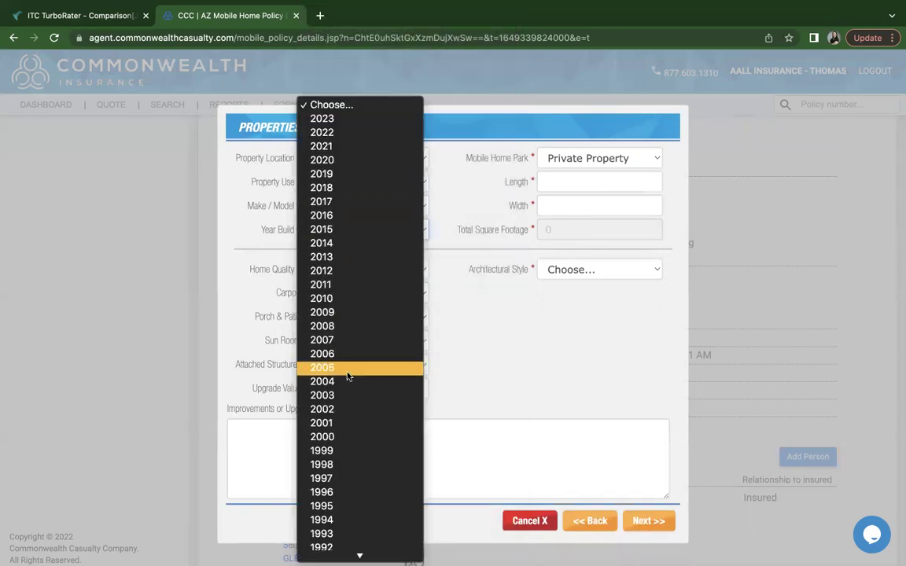
scroll(348, 377, "down", 2)
scroll(349, 377, "down", 15)
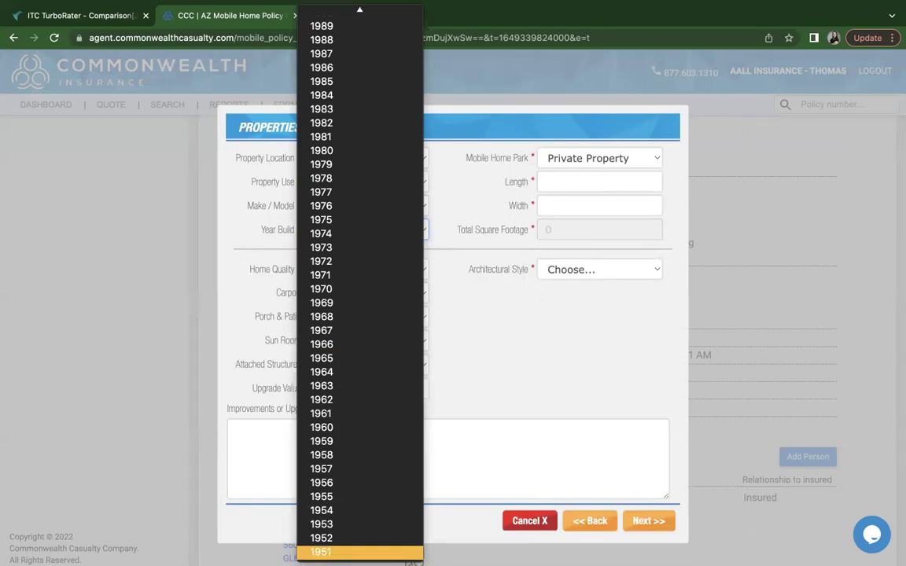
scroll(362, 346, "up", 6)
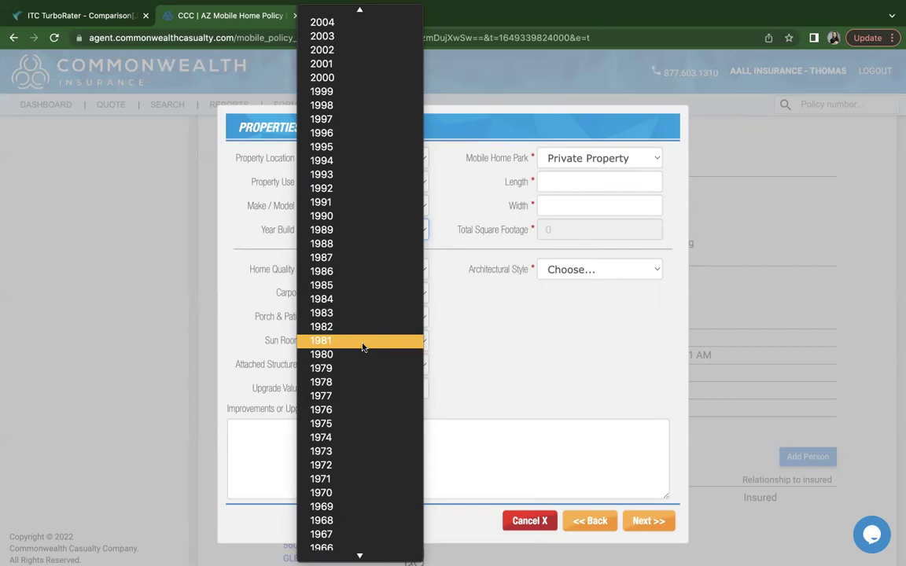
scroll(376, 283, "up", 3)
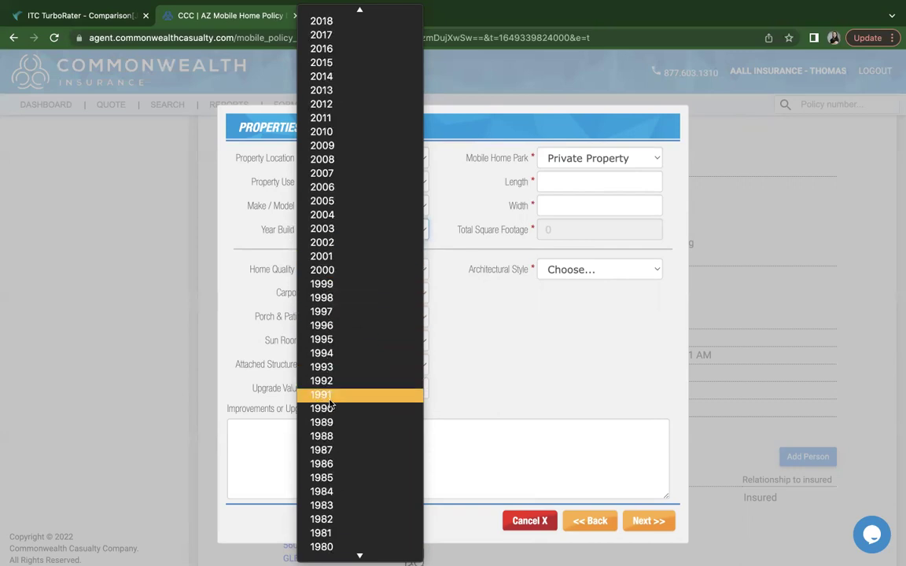
left_click(330, 436)
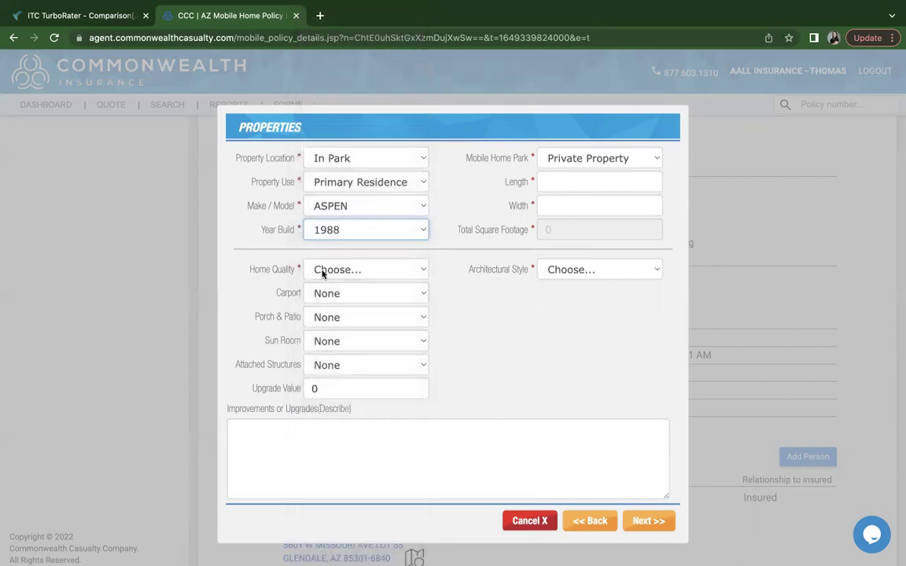
Set Home Quality to Average and Carport to Aluminum
left_click(322, 271)
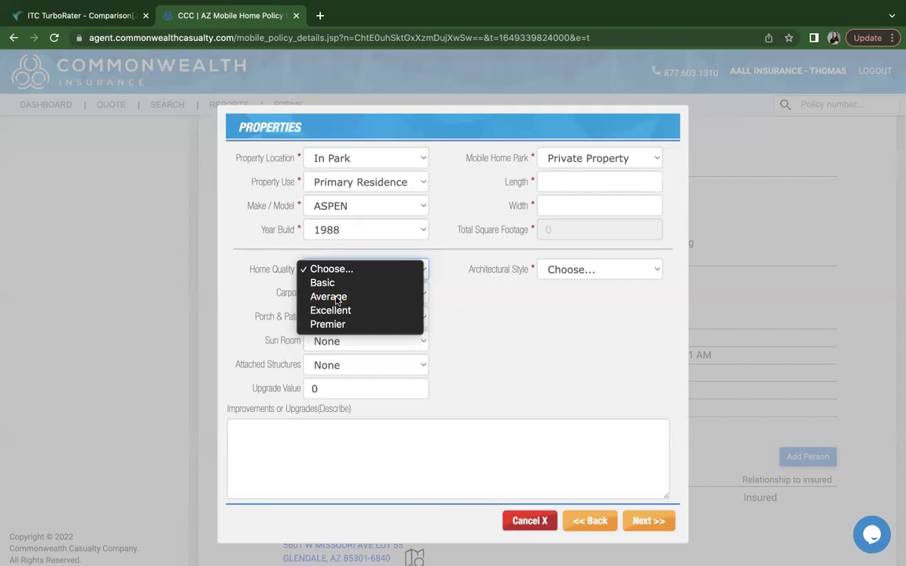
left_click(336, 297)
left_click(336, 298)
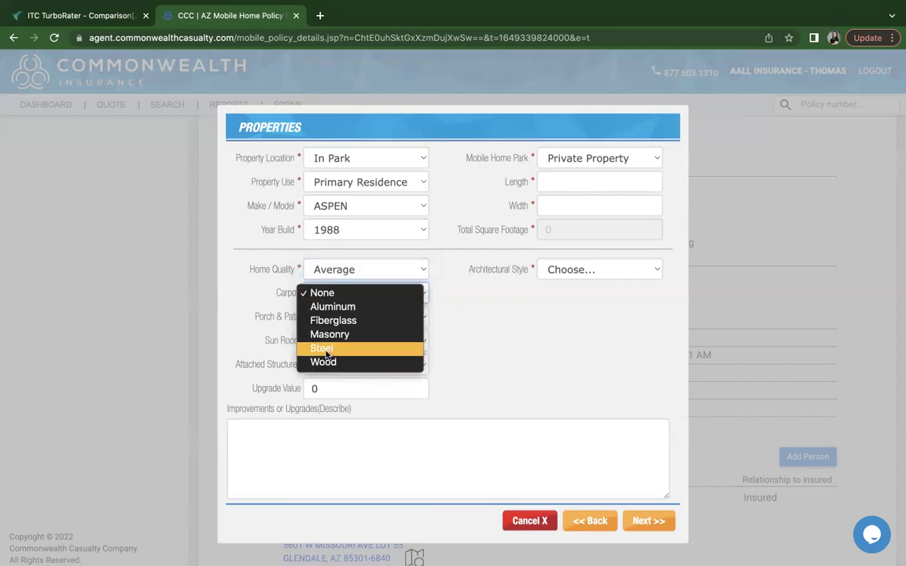
left_click(343, 306)
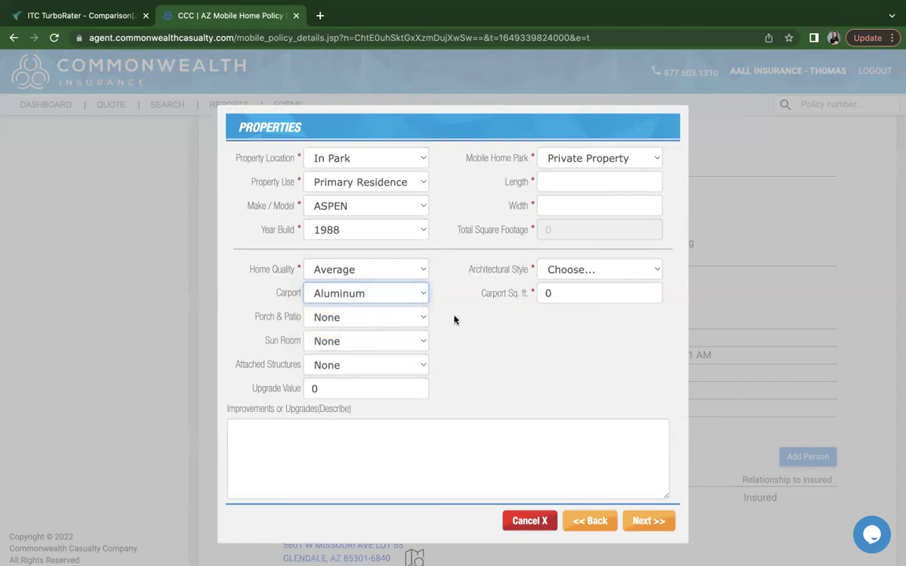
Change the Mobile Home Park from Private Property to Karemlla MHP
left_click(574, 160)
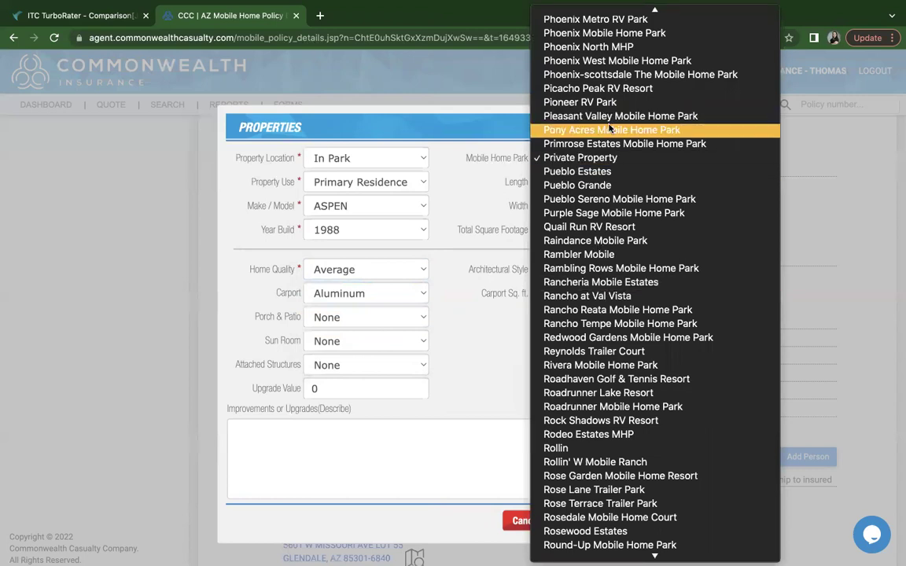
scroll(590, 249, "down", 10)
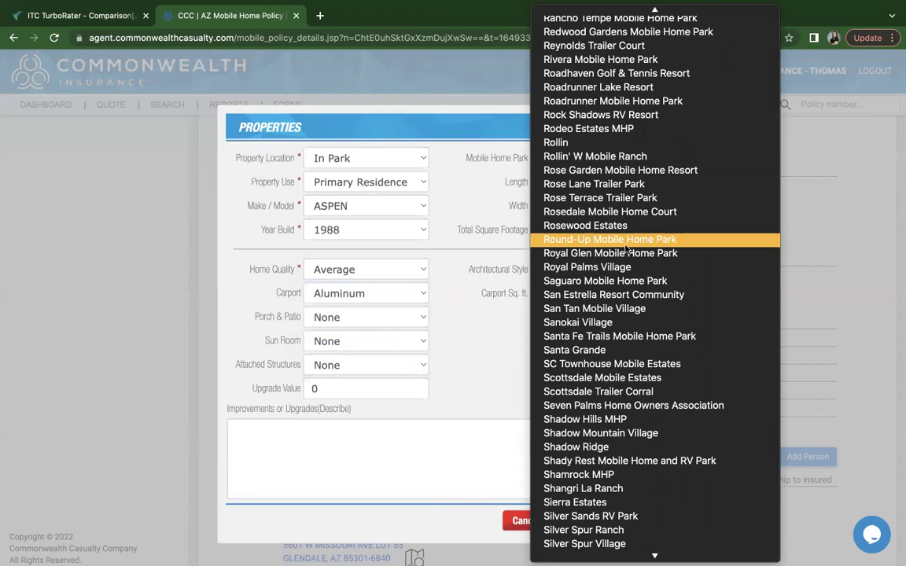
scroll(625, 249, "down", 2)
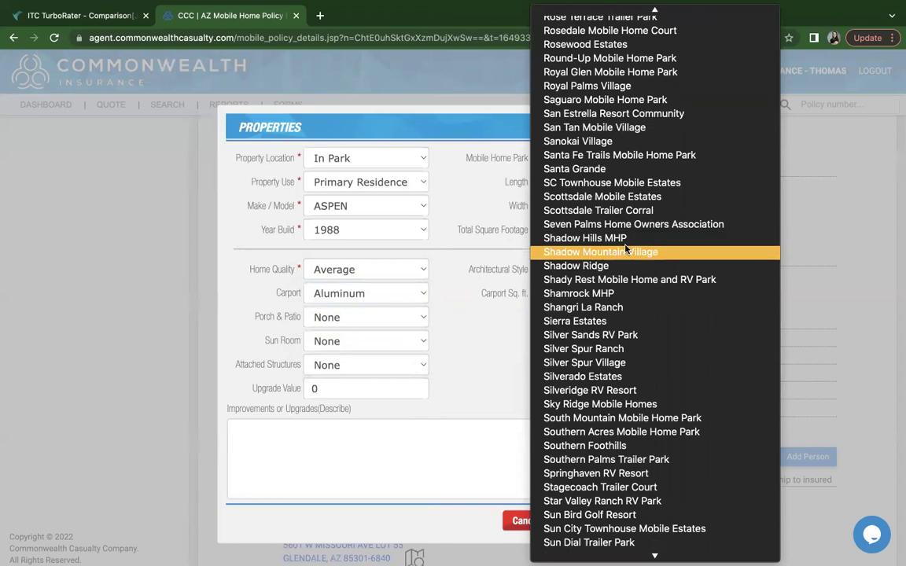
scroll(625, 249, "up", 12)
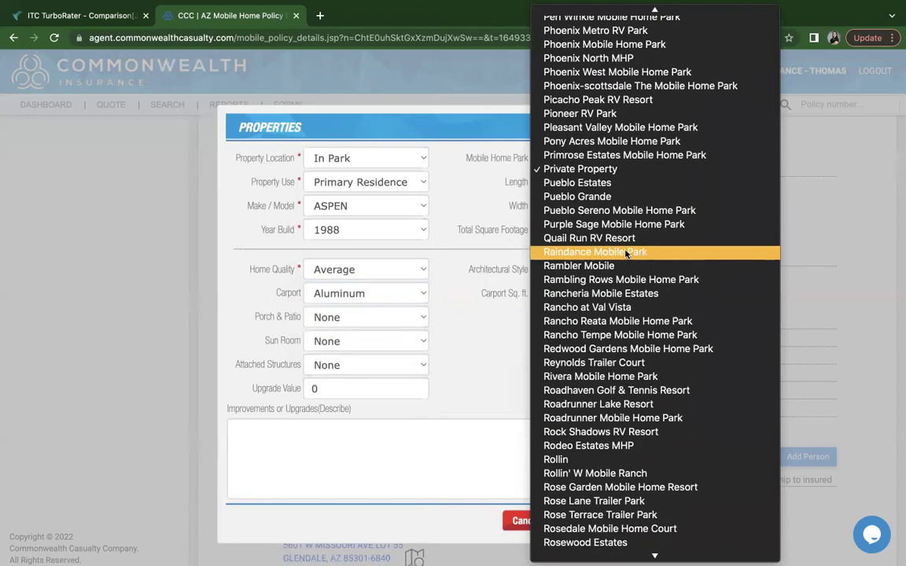
scroll(623, 205, "up", 14)
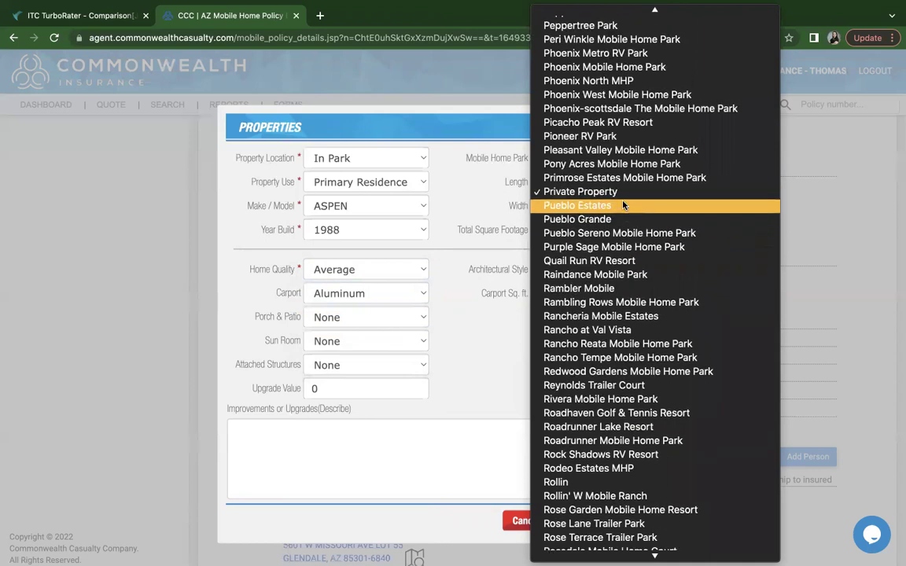
scroll(623, 205, "up", 12)
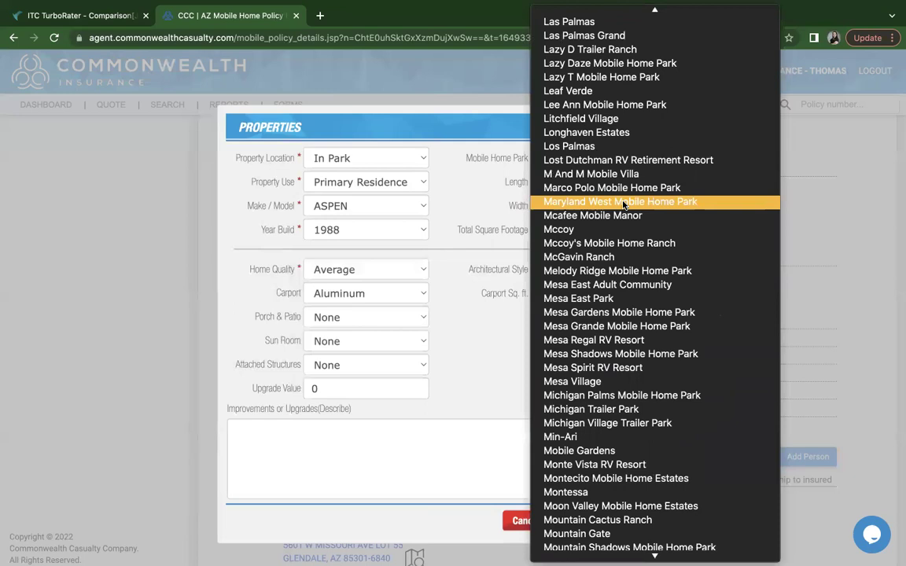
scroll(624, 205, "up", 3)
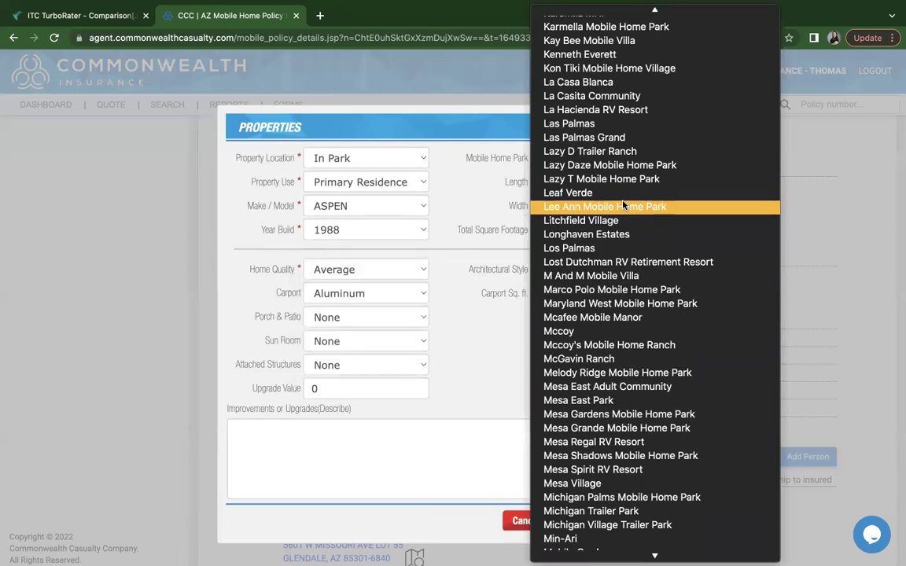
scroll(624, 204, "up", 1)
scroll(624, 203, "up", 1)
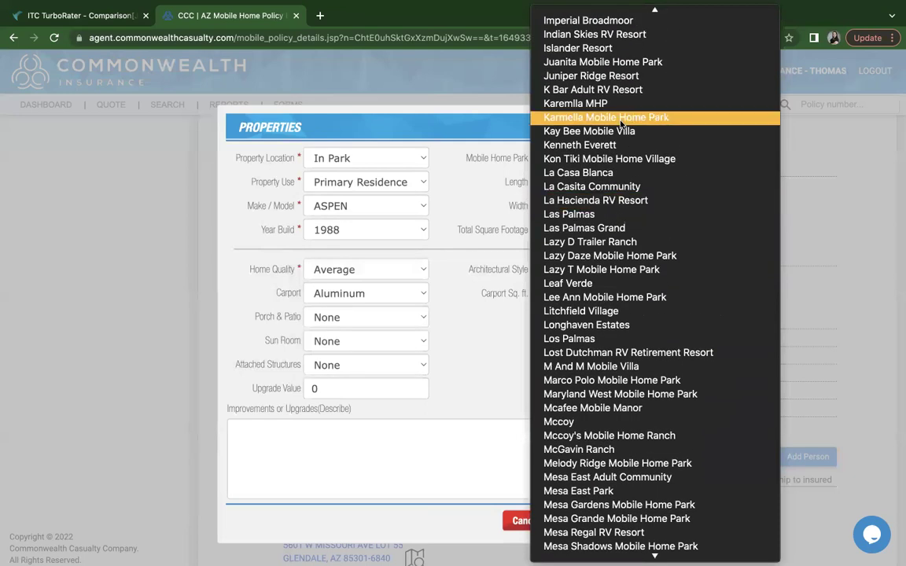
left_click(578, 107)
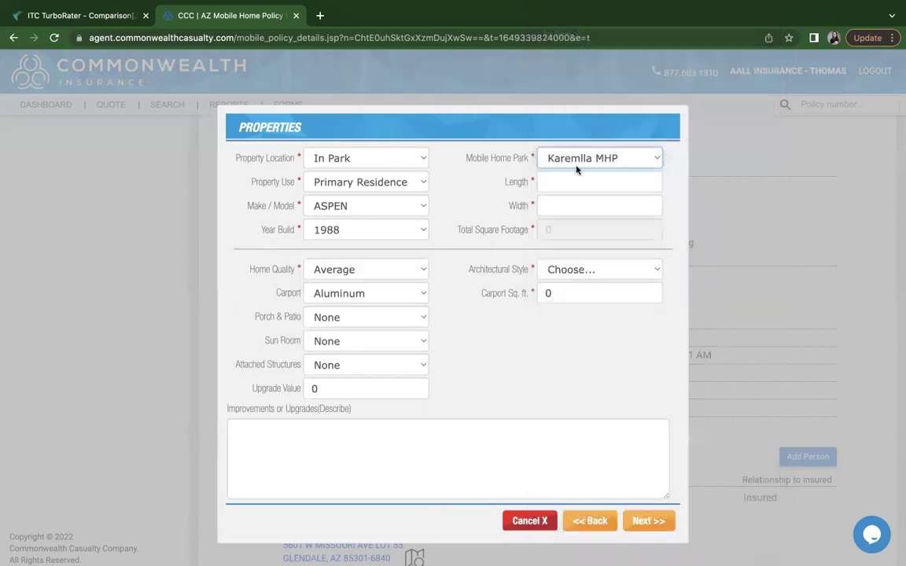
Enter the home's length as 36 and width as 26, giving 936 sq ft
left_click(552, 180)
type("28")
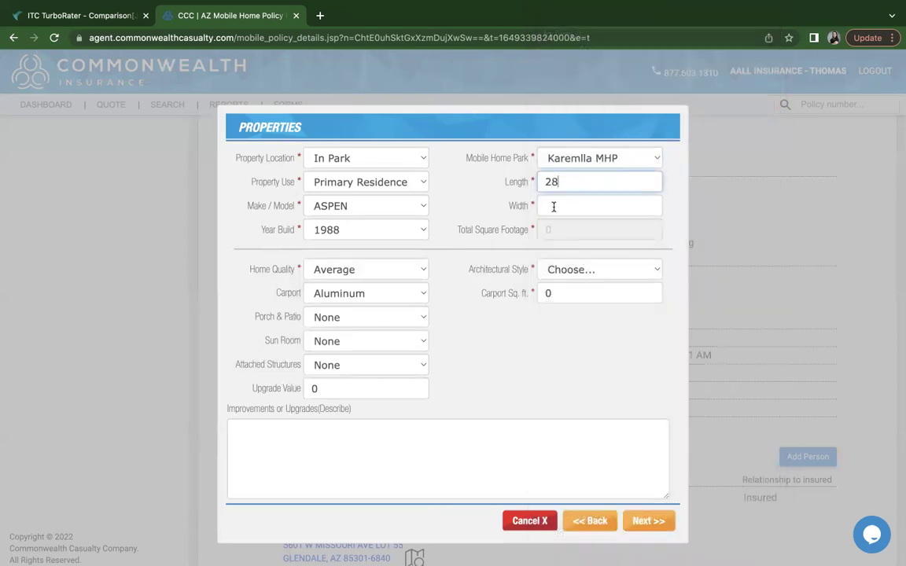
double_click(542, 182)
type("36")
left_click(546, 207)
type("26")
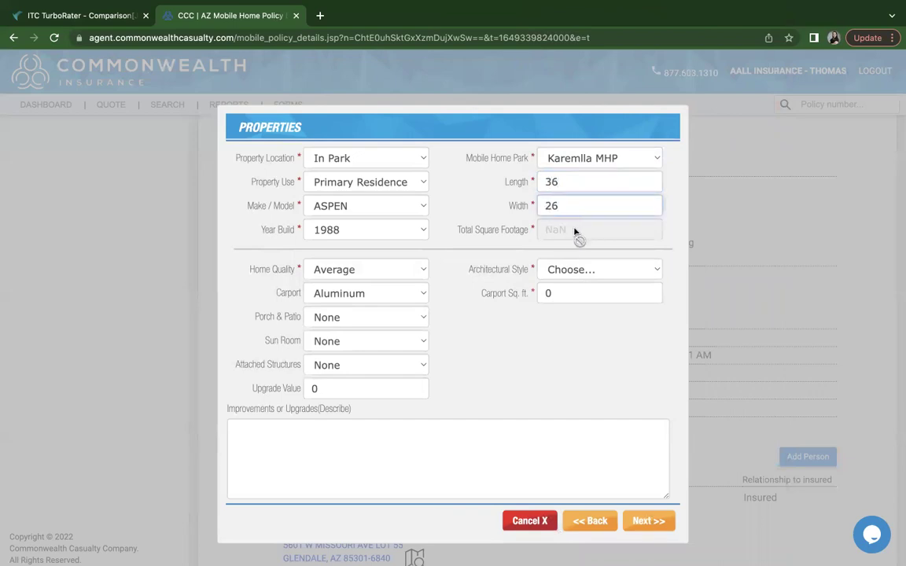
left_click(528, 407)
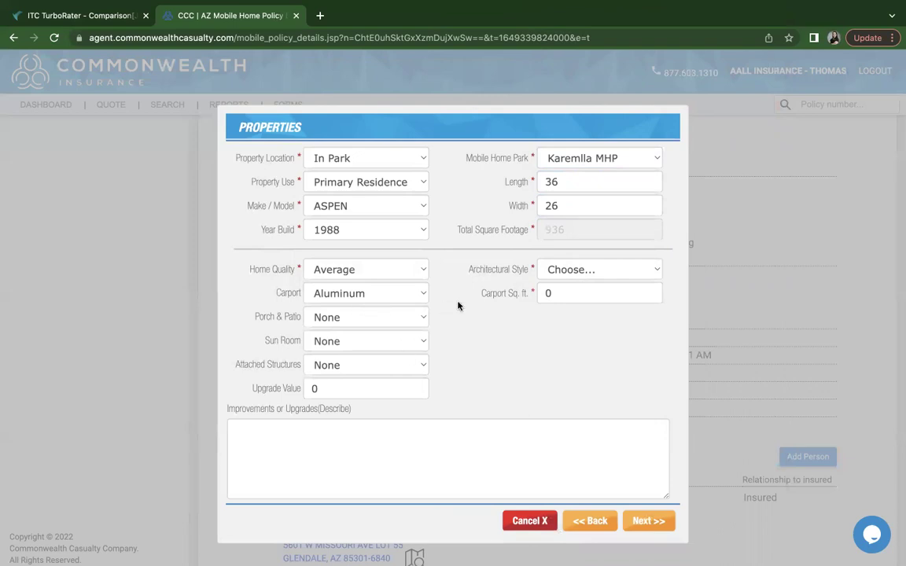
Set the architectural style to Single Wide and the carport size to 360 sq ft
left_click(565, 273)
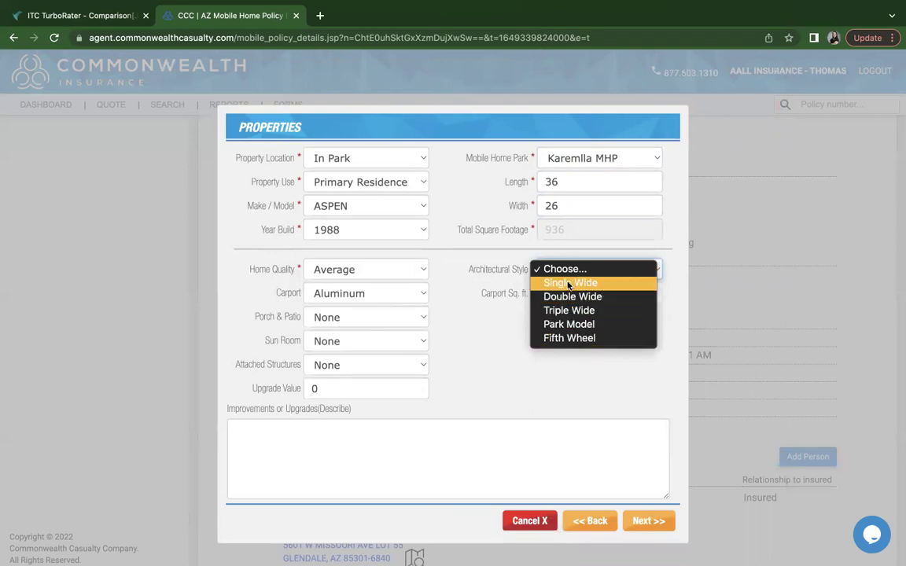
left_click(571, 285)
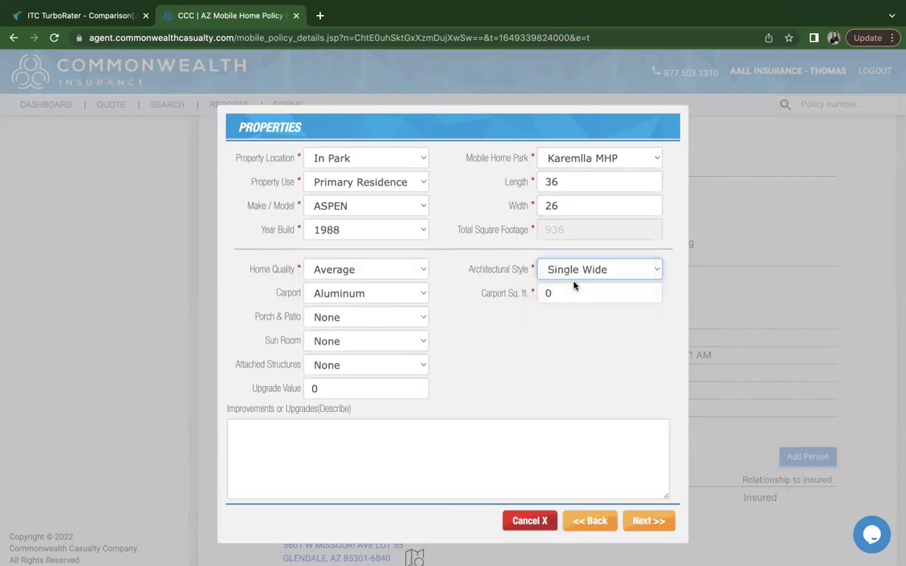
left_click(512, 293)
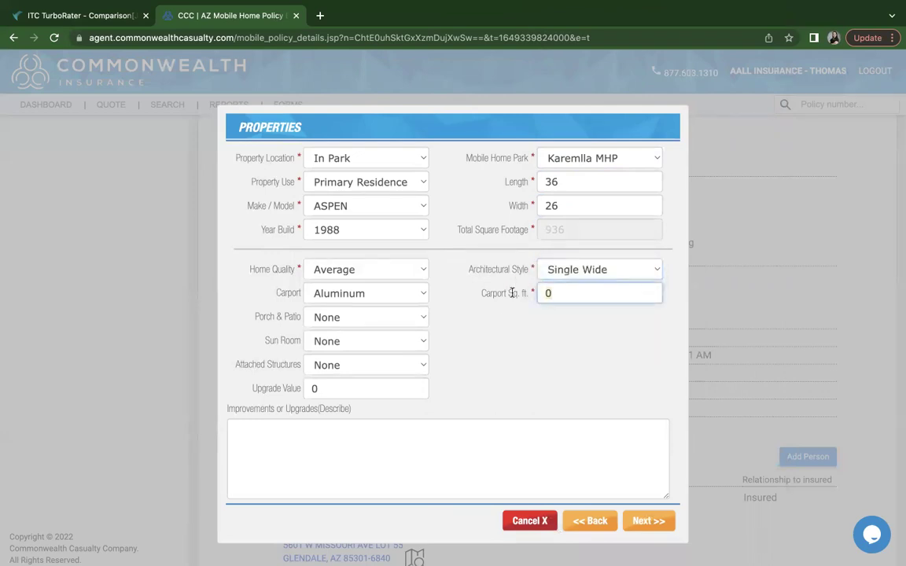
type("360")
left_click(485, 310)
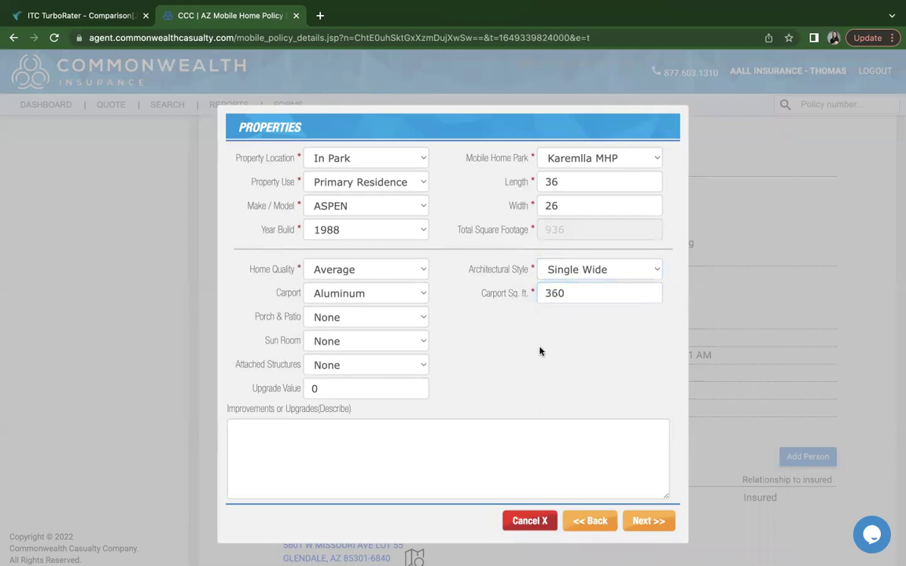
Leave Sun Room and Attached Structures as None, with Upgrade Value at 0
left_click(345, 342)
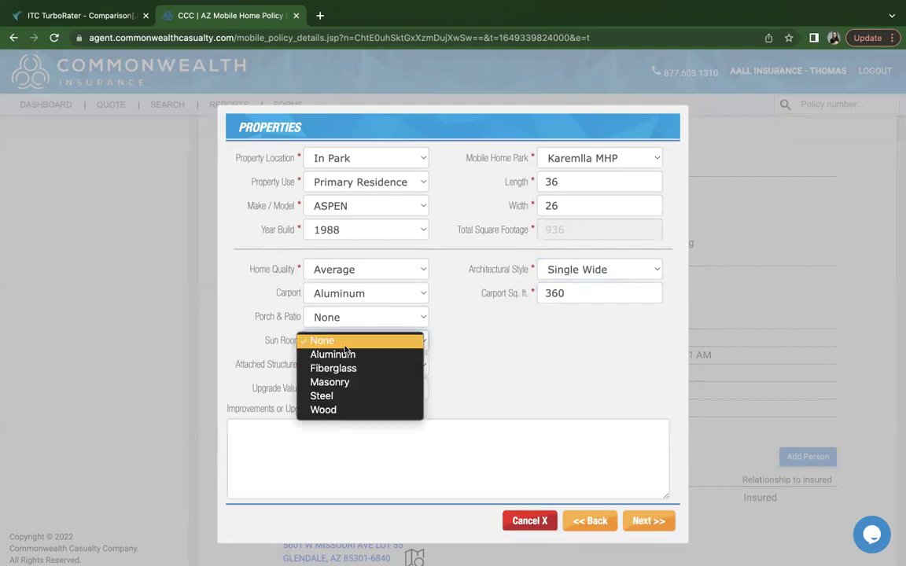
left_click(344, 346)
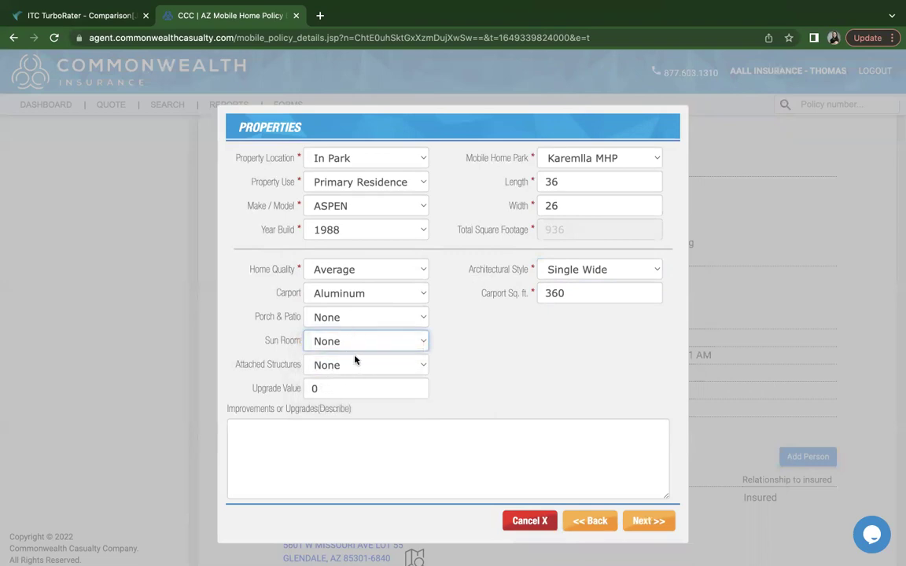
left_click(370, 366)
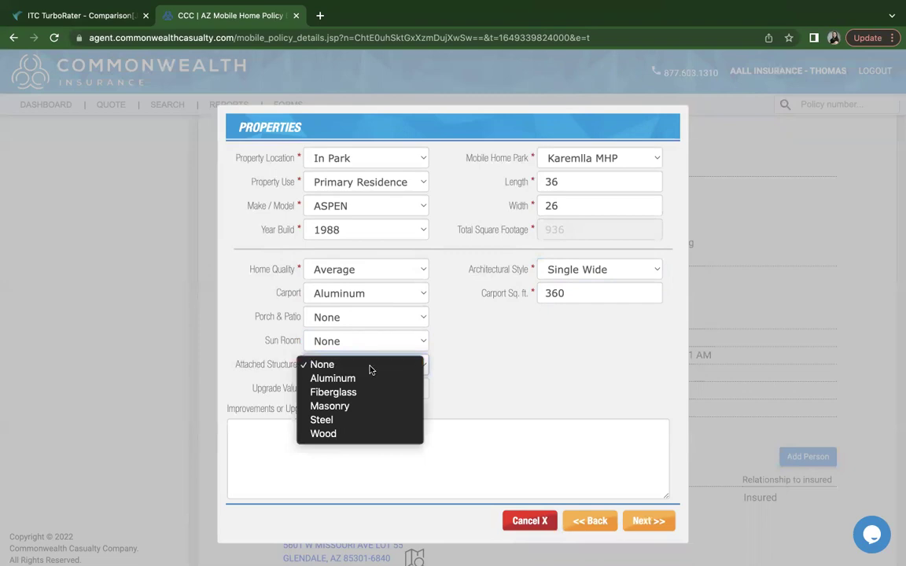
left_click(370, 367)
left_click_drag(253, 387, 297, 387)
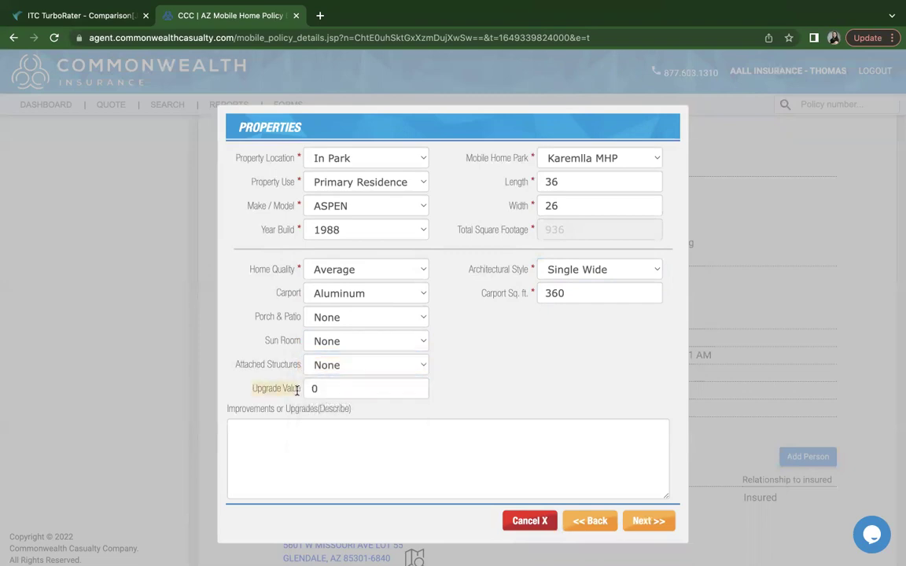
left_click(324, 395)
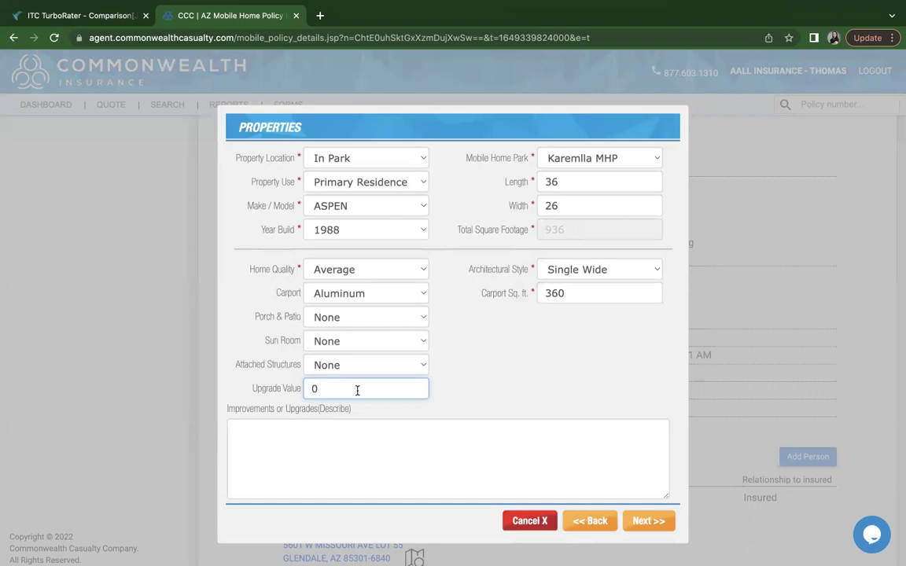
left_click(290, 434)
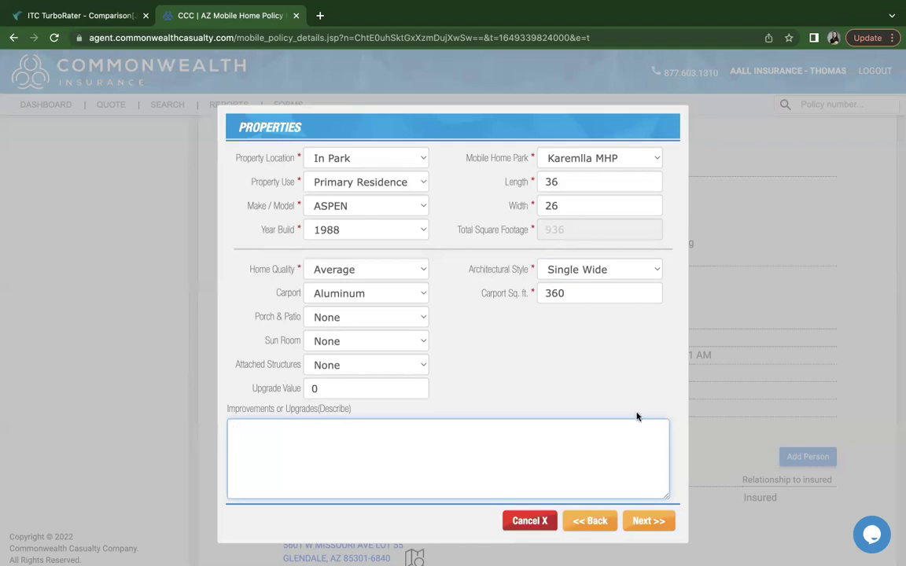
On Underwriting Questions, answer No to Commonwealth auto policy, children, and business use
left_click(649, 524)
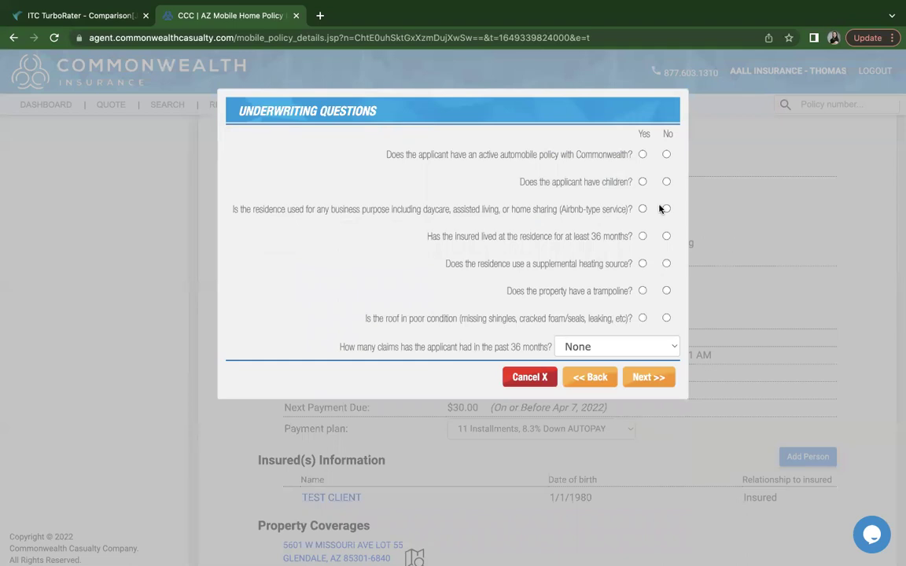
left_click(666, 155)
left_click(667, 182)
left_click(667, 209)
scroll(658, 239, "down", 1)
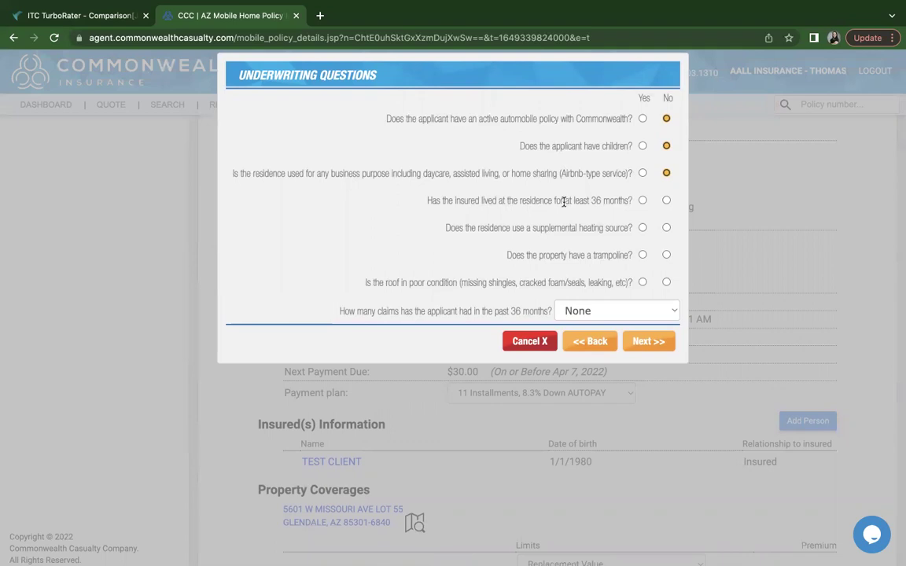
left_click_drag(564, 201, 628, 205)
Answer No to the 36-month residence, heating, trampoline and roof questions, keeping past claims at None
left_click(666, 201)
left_click(666, 228)
scroll(558, 247, "down", 1)
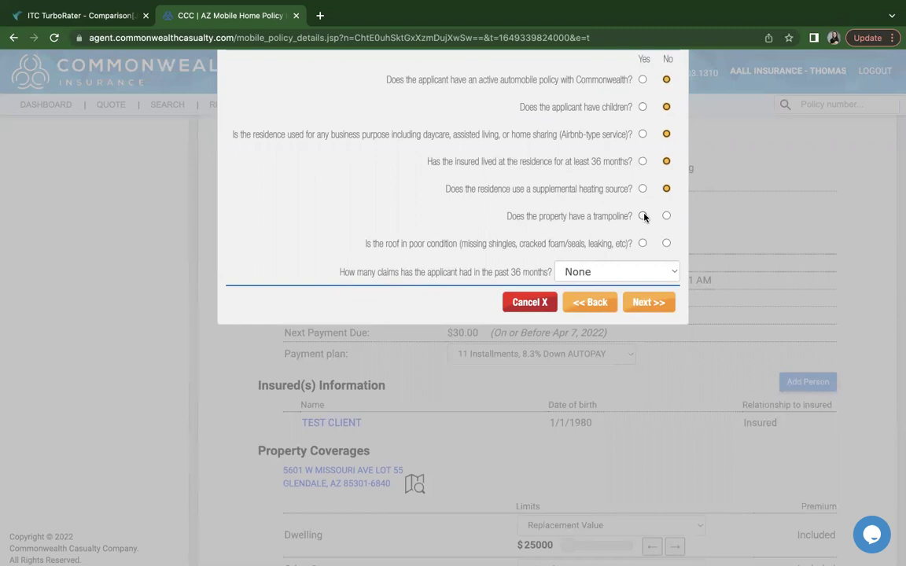
left_click(667, 216)
left_click(628, 272)
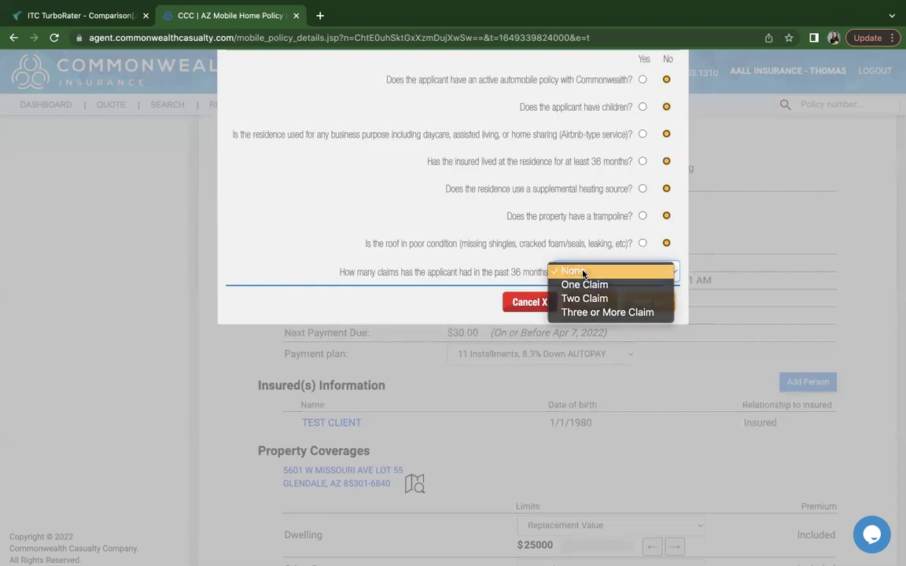
left_click(585, 271)
scroll(654, 311, "up", 1)
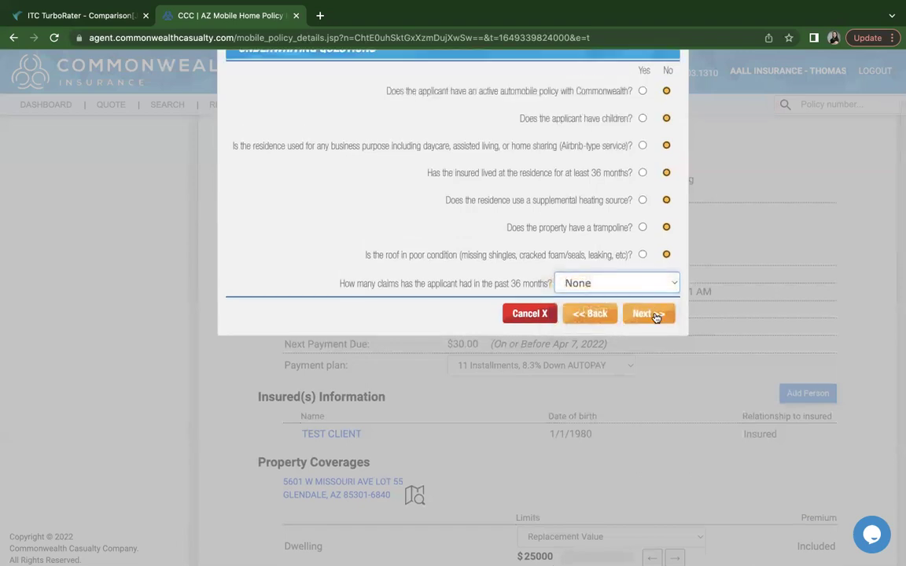
Continue to the dog question, answer Yes, and add a dog breed entry set to Pit Bull
left_click(647, 314)
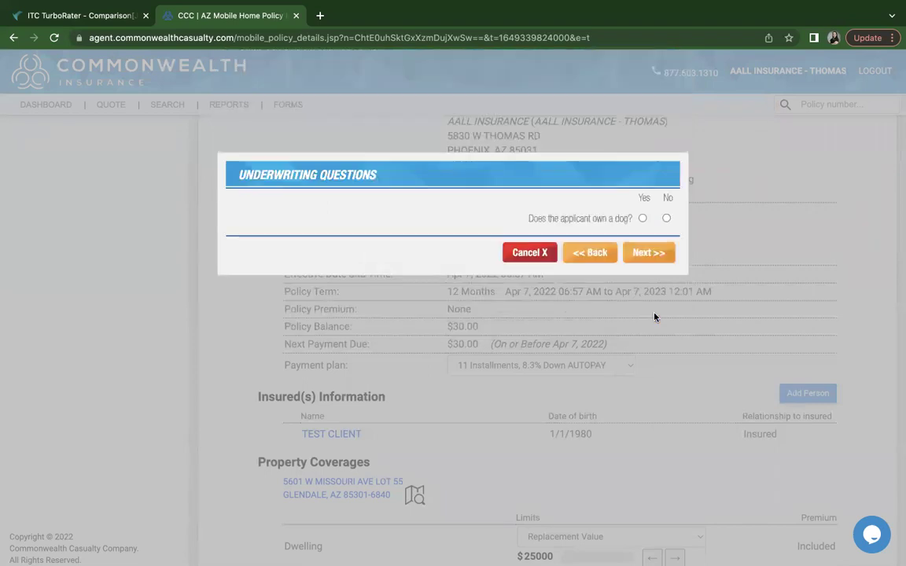
left_click(642, 219)
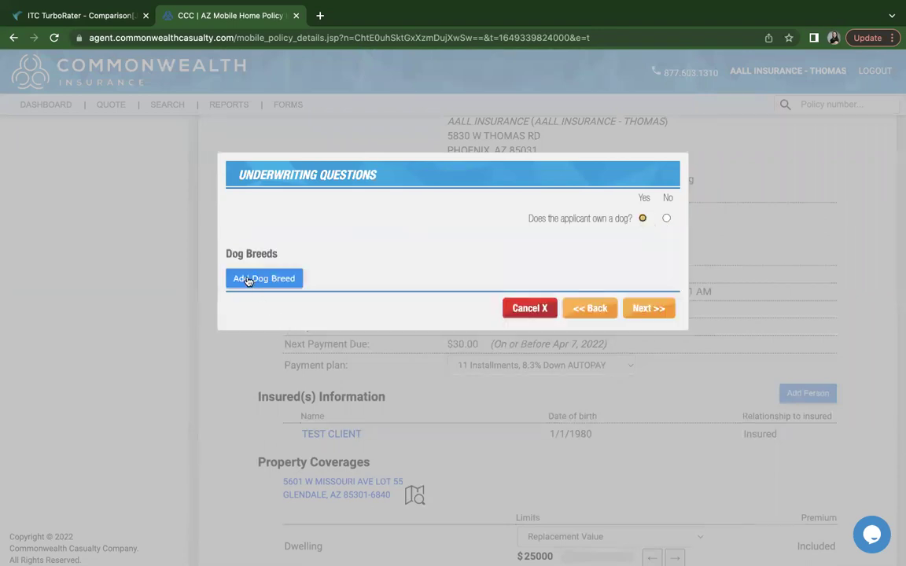
left_click(271, 280)
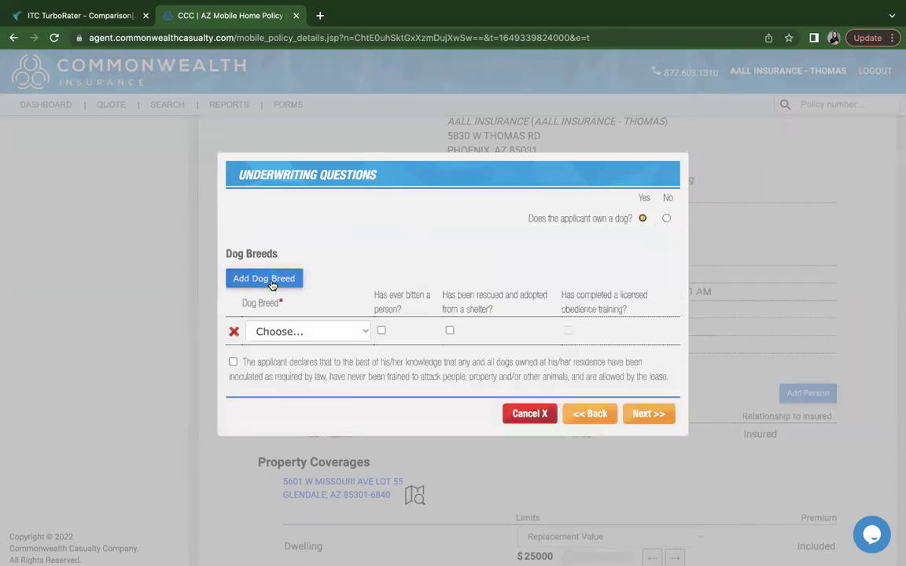
left_click(363, 332)
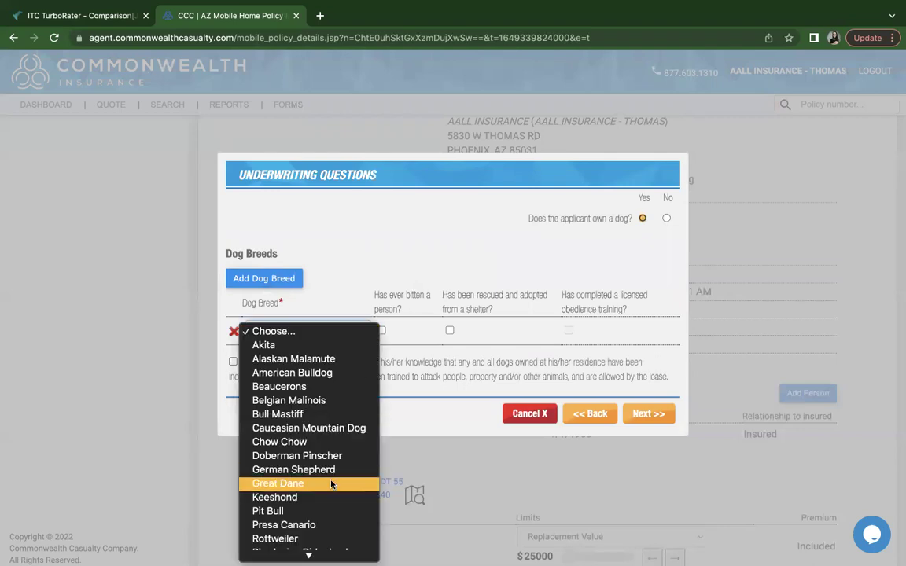
scroll(332, 484, "down", 2)
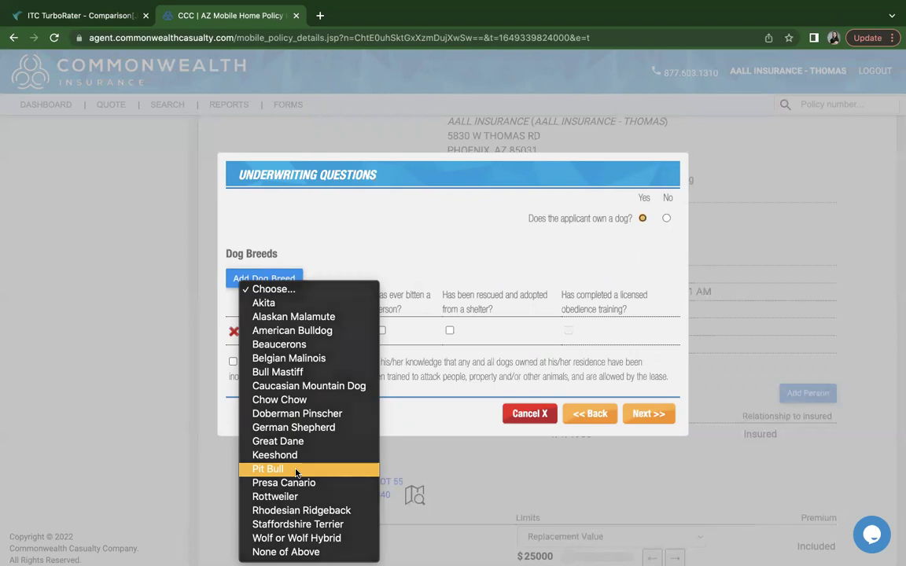
left_click(296, 472)
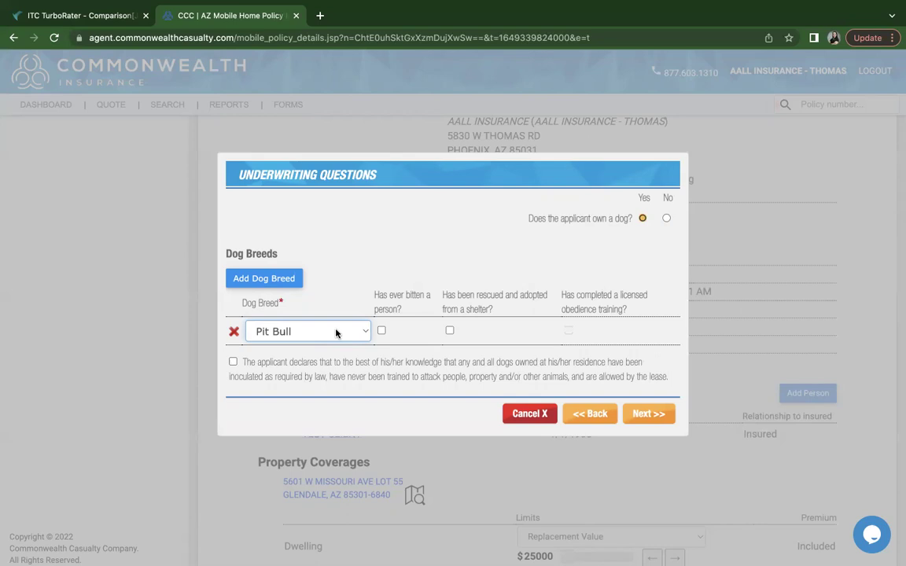
left_click(335, 333)
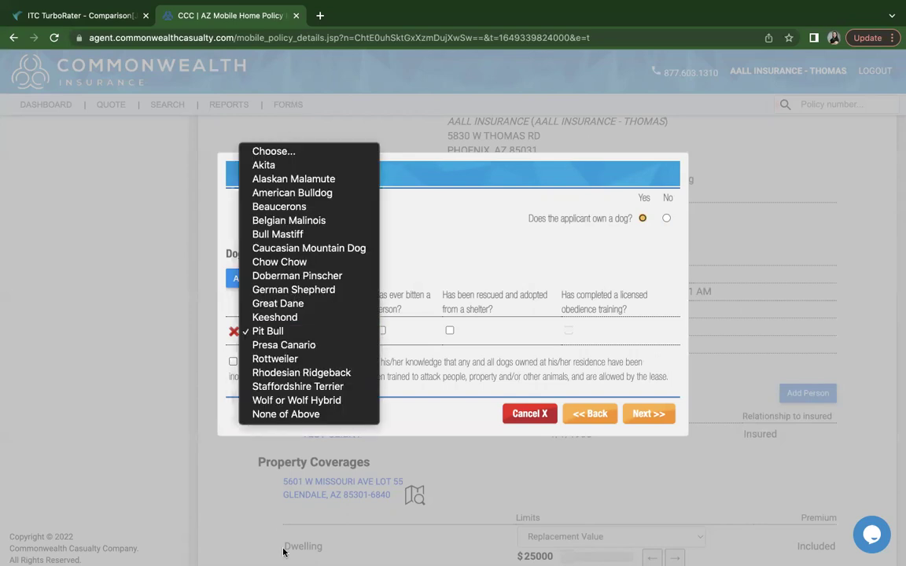
Set the dog breed to None of Above with Chihuahua entered, and accept the vaccination declaration
left_click(286, 415)
left_click(275, 356)
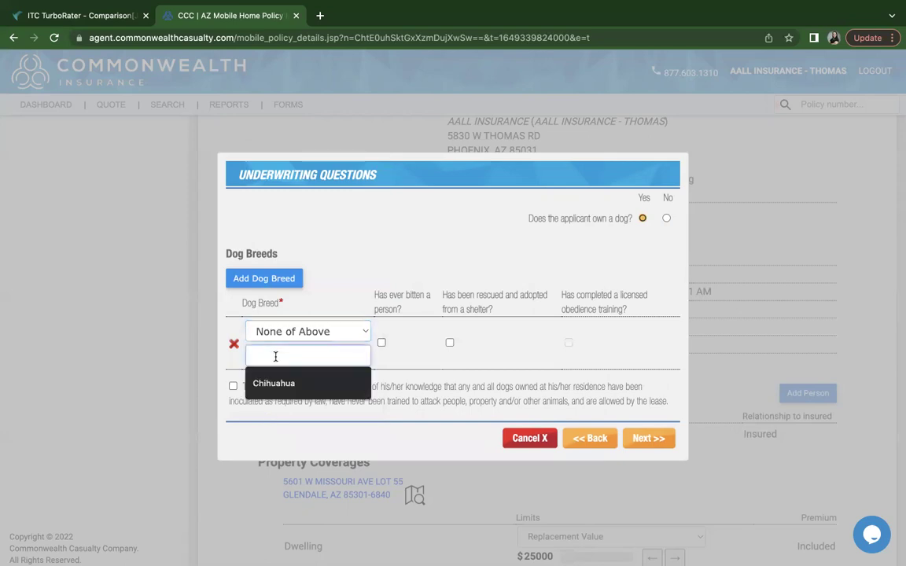
type("CHIH")
left_click(284, 382)
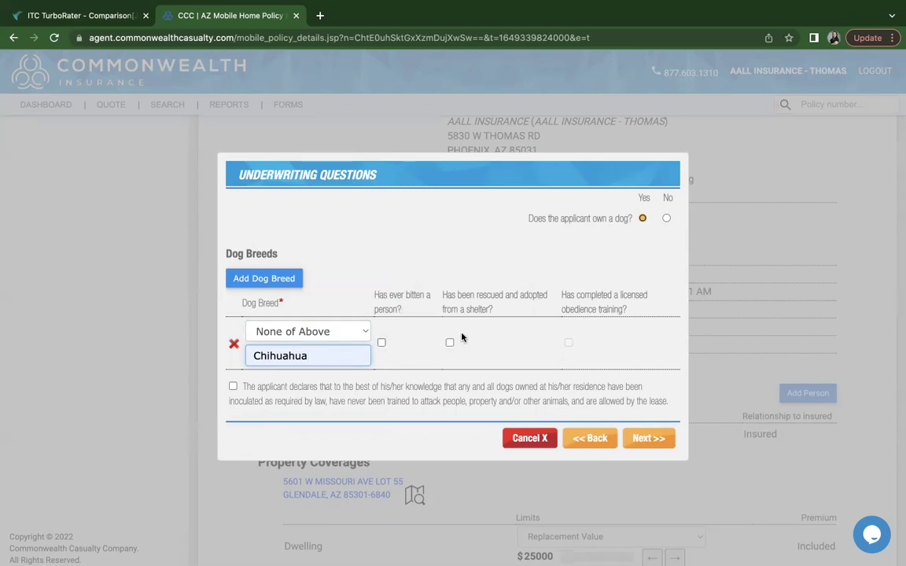
left_click(233, 387)
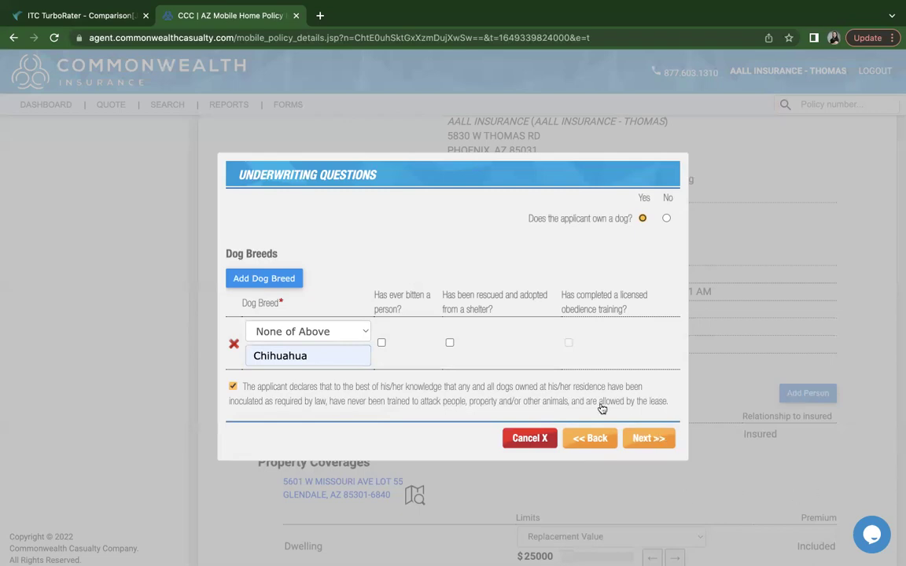
Submit the underwriting answers and move on to the Coverages page
left_click(648, 440)
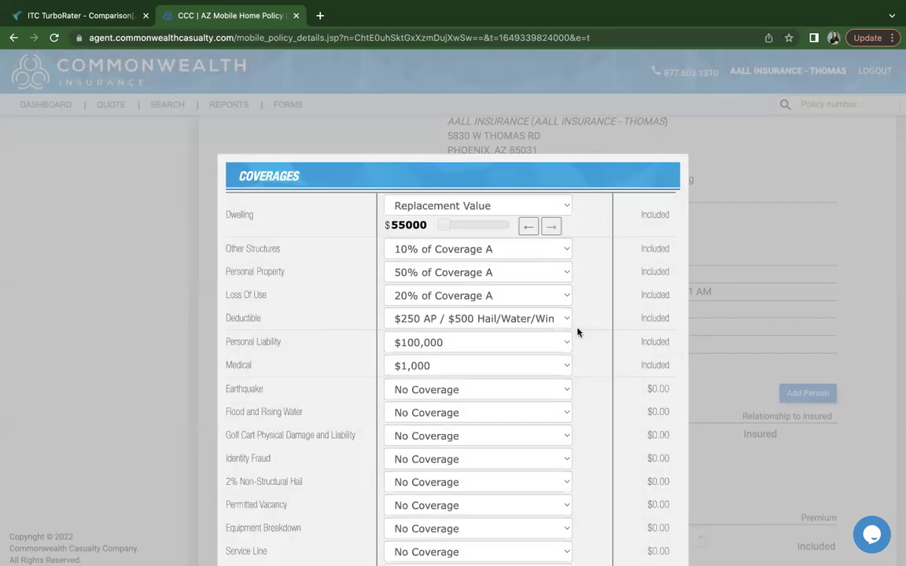
scroll(577, 331, "down", 1)
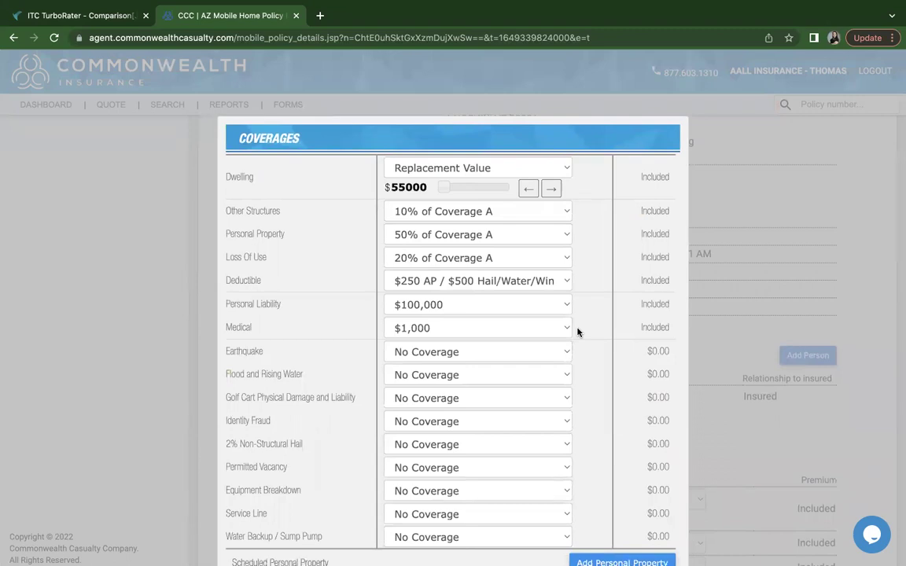
scroll(578, 321, "down", 1)
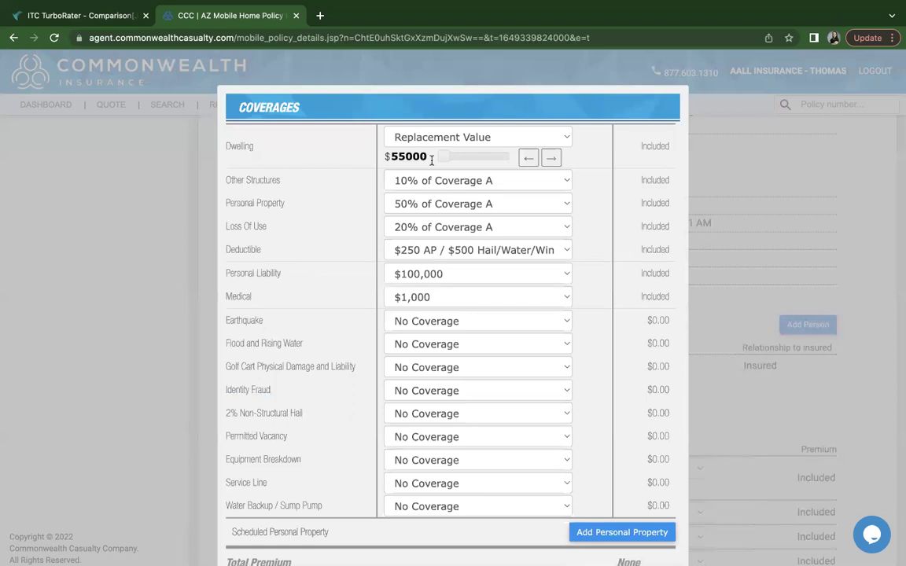
Try dwelling amounts of $56000, $300000 and $118000, then return the dwelling to $55000
left_click(551, 159)
left_click(530, 160)
left_click(555, 160)
left_click(529, 158)
left_click_drag(444, 156, 519, 158)
left_click_drag(509, 158, 447, 160)
left_click_drag(445, 155, 444, 154)
Switch the dwelling valuation to Stated Value, then back to Replacement Value at $55000
left_click(477, 136)
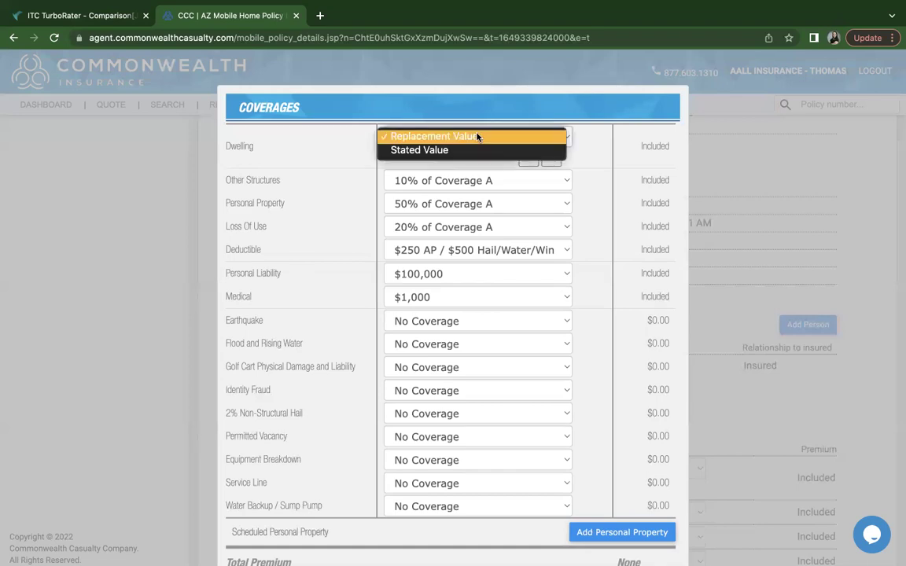
left_click(478, 137)
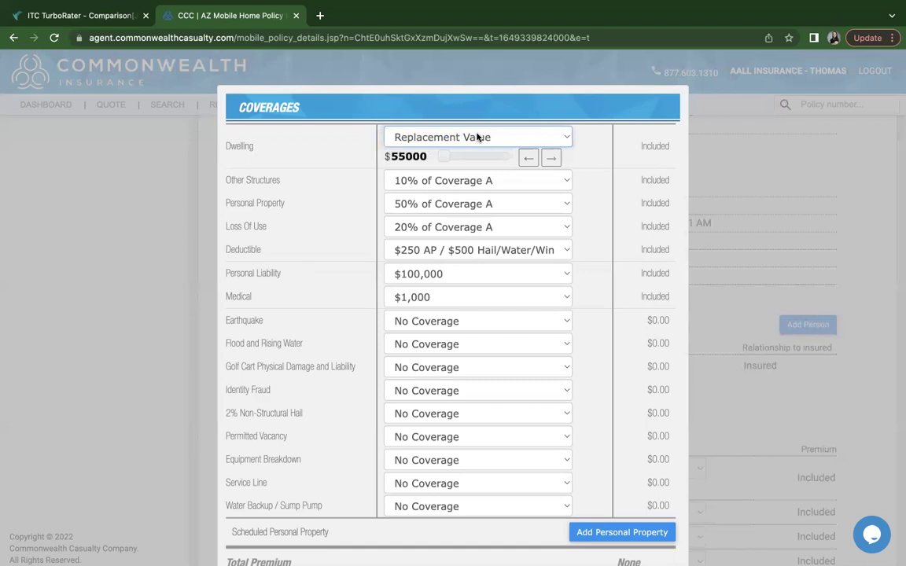
left_click(477, 137)
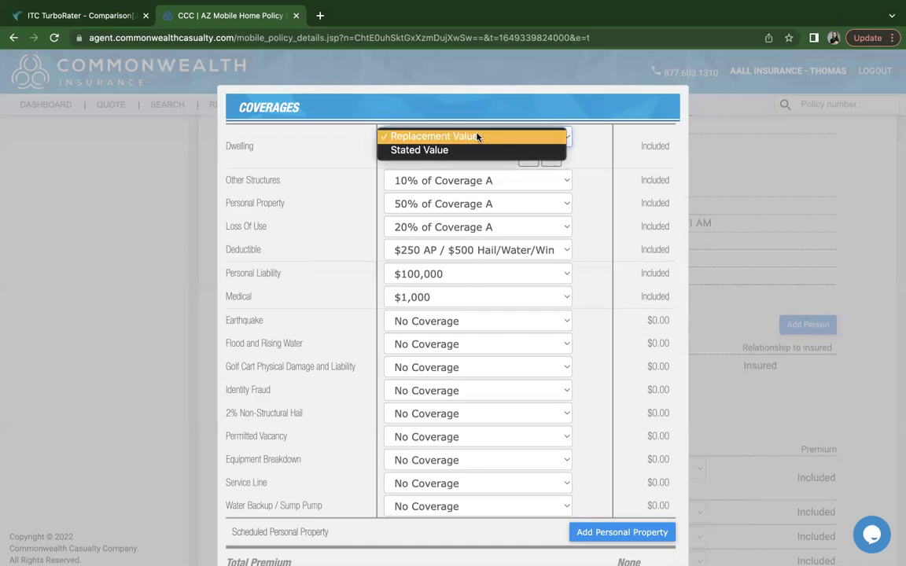
left_click(426, 155)
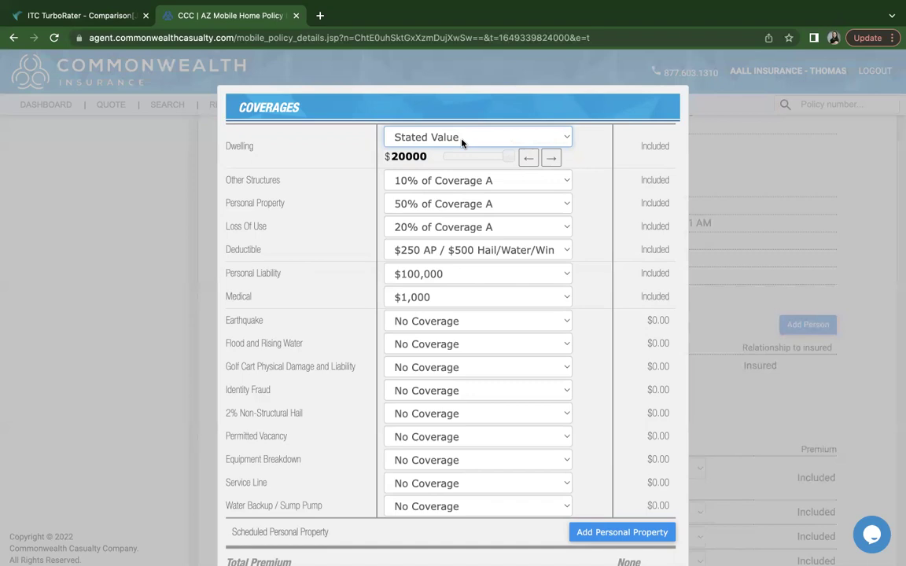
left_click(463, 141)
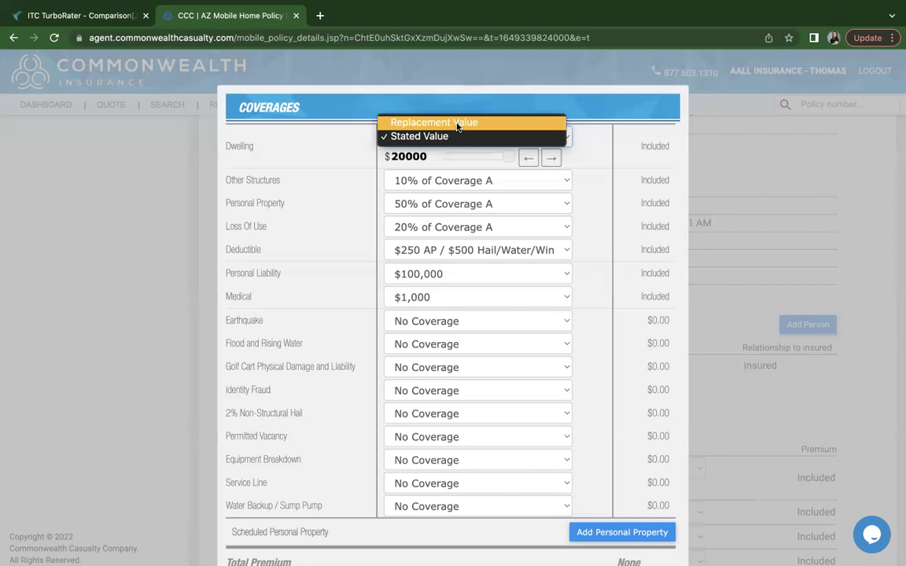
left_click(457, 124)
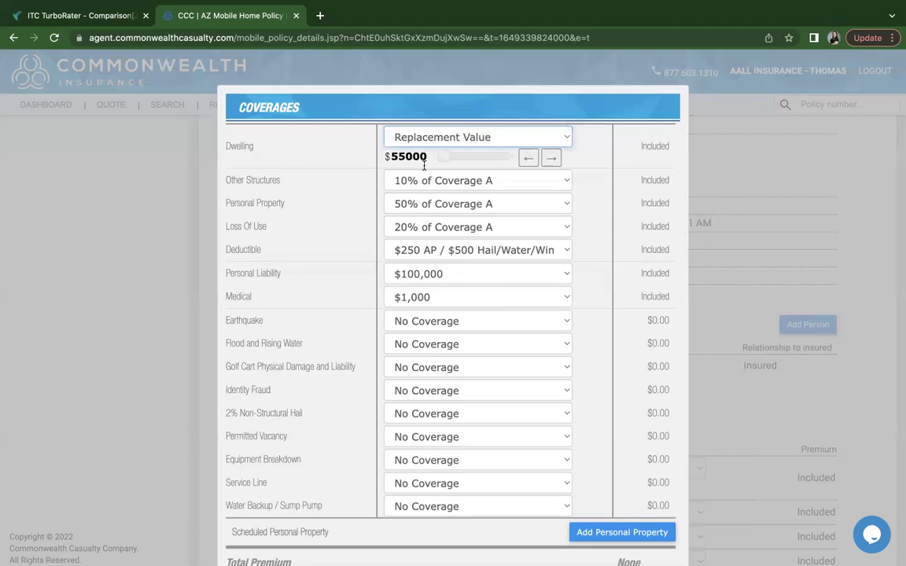
scroll(424, 168, "down", 1)
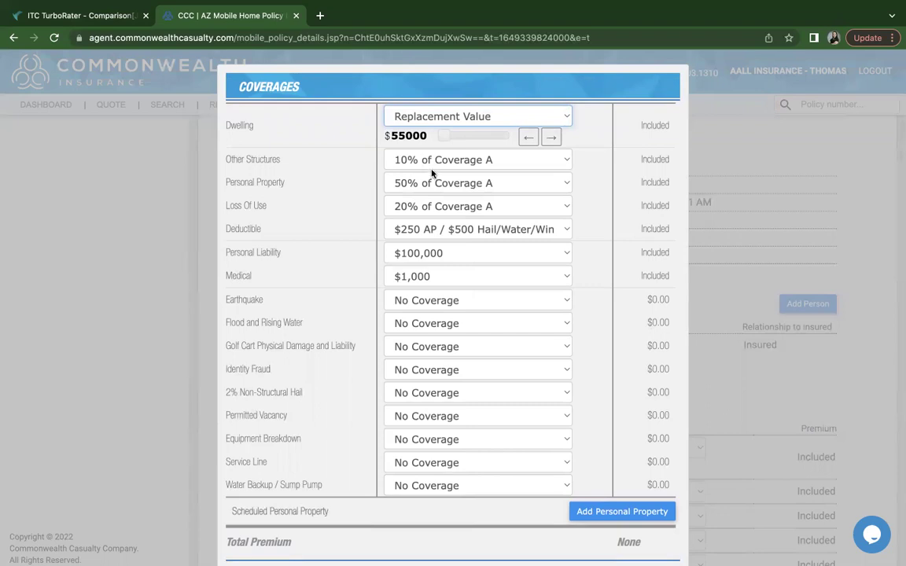
left_click(400, 135)
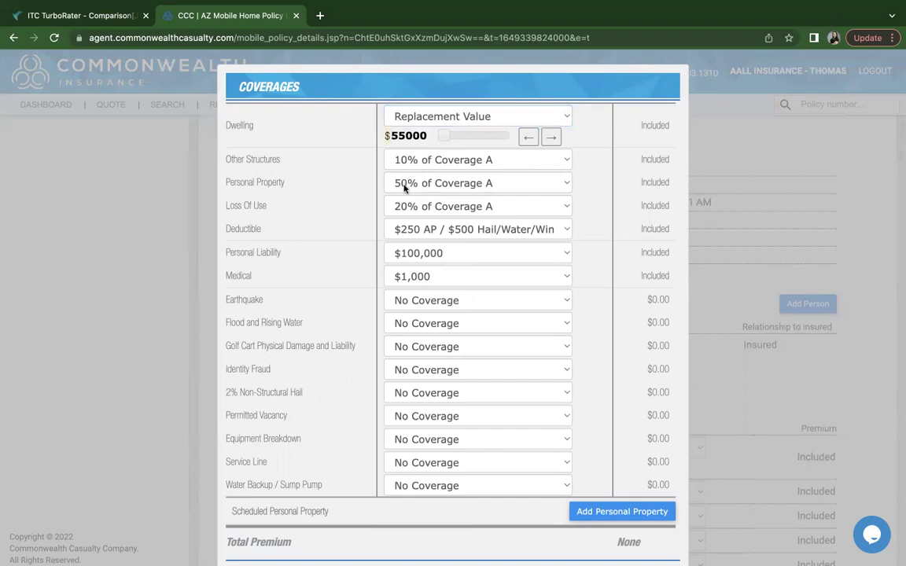
scroll(403, 218, "down", 2)
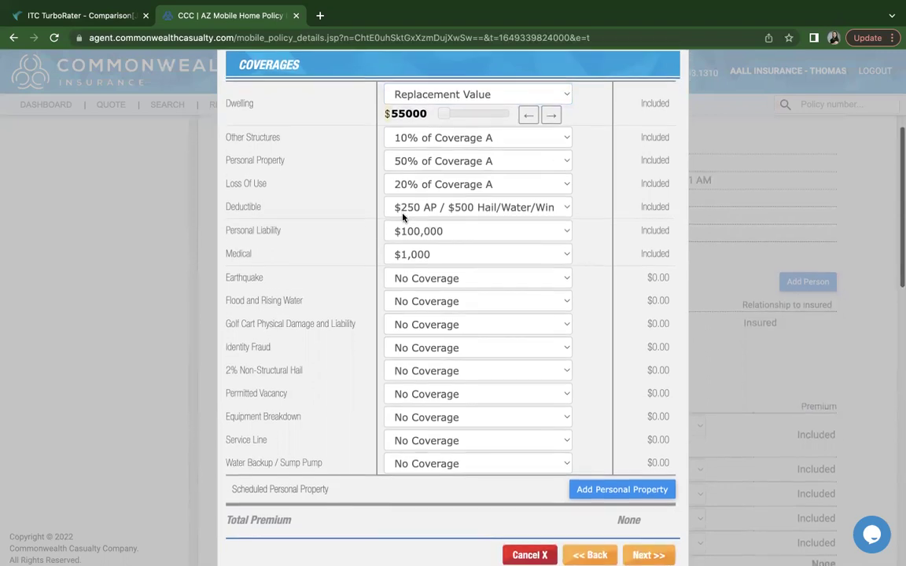
left_click(541, 194)
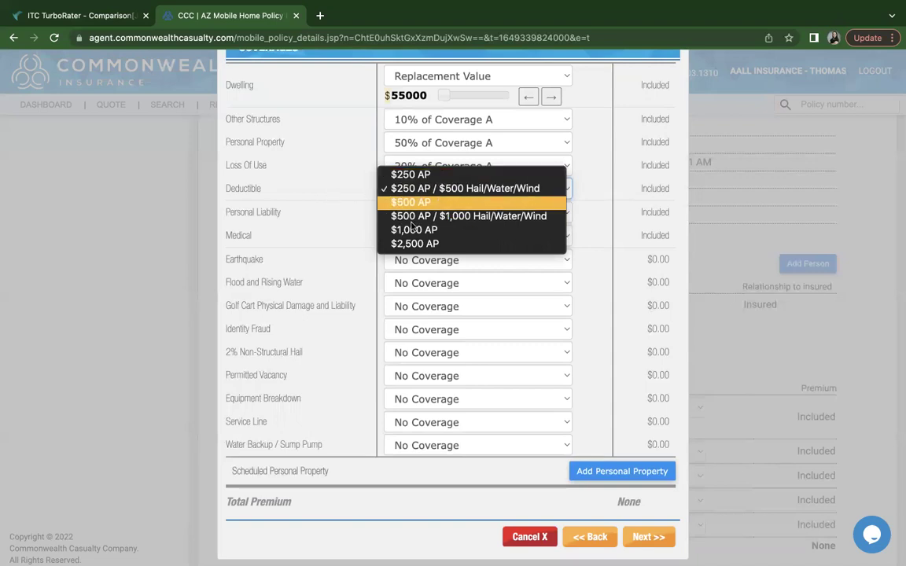
left_click(366, 195)
scroll(392, 214, "down", 1)
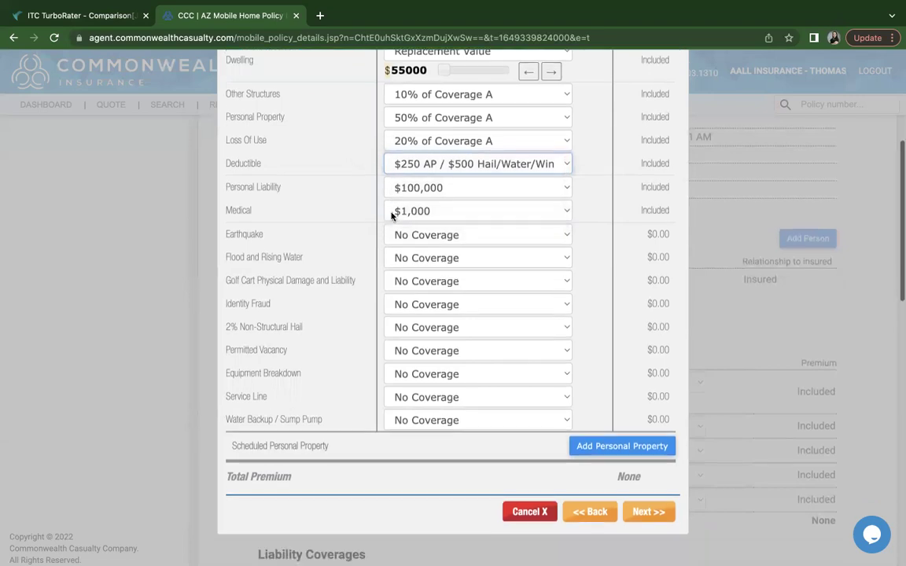
left_click(405, 191)
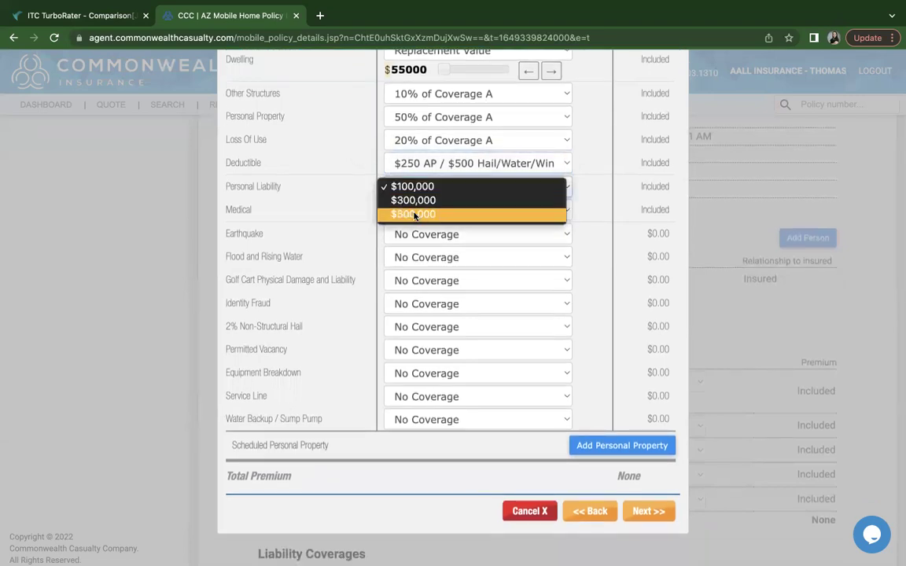
left_click(353, 209)
scroll(352, 208, "down", 1)
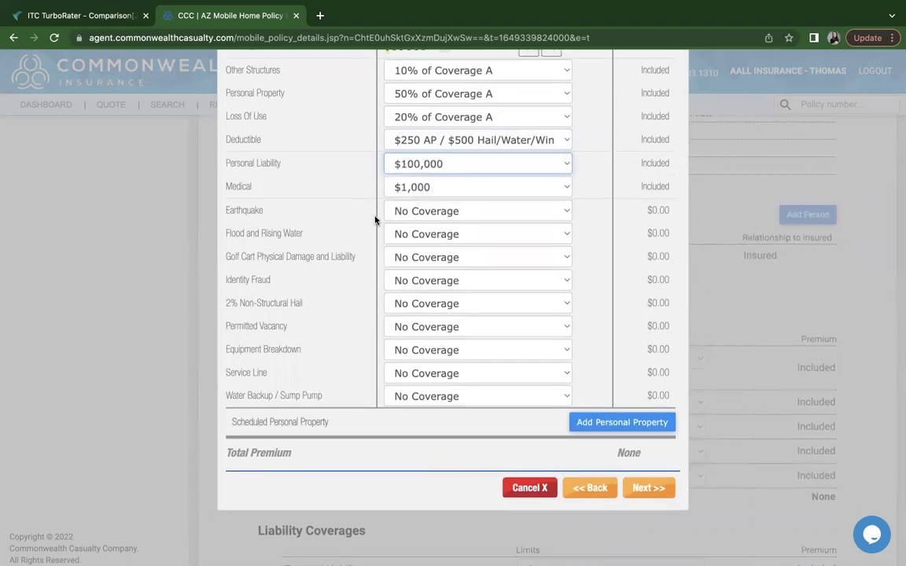
left_click(426, 233)
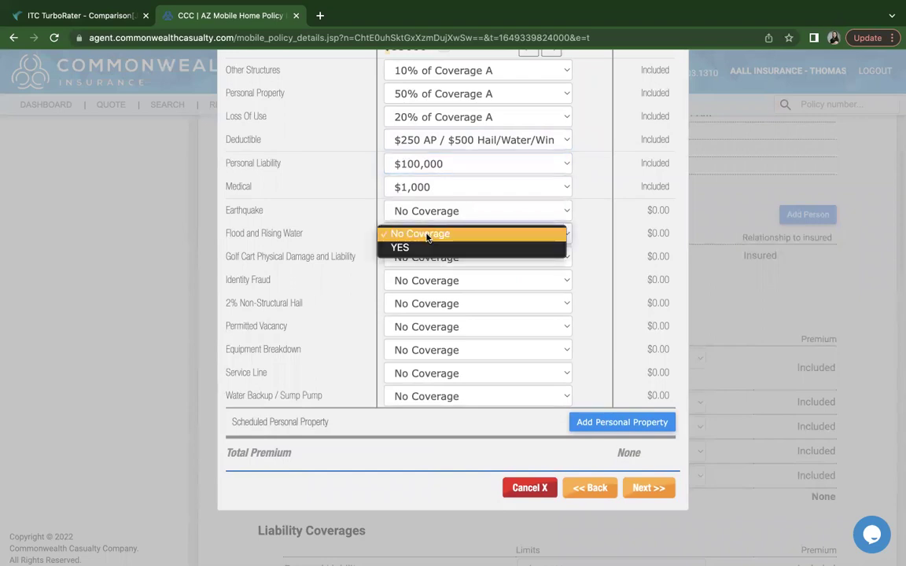
left_click(426, 234)
scroll(393, 271, "down", 1)
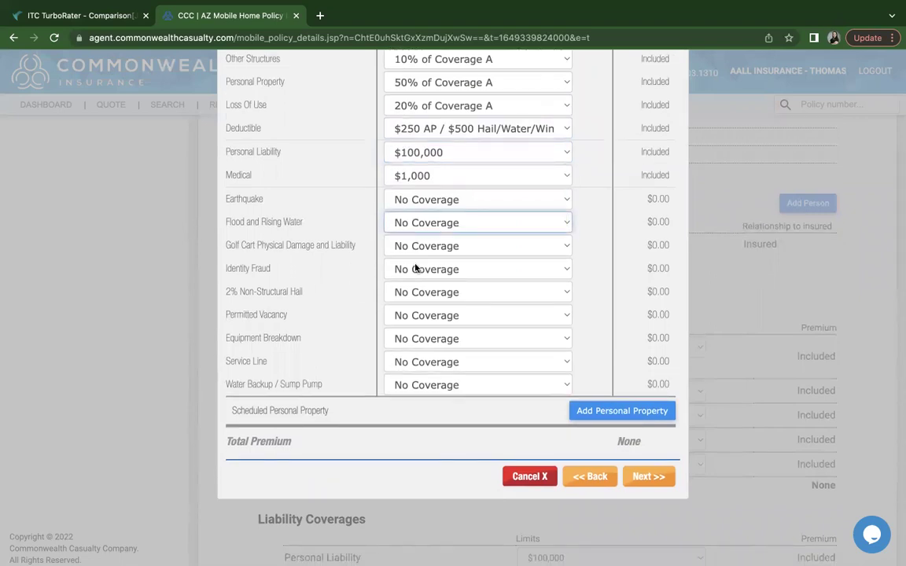
scroll(415, 268, "down", 1)
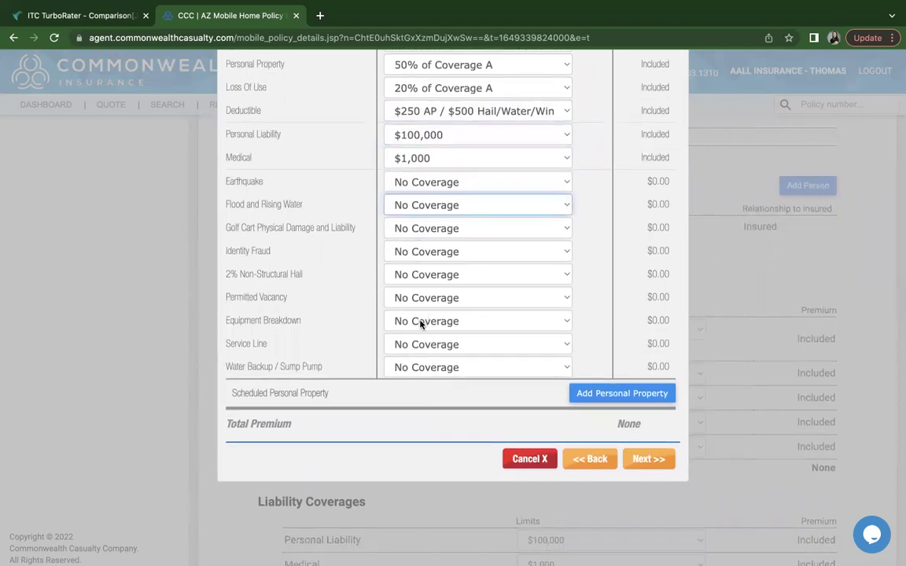
left_click(420, 374)
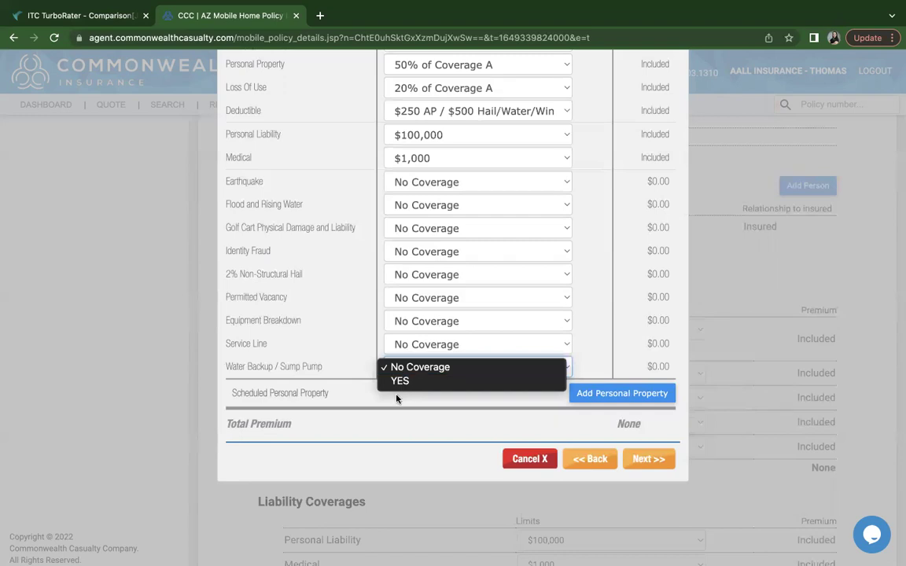
left_click(356, 376)
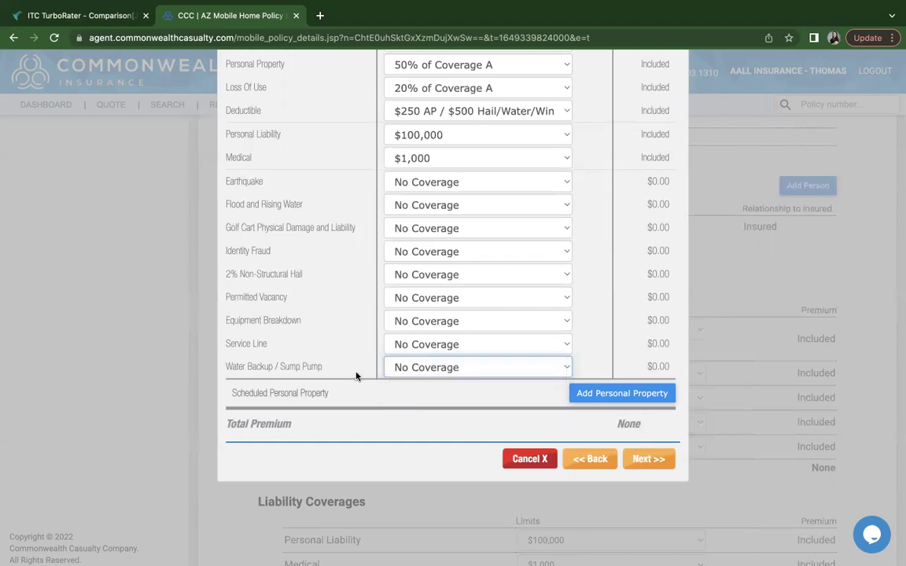
left_click(424, 370)
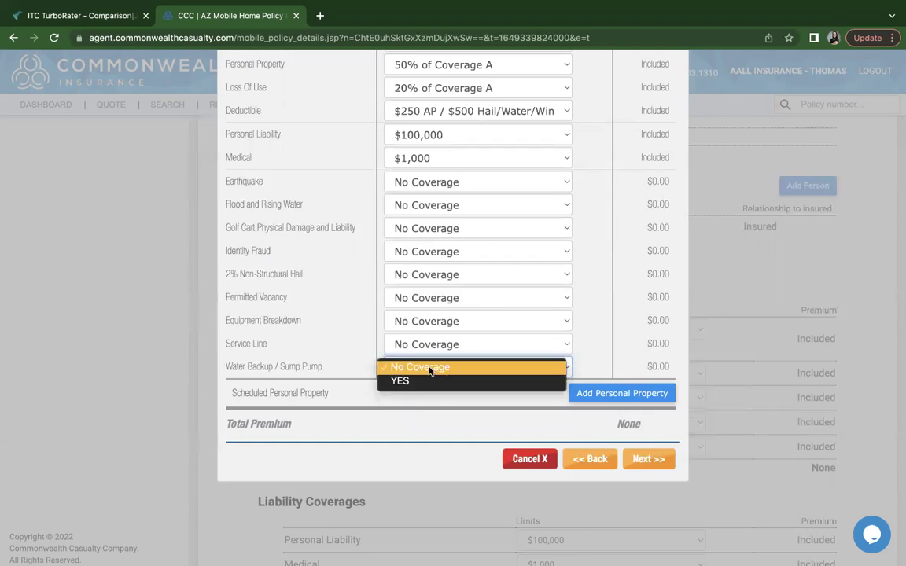
left_click(418, 381)
left_click(413, 369)
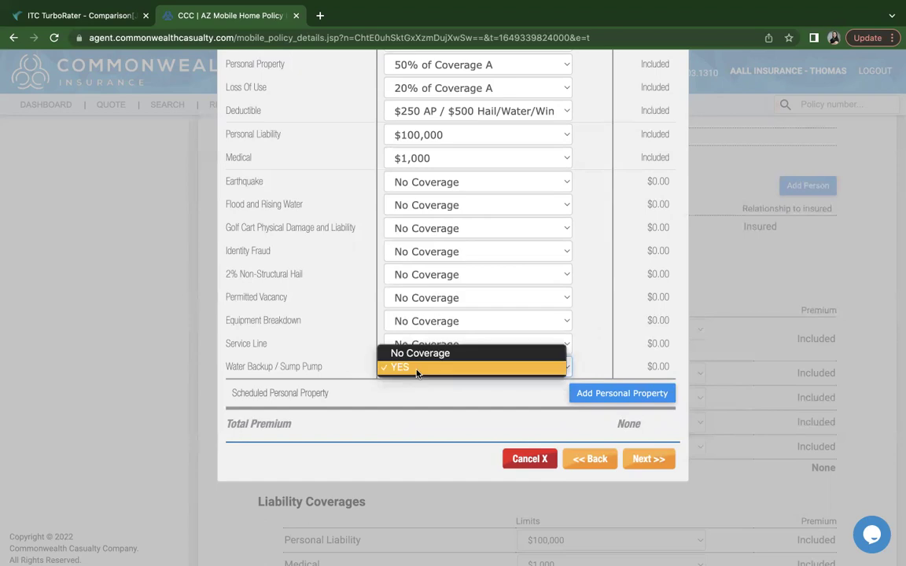
left_click(407, 356)
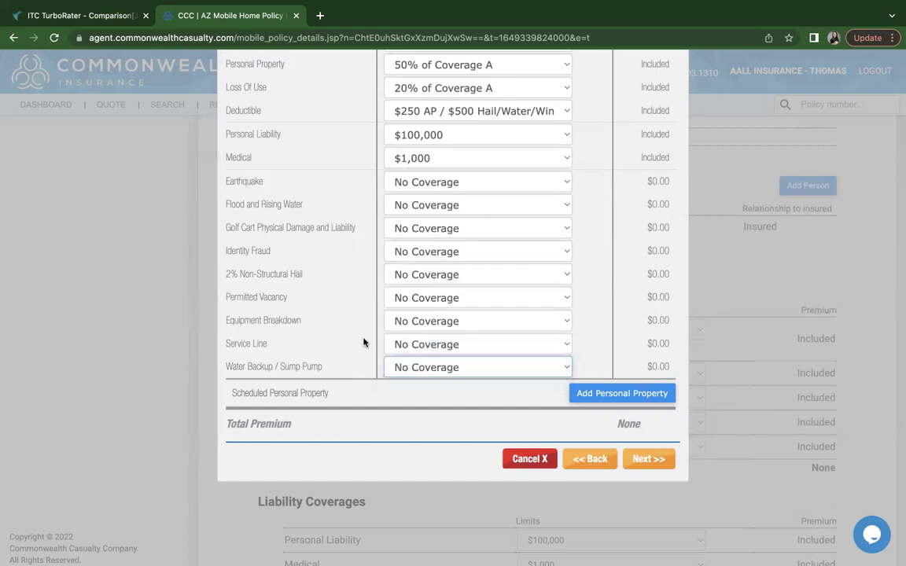
scroll(370, 345, "up", 1)
left_click(394, 364)
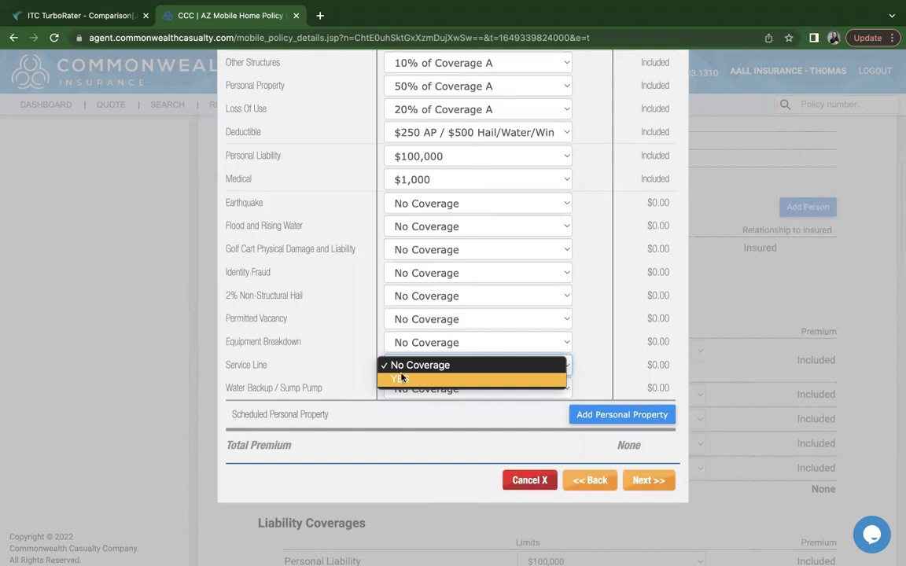
left_click(354, 364)
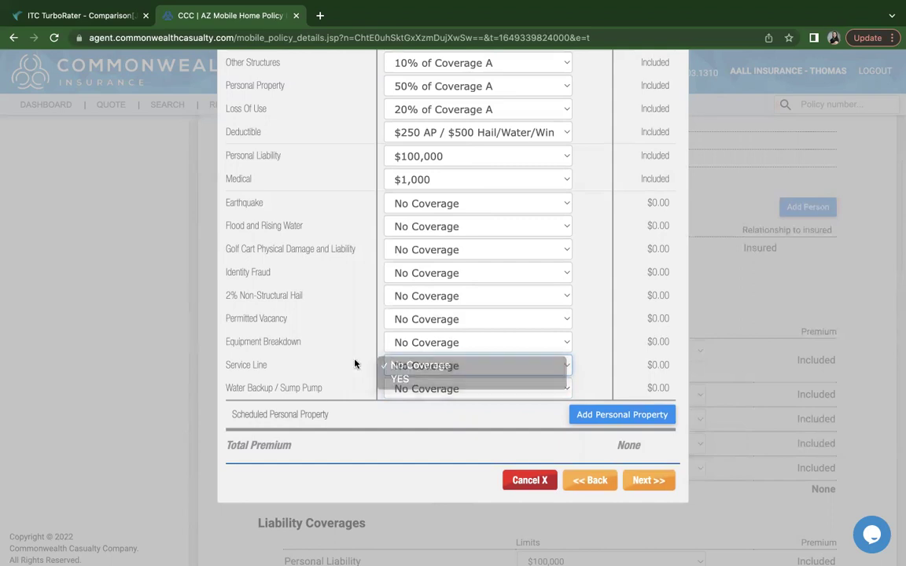
scroll(354, 364, "up", 1)
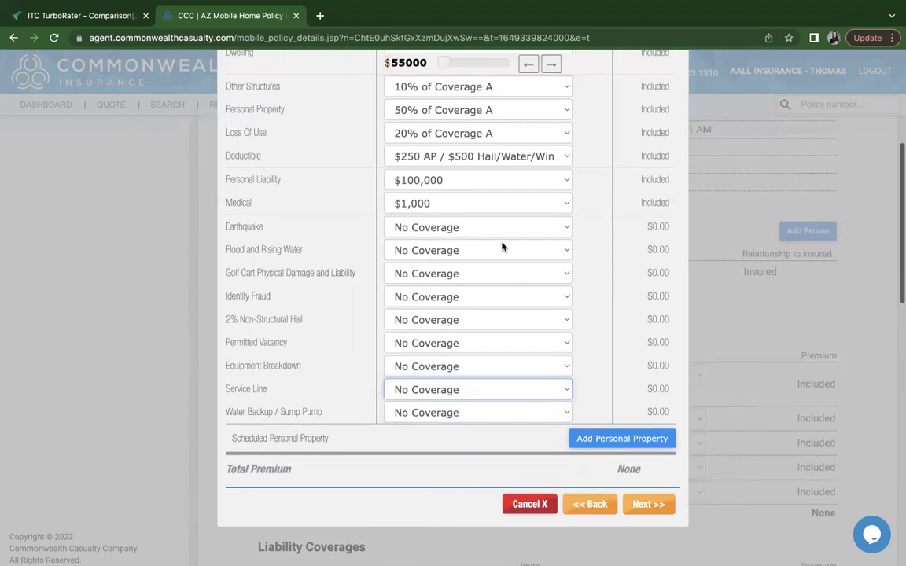
left_click(448, 223)
left_click(408, 250)
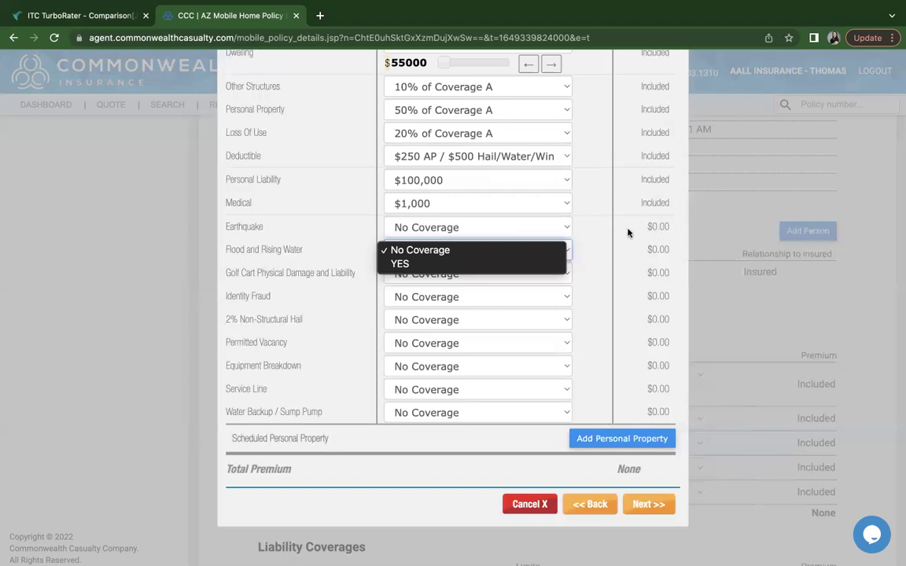
left_click(605, 236)
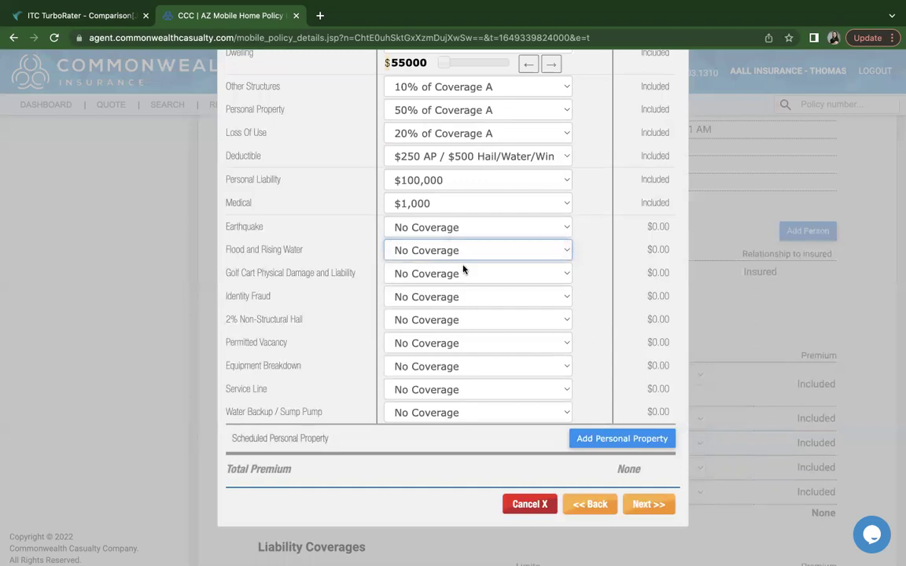
scroll(358, 350, "down", 1)
scroll(358, 349, "down", 1)
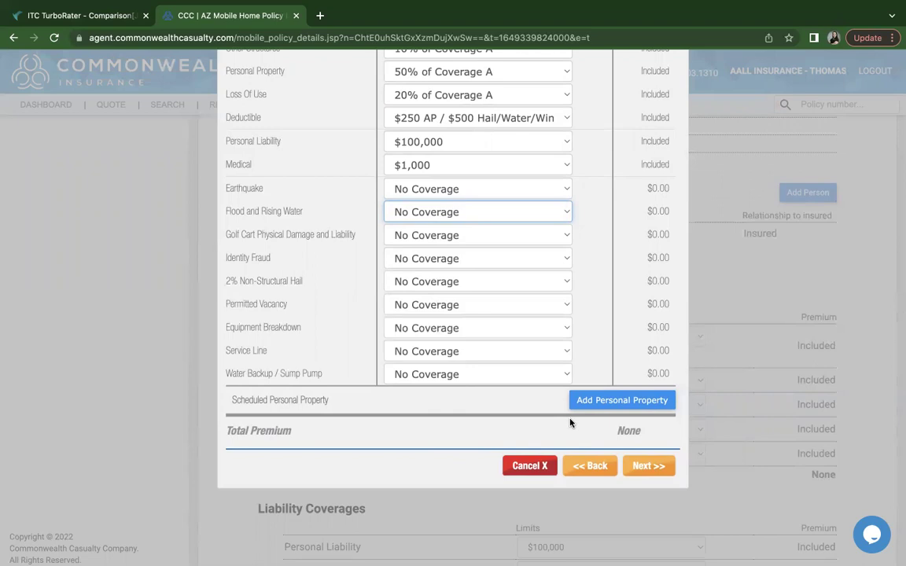
left_click(609, 408)
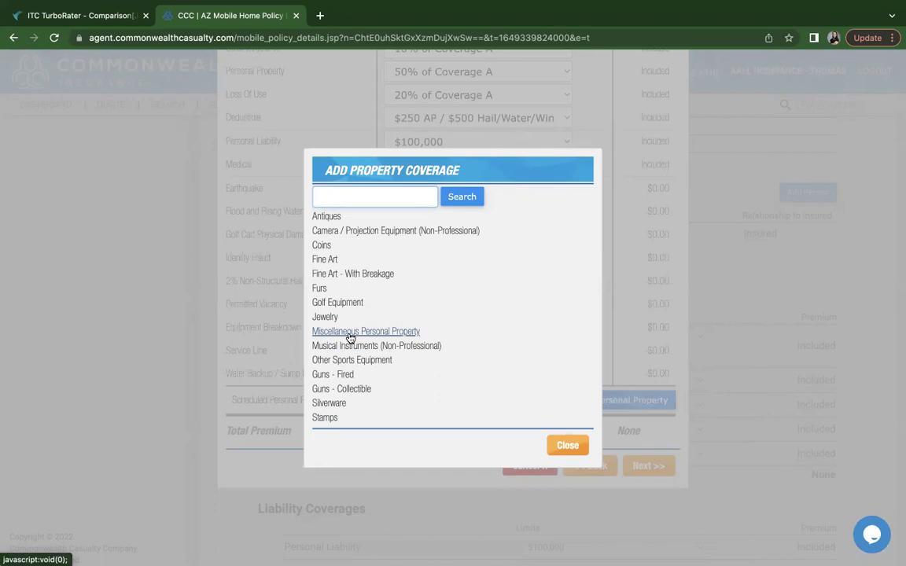
left_click(569, 445)
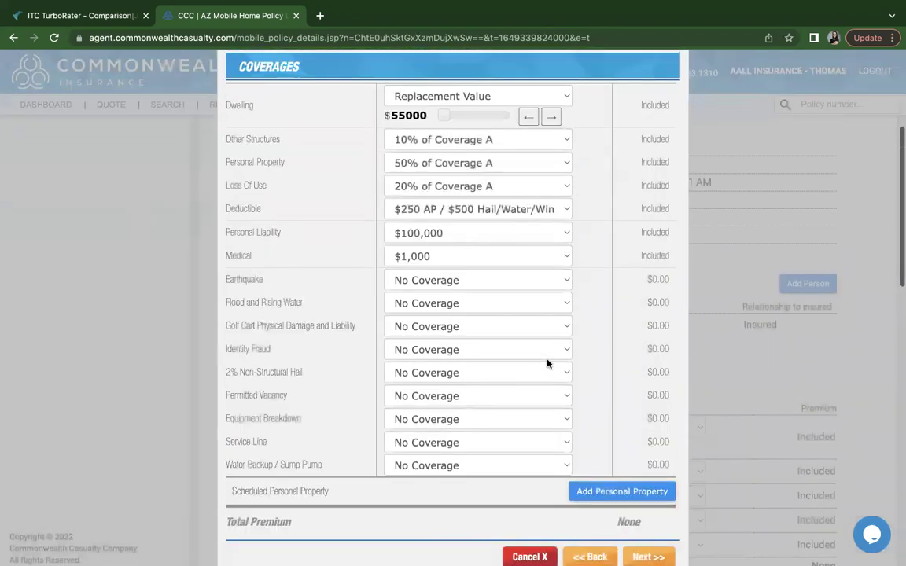
scroll(597, 393, "down", 2)
Get the $436.67 priced quote and compare Mortgage Pay with the 11-installment autopay plan, keeping autopay
left_click(647, 481)
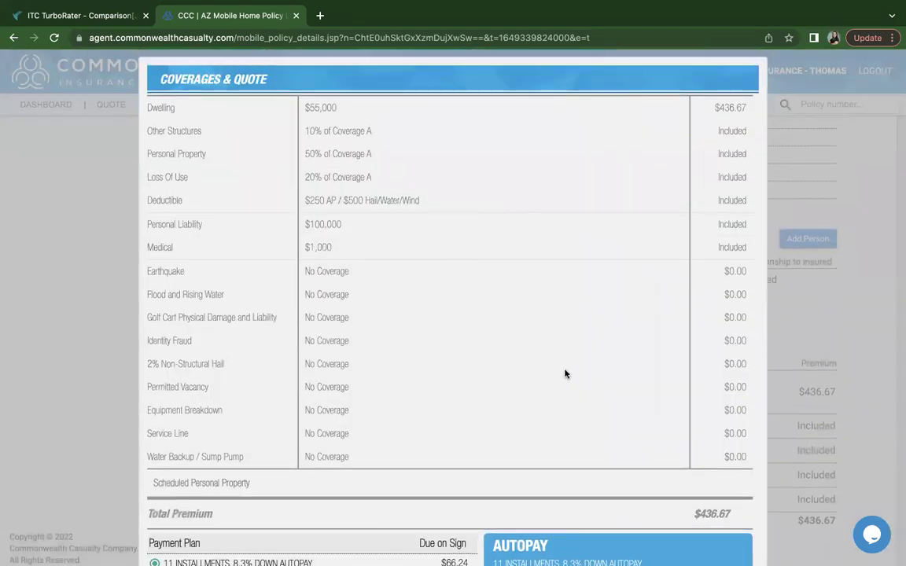
scroll(565, 374, "down", 1)
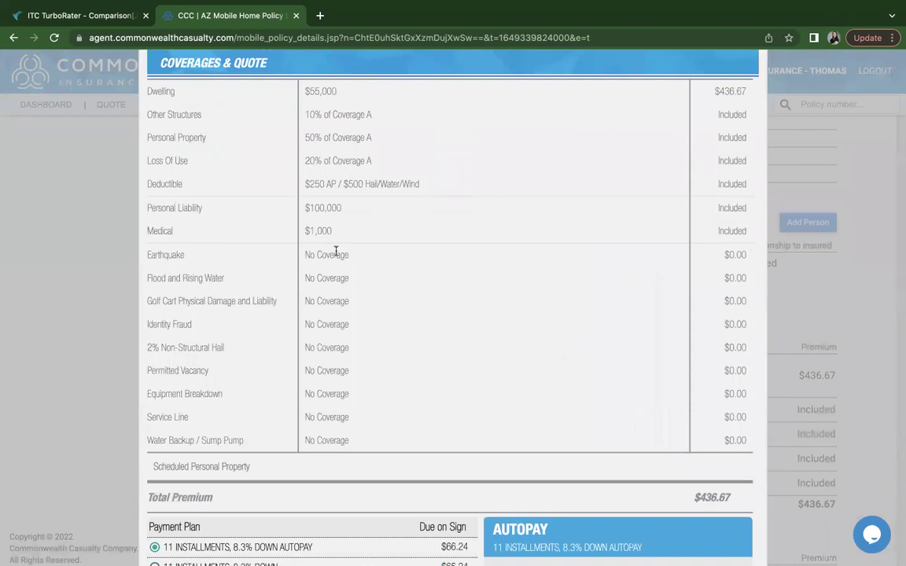
scroll(335, 251, "down", 3)
scroll(336, 251, "down", 3)
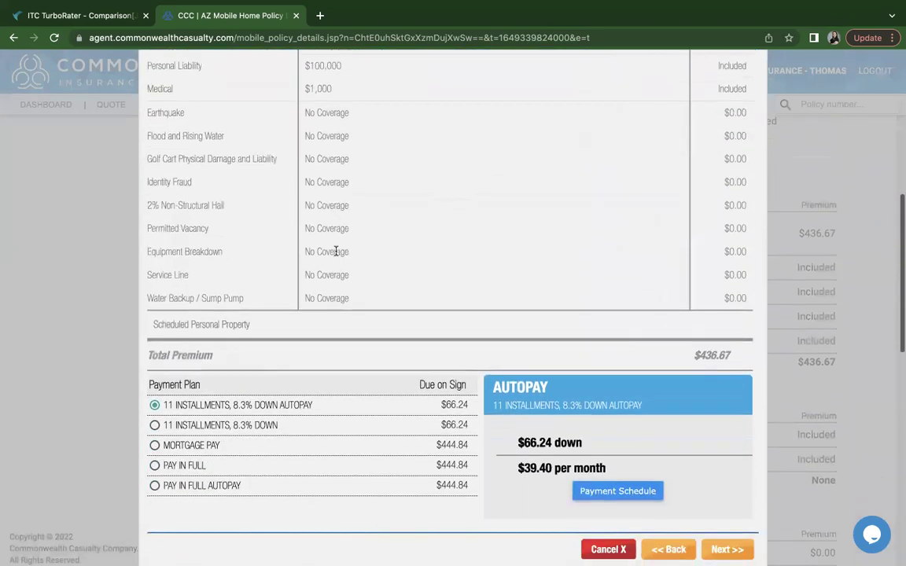
scroll(352, 347, "down", 1)
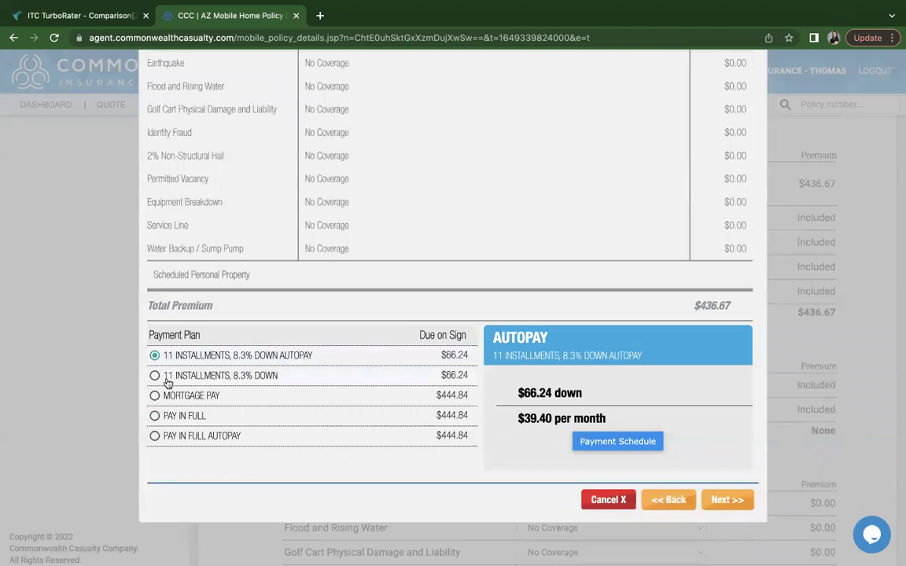
scroll(156, 383, "down", 1)
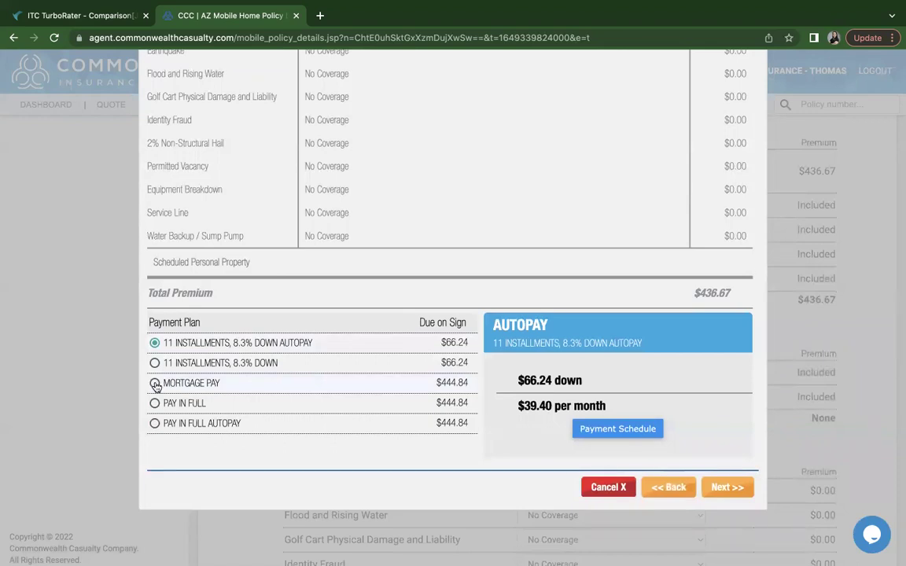
left_click(156, 383)
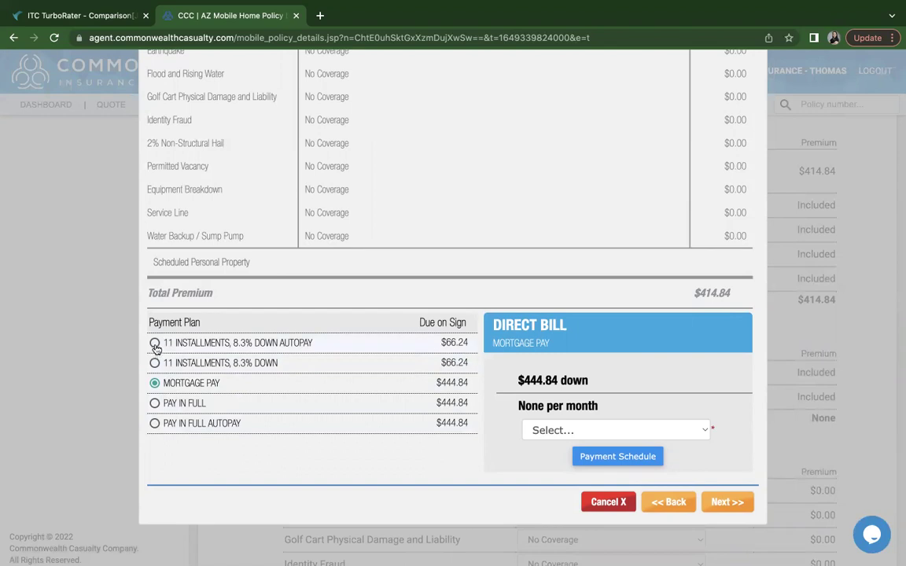
left_click(155, 346)
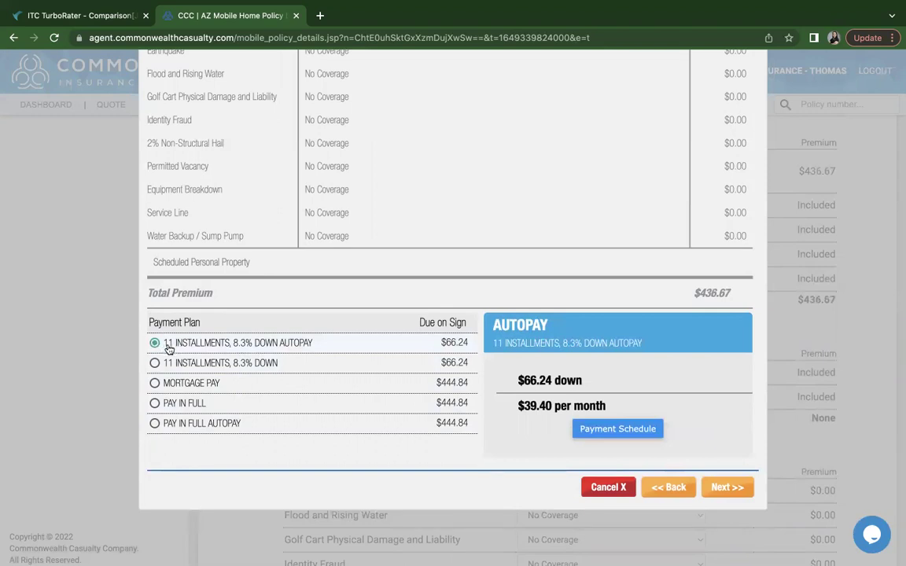
Review the autopay installment schedule ($66.24 down, $39.40 monthly), then close it
left_click(617, 429)
left_click_drag(632, 197, 661, 346)
left_click(573, 247)
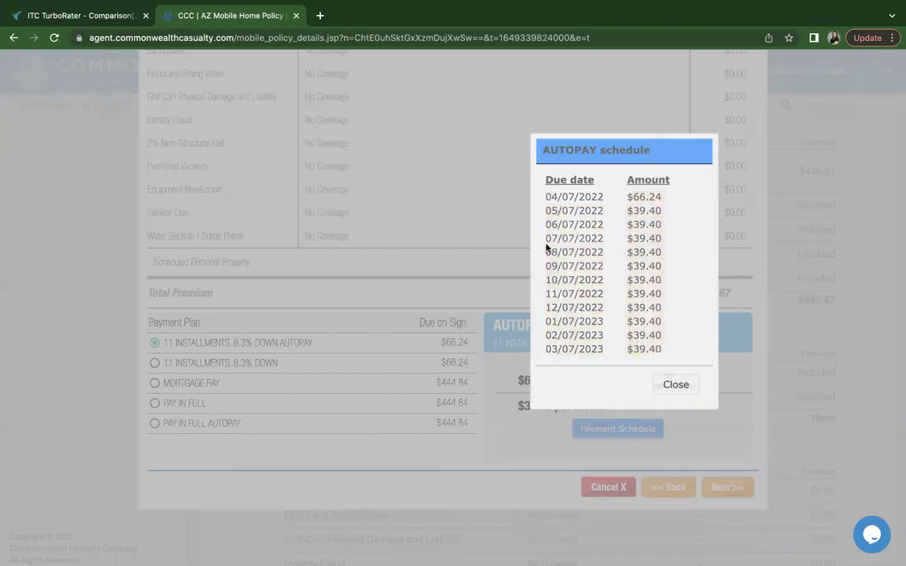
left_click(675, 385)
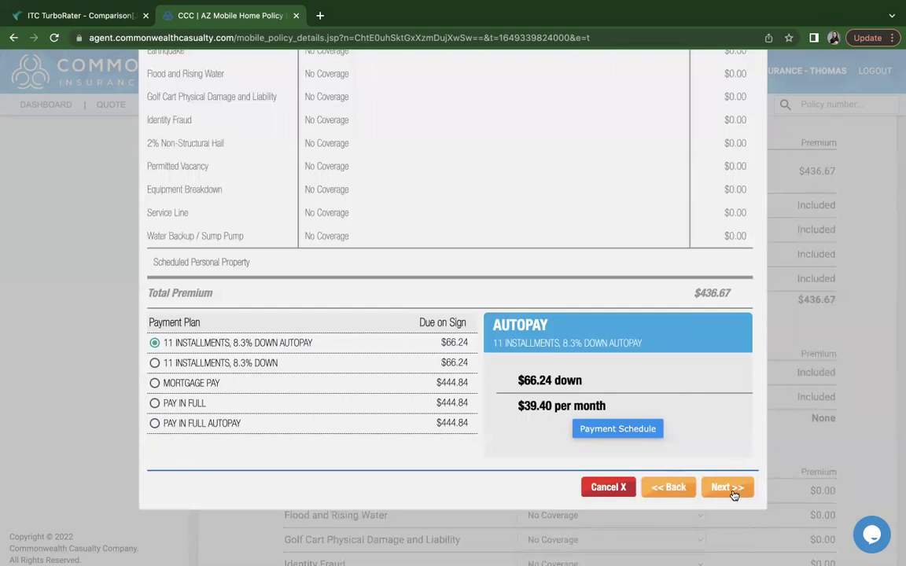
scroll(735, 464, "down", 1)
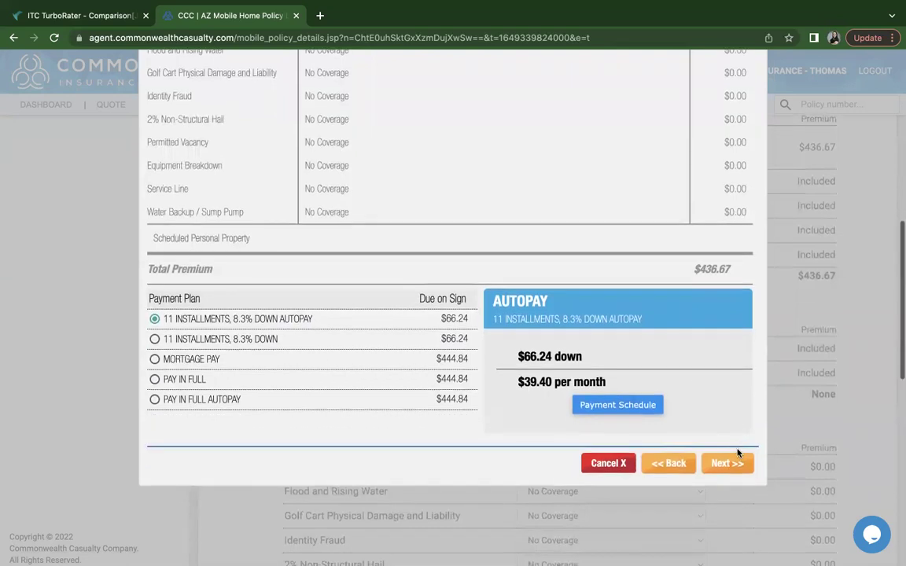
Accept the payment plan, try listing the mortgagee as additional insured, then answer No instead
left_click(735, 464)
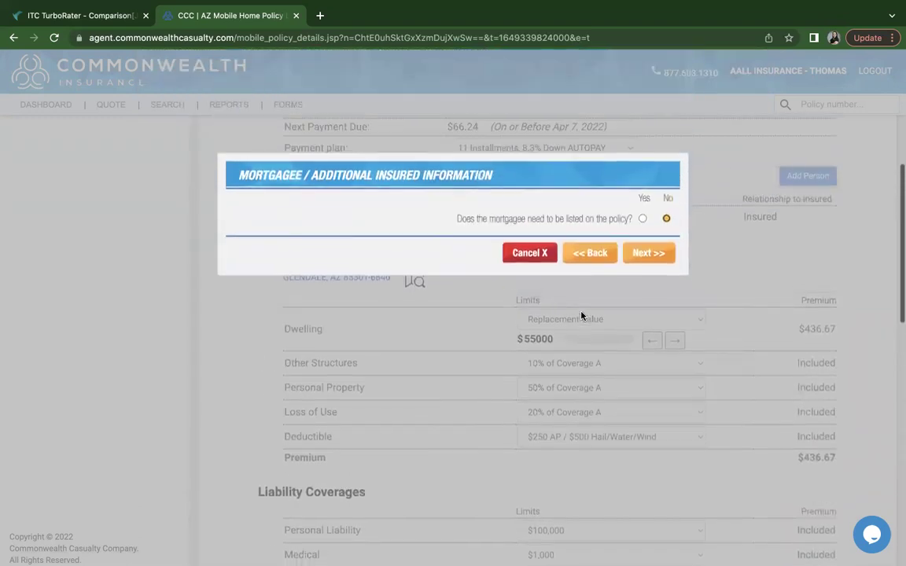
scroll(581, 315, "up", 2)
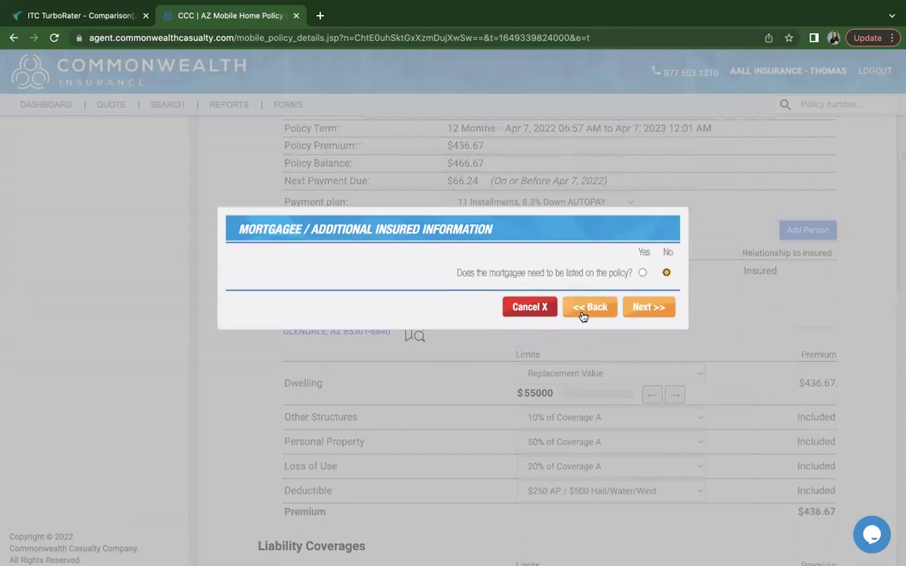
scroll(582, 315, "up", 1)
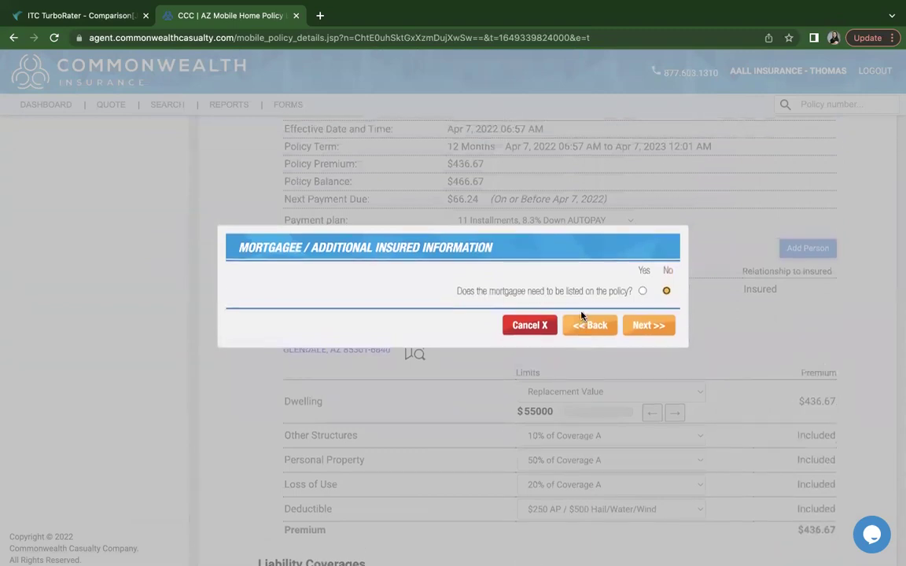
left_click(643, 291)
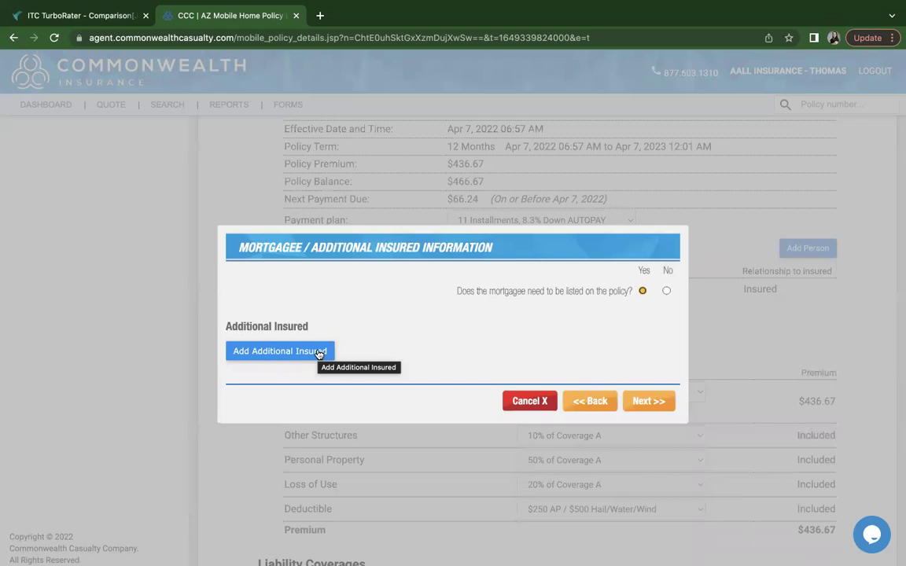
left_click(318, 355)
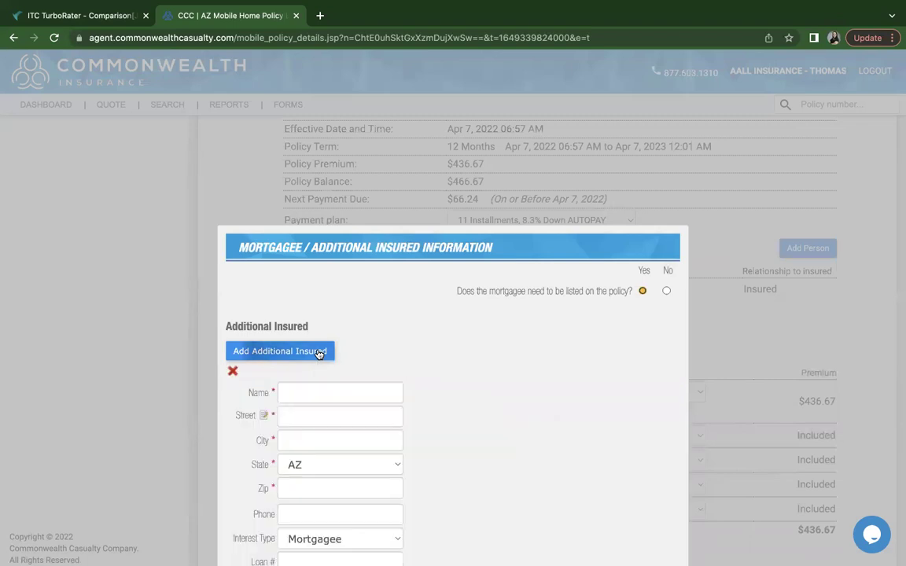
scroll(469, 369, "down", 5)
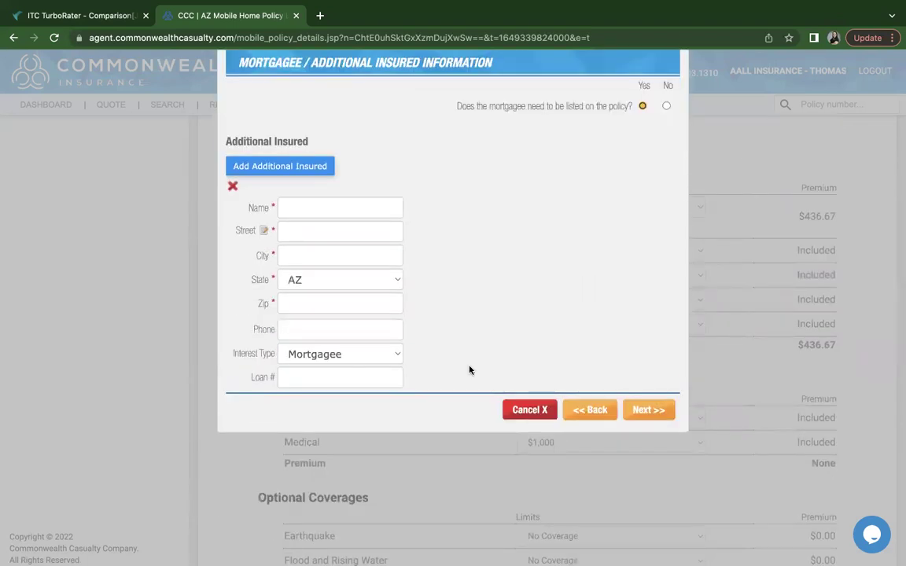
left_click(586, 409)
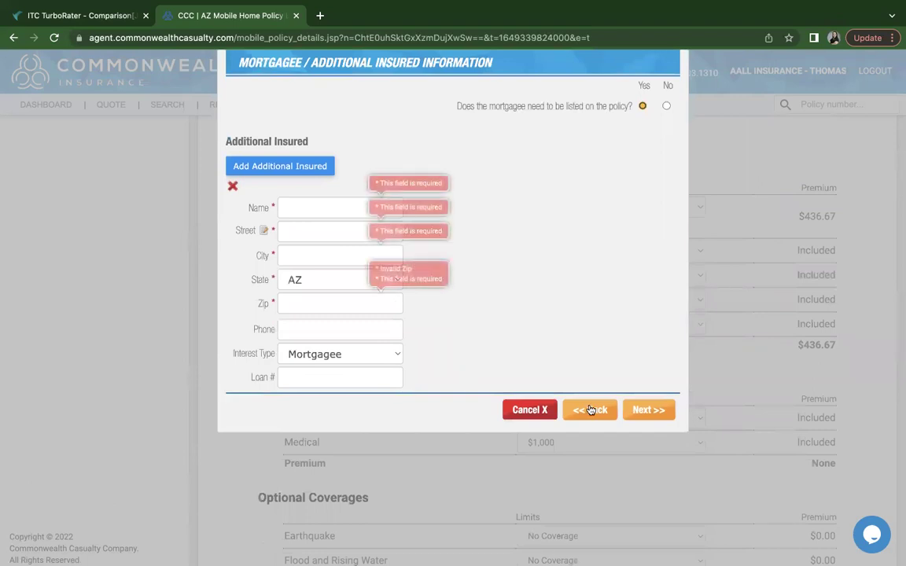
left_click(666, 107)
Enter the client's home phone number and e-mail address on the Contact Information step
left_click(649, 174)
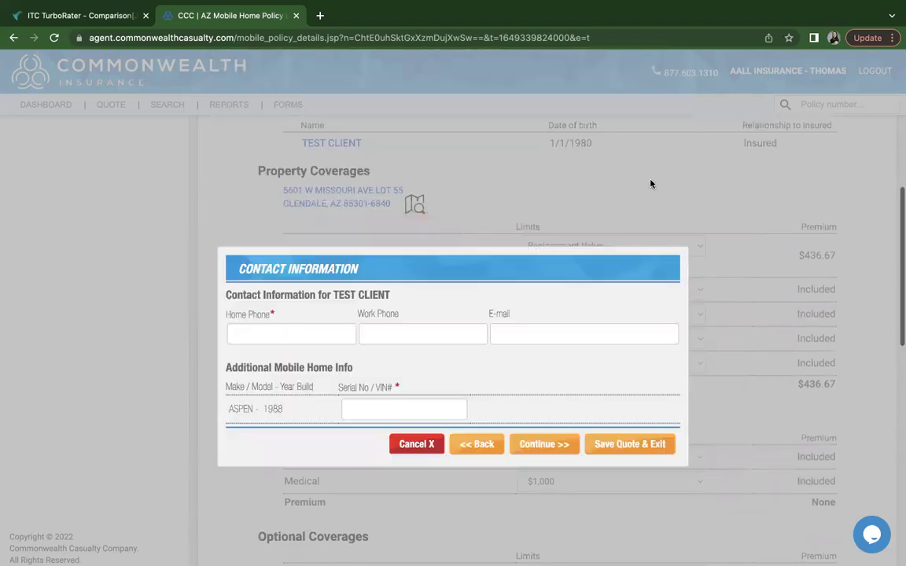
left_click(306, 336)
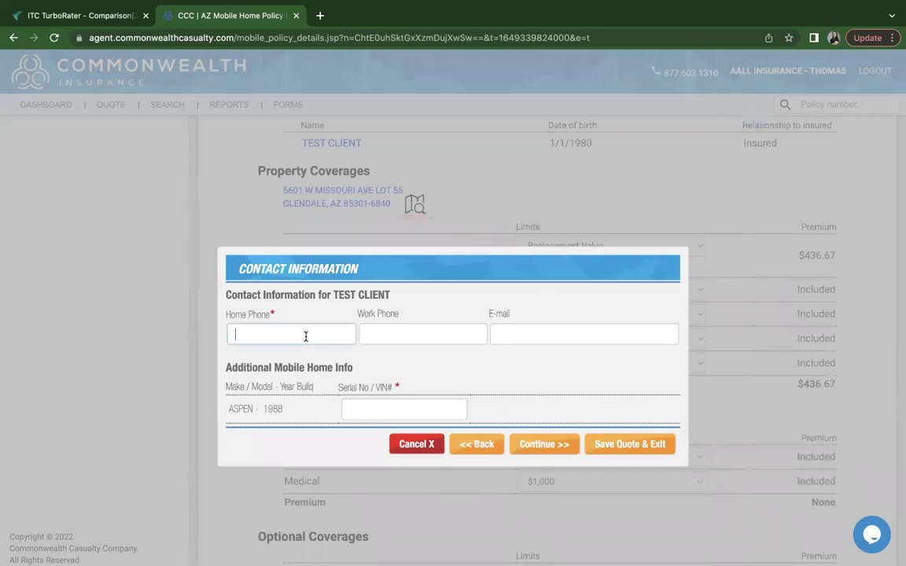
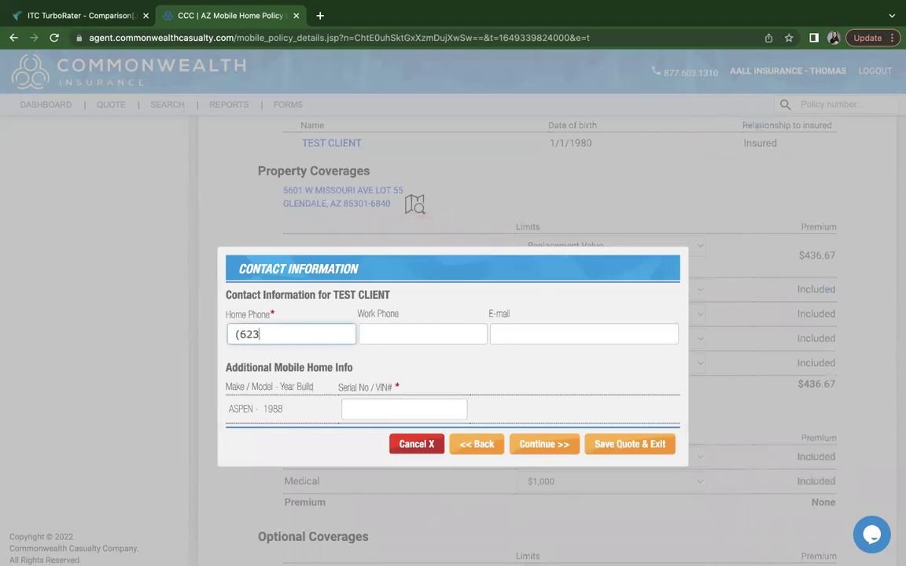
key("Tab")
key("Tab")
type("J")
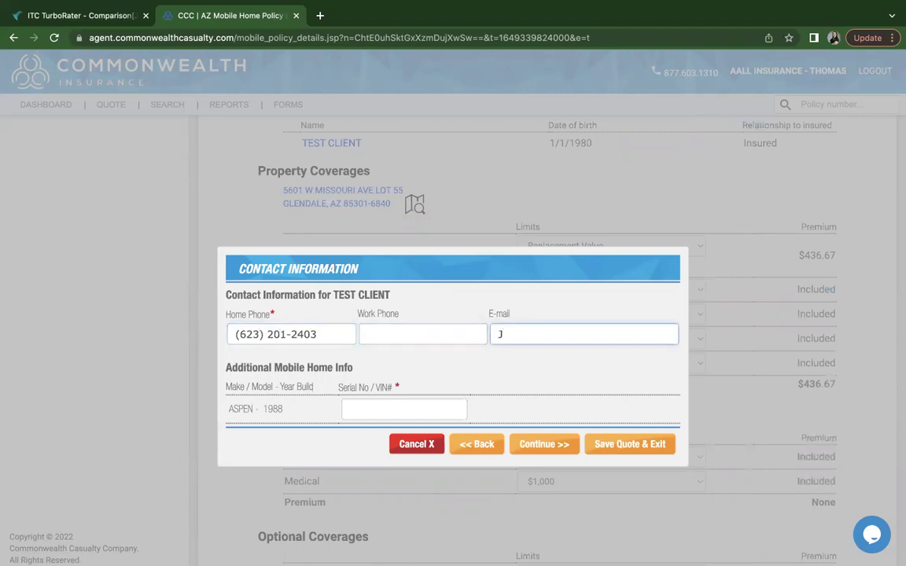
key("BackSpace")
Enter VINTEST as the mobile home's Serial No / VIN#
scroll(385, 326, "down", 1)
scroll(415, 339, "down", 1)
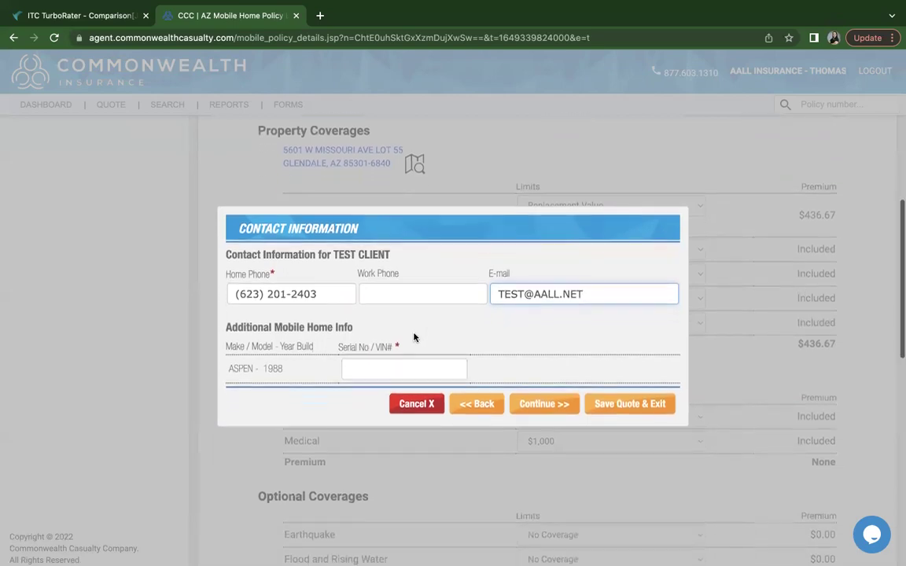
scroll(368, 315, "down", 1)
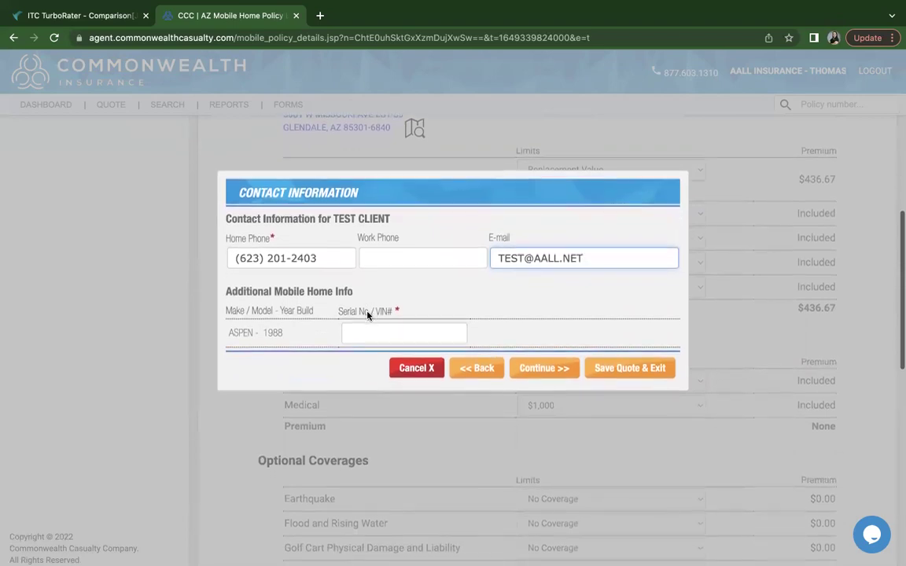
scroll(373, 330, "down", 1)
left_click(373, 330)
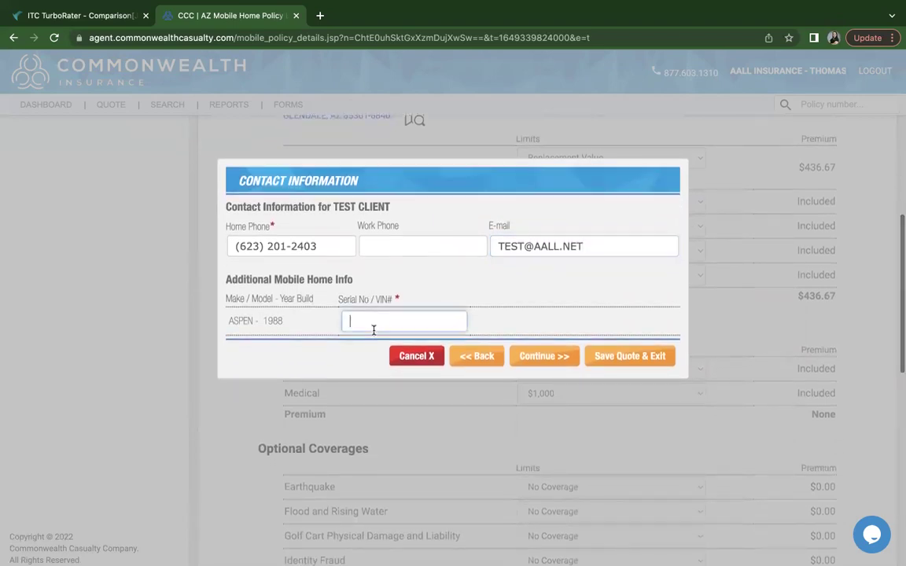
type("VIN")
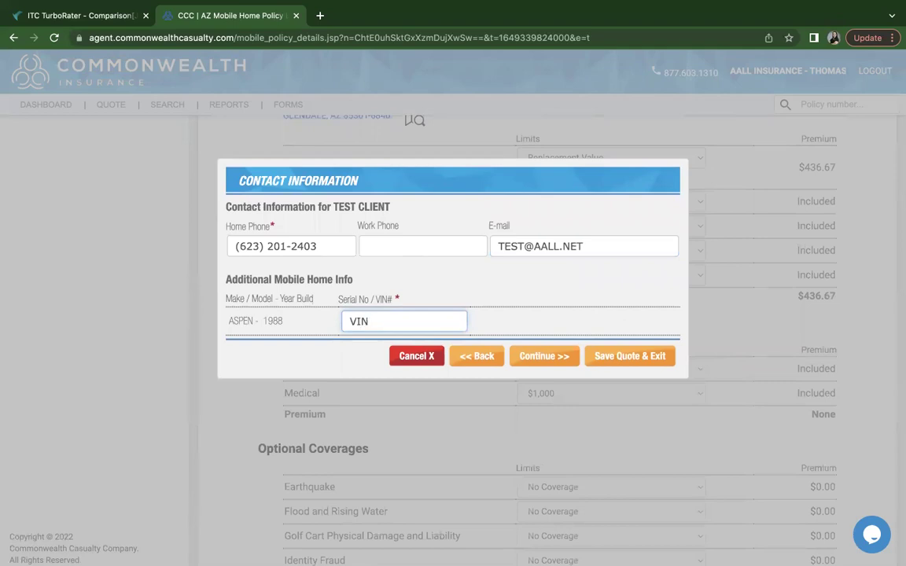
type("TEST")
left_click(542, 361)
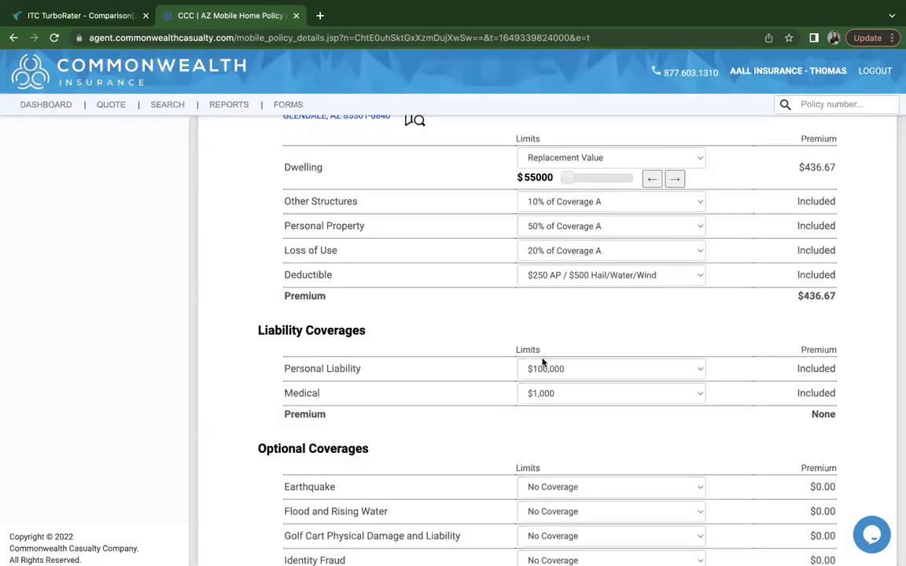
scroll(507, 339, "up", 3)
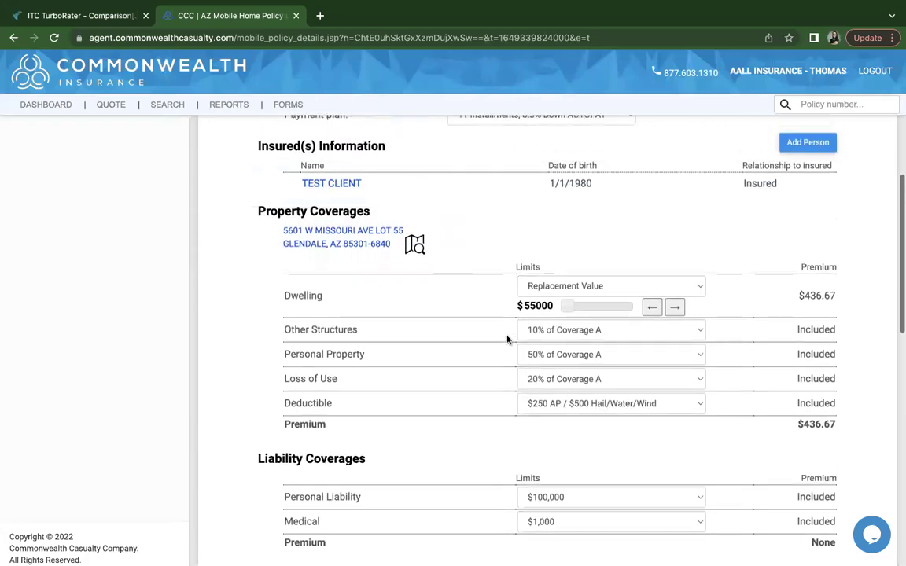
scroll(507, 339, "up", 6)
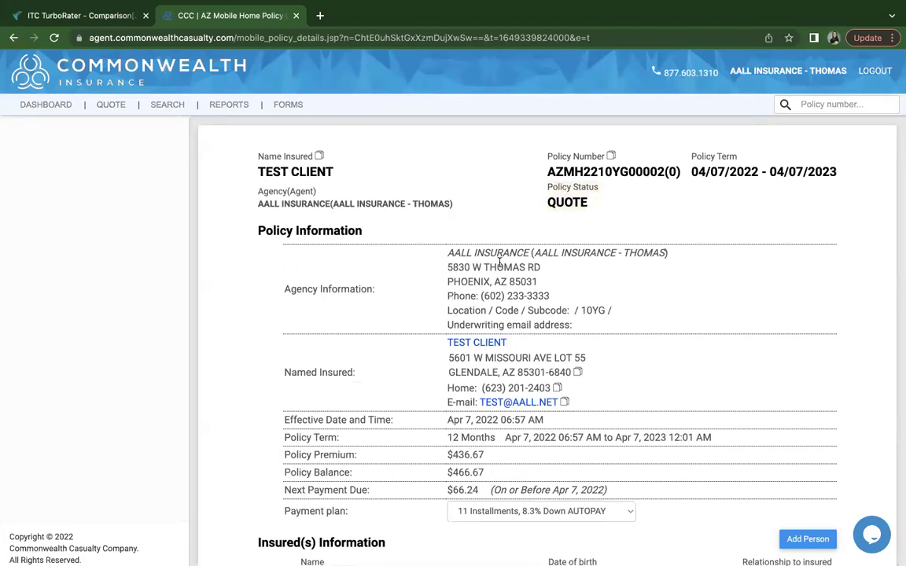
scroll(499, 261, "down", 1)
scroll(499, 262, "down", 2)
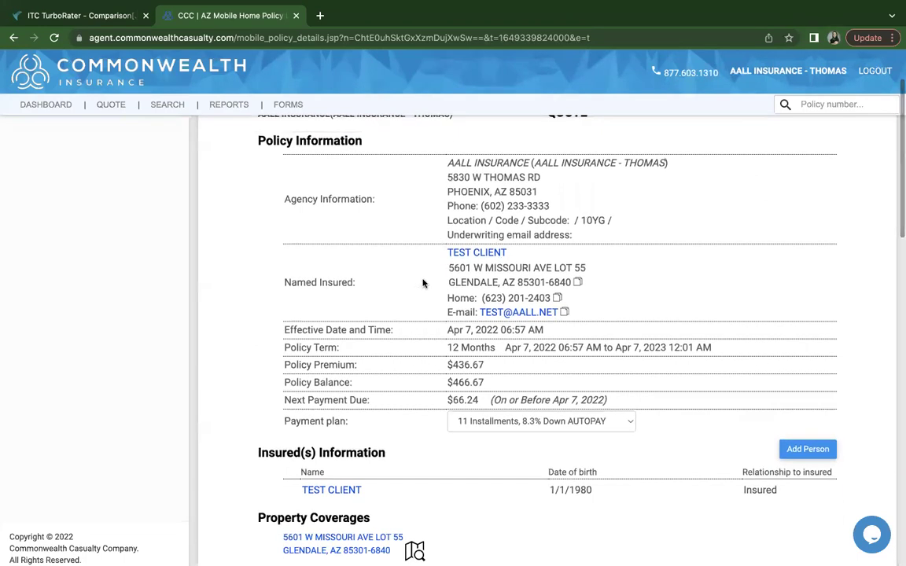
scroll(429, 330, "down", 1)
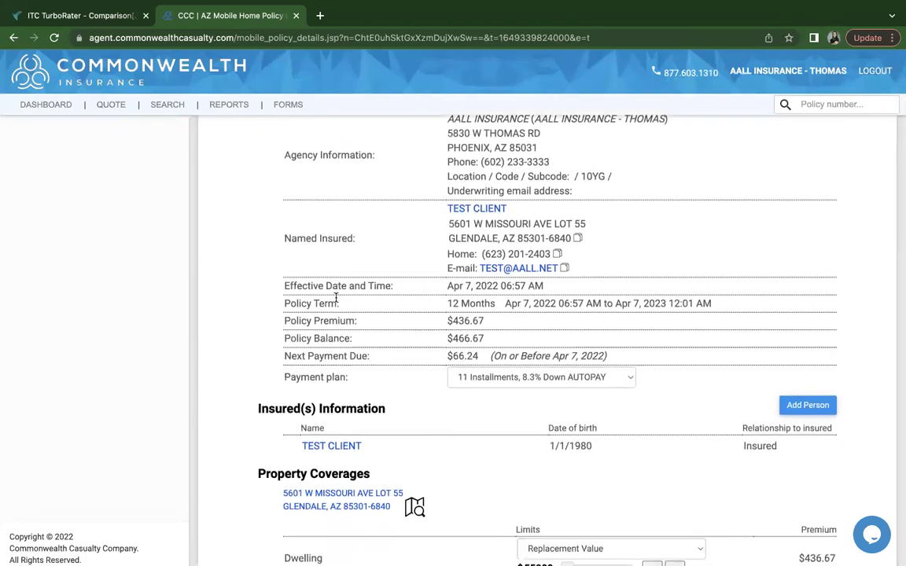
scroll(488, 326, "down", 1)
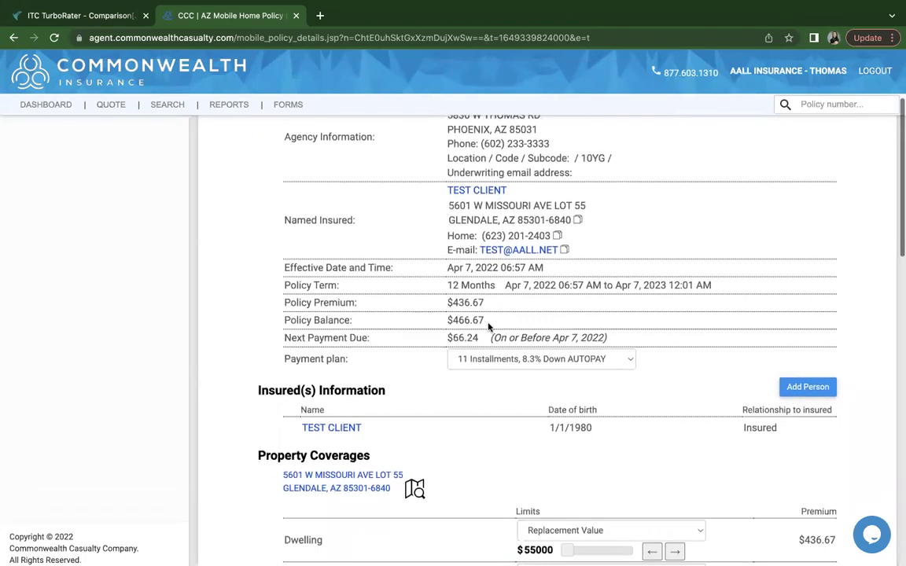
Open the insured's details and uncheck 'same as the property' to show separate mailing address fields
left_click(472, 197)
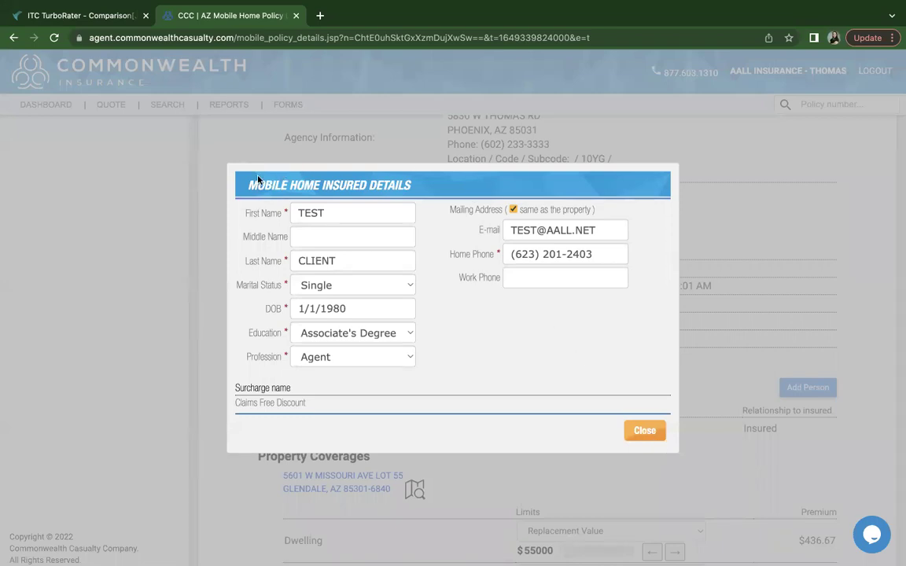
left_click(644, 432)
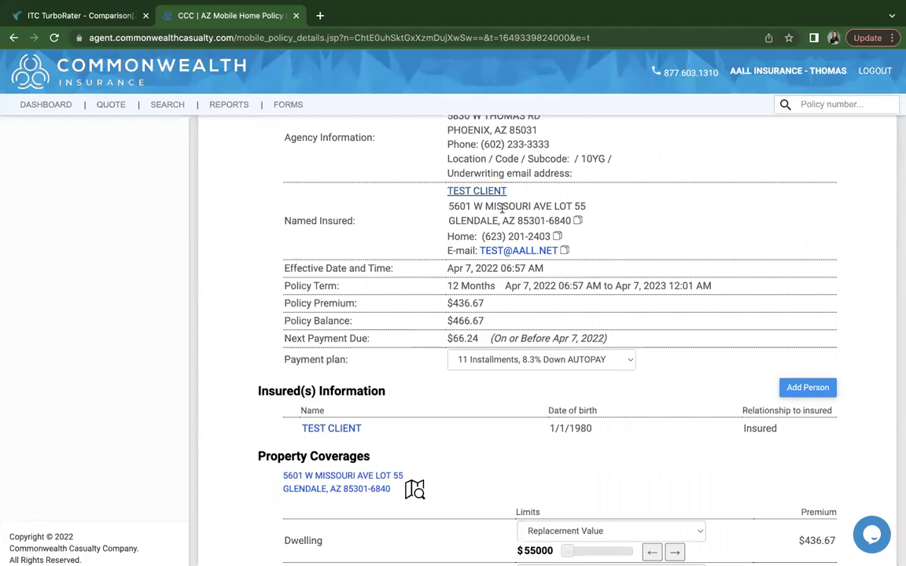
left_click(468, 192)
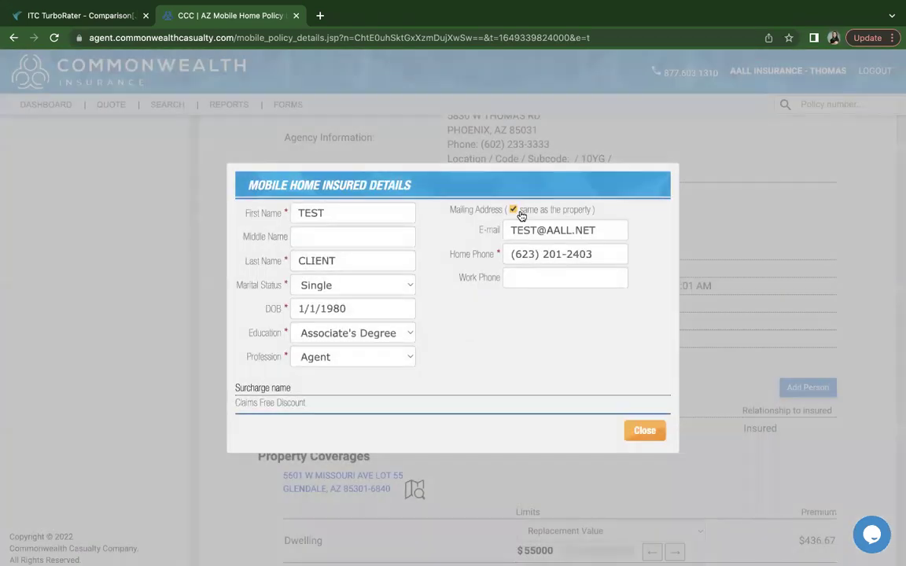
left_click(513, 211)
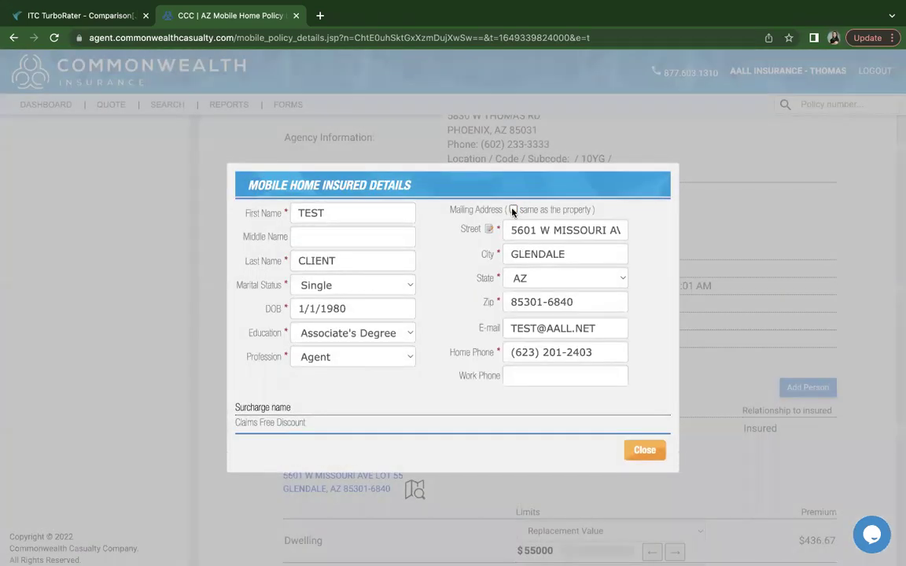
Recheck mailing address same as property, close the details, and keep the 11 Installments, 8.3% Down AUTOPAY plan
left_click(512, 211)
left_click(644, 431)
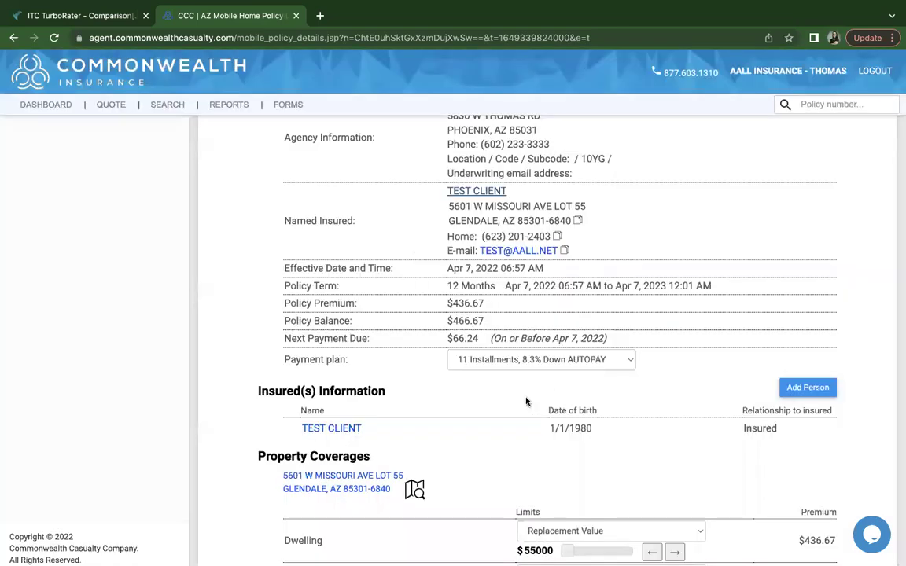
scroll(526, 402, "down", 1)
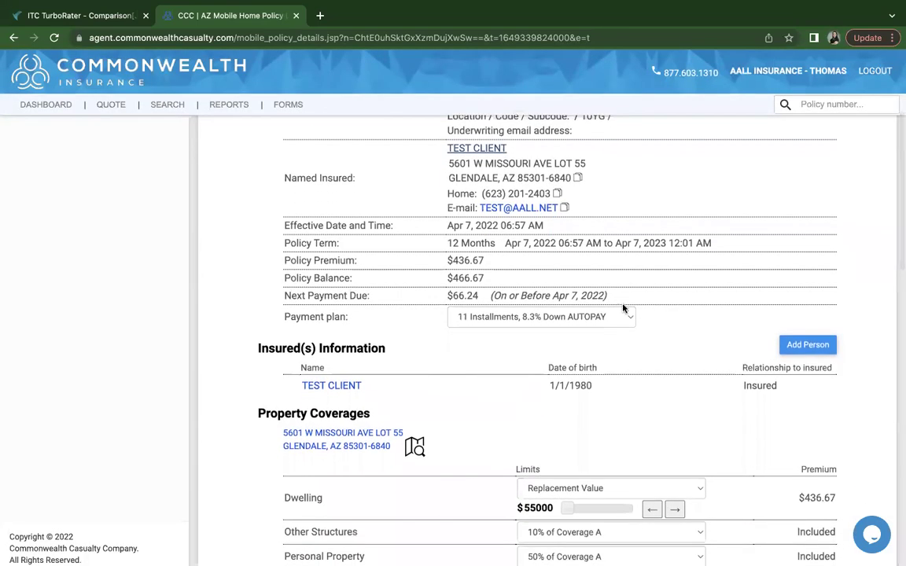
left_click(627, 318)
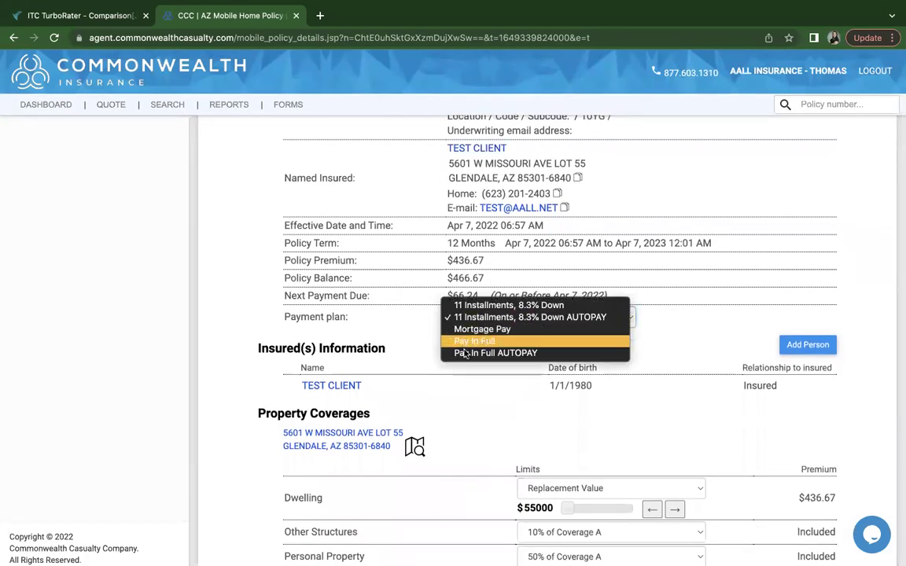
left_click(467, 379)
scroll(467, 377, "down", 1)
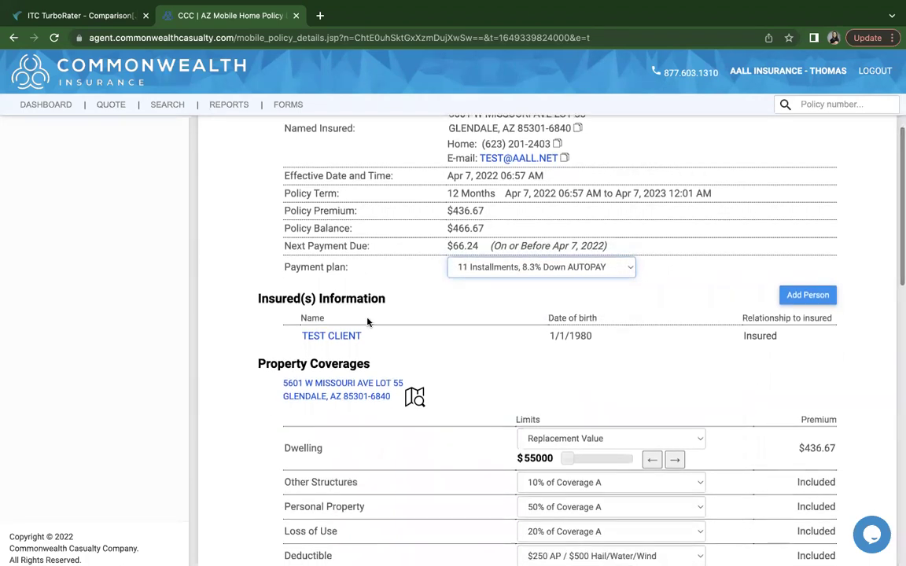
scroll(345, 358, "down", 1)
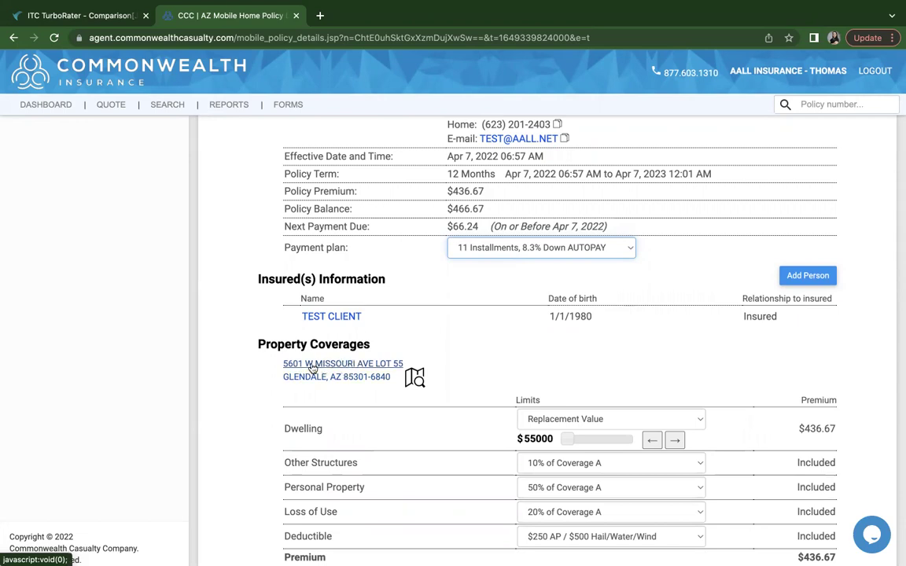
Review the property's address details, then close the Properties dialog to return to the policy details
left_click(347, 371)
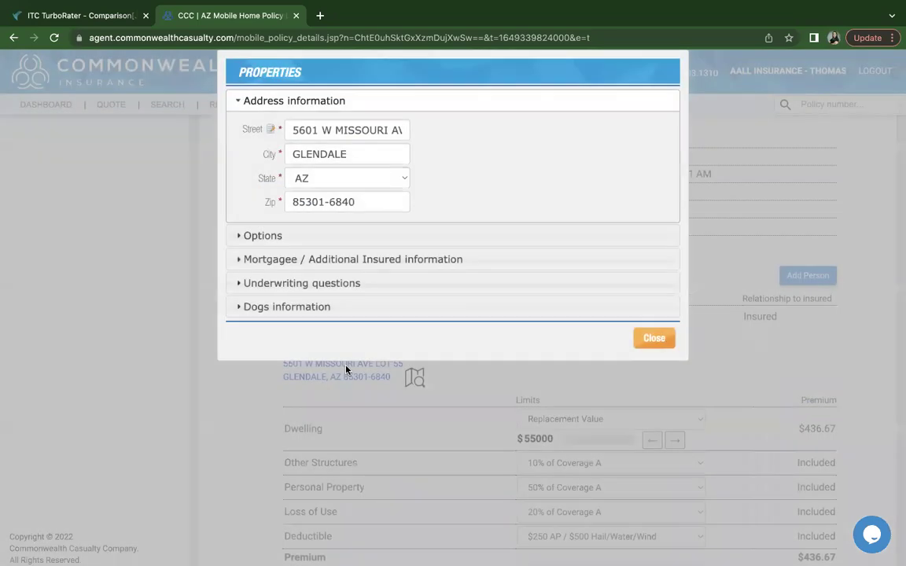
scroll(384, 291, "up", 2)
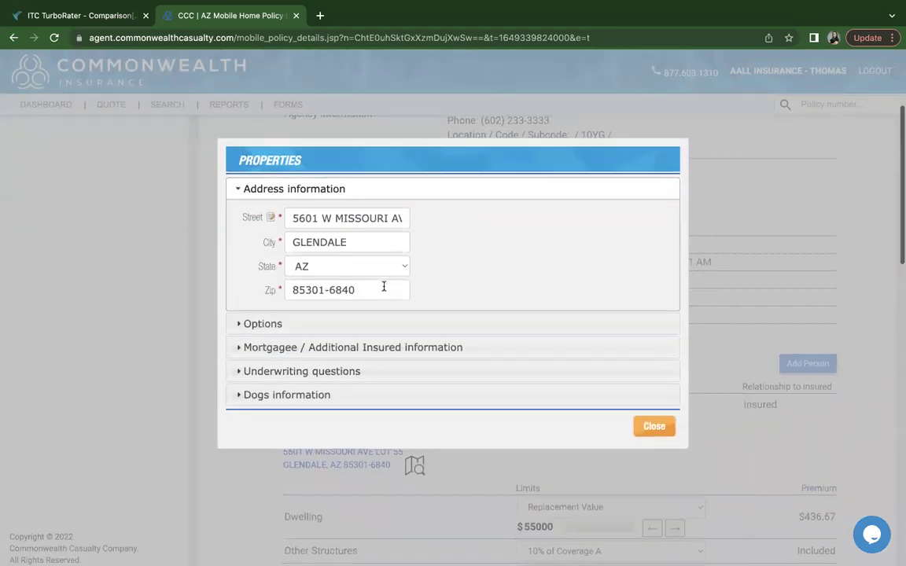
scroll(369, 299, "down", 1)
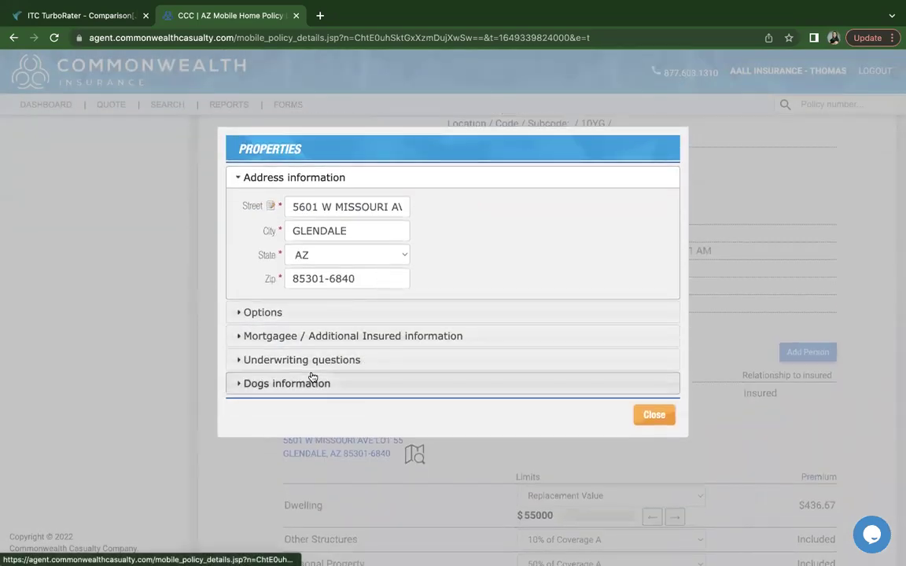
left_click(653, 414)
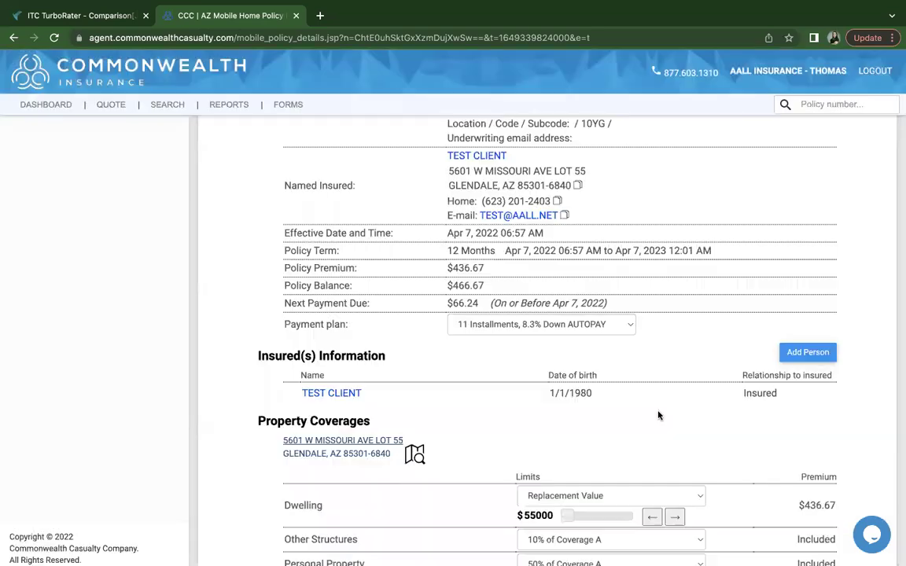
scroll(651, 429, "down", 1)
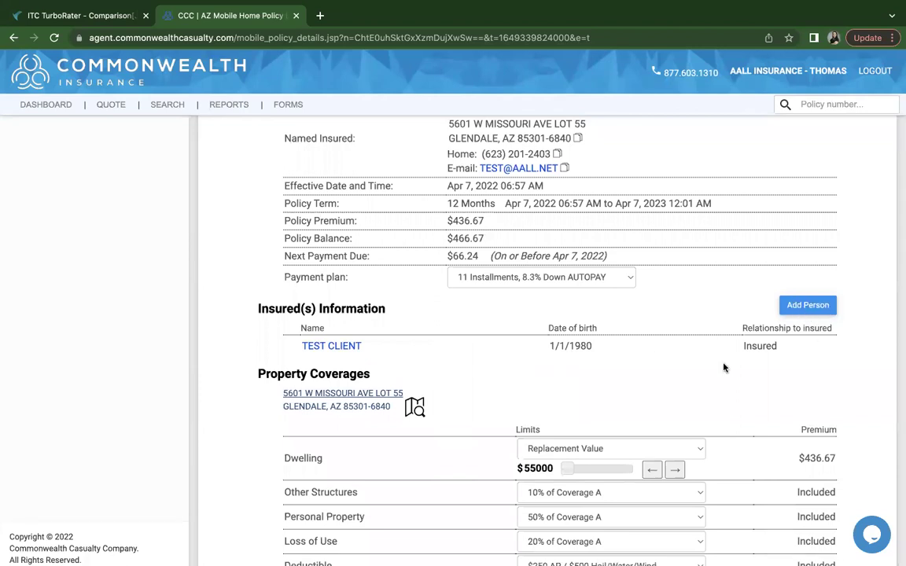
Keep Other Structures at 10% of Coverage A and re-quote the policy
scroll(723, 367, "down", 2)
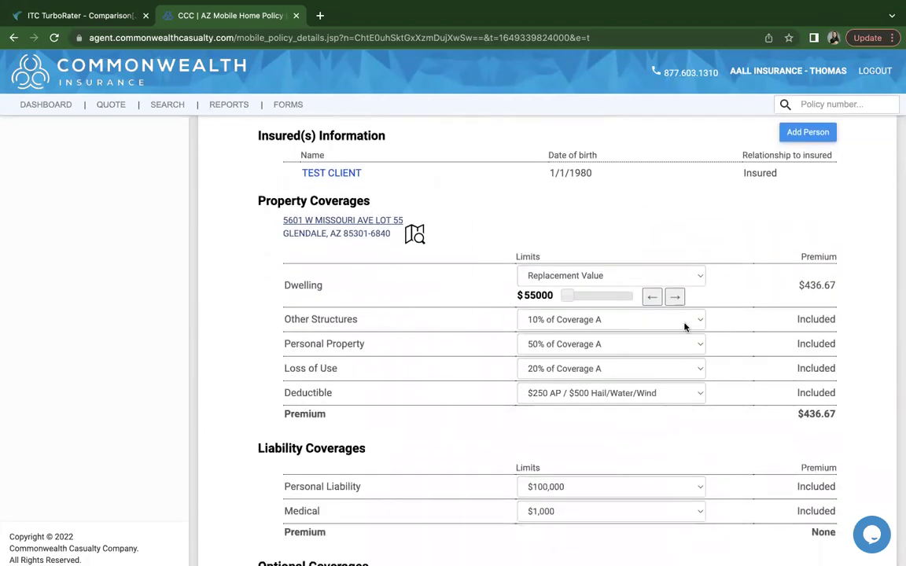
left_click(683, 322)
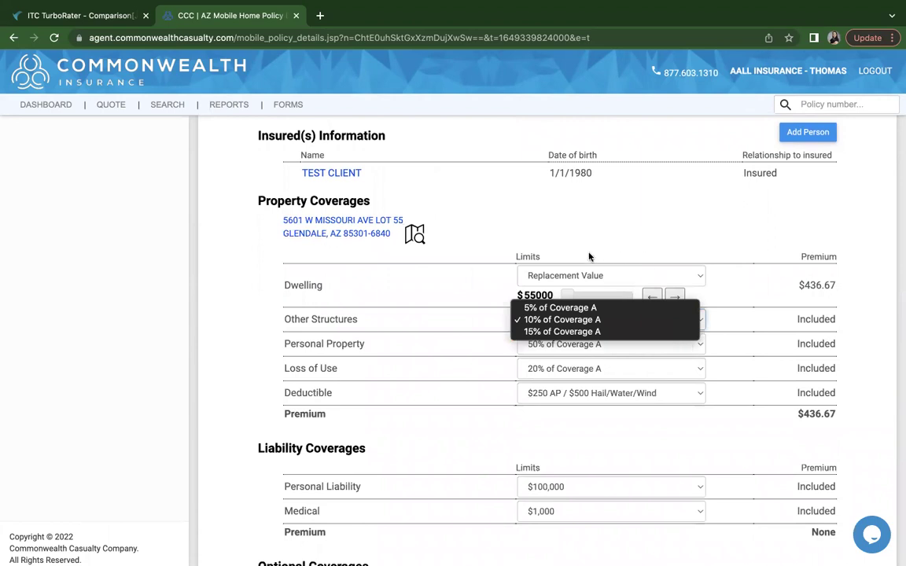
left_click(505, 427)
scroll(504, 427, "down", 1)
scroll(504, 427, "down", 4)
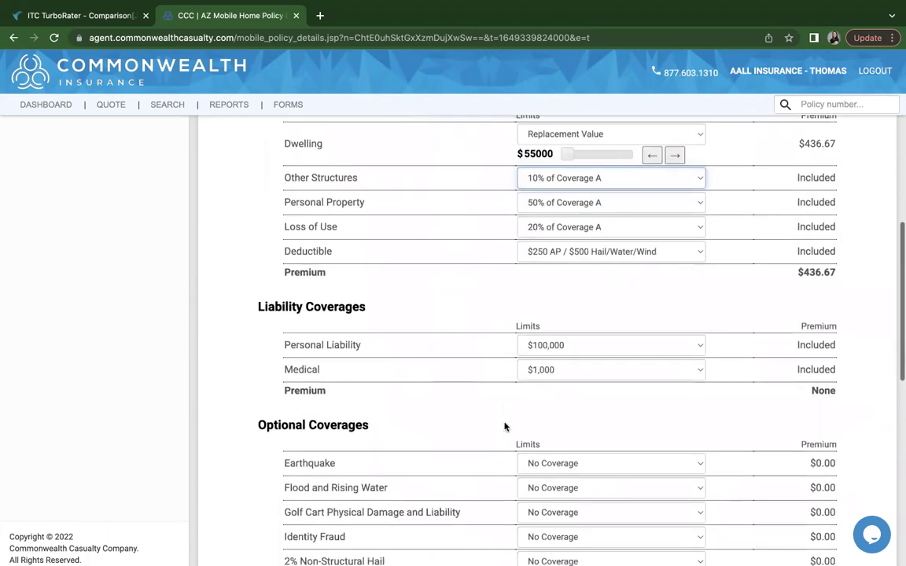
scroll(505, 427, "down", 3)
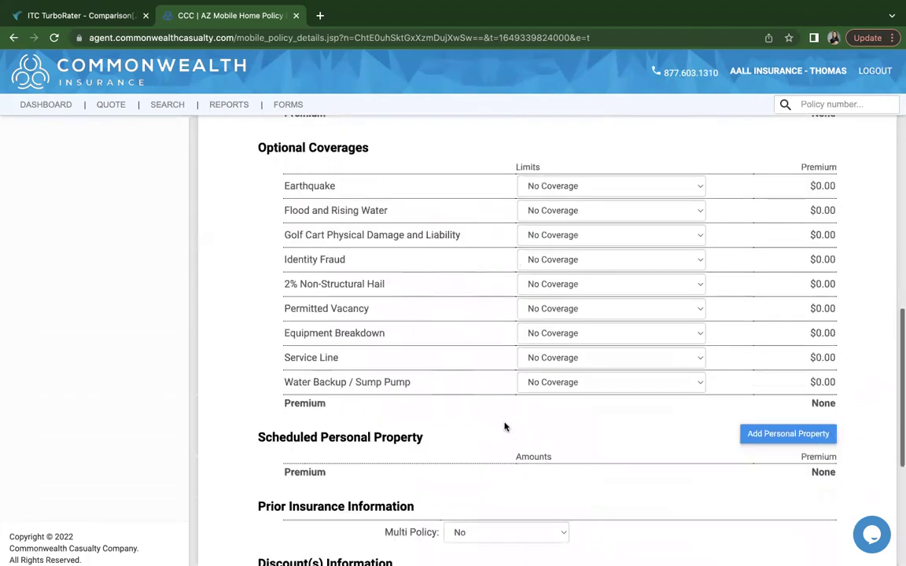
scroll(603, 380, "down", 3)
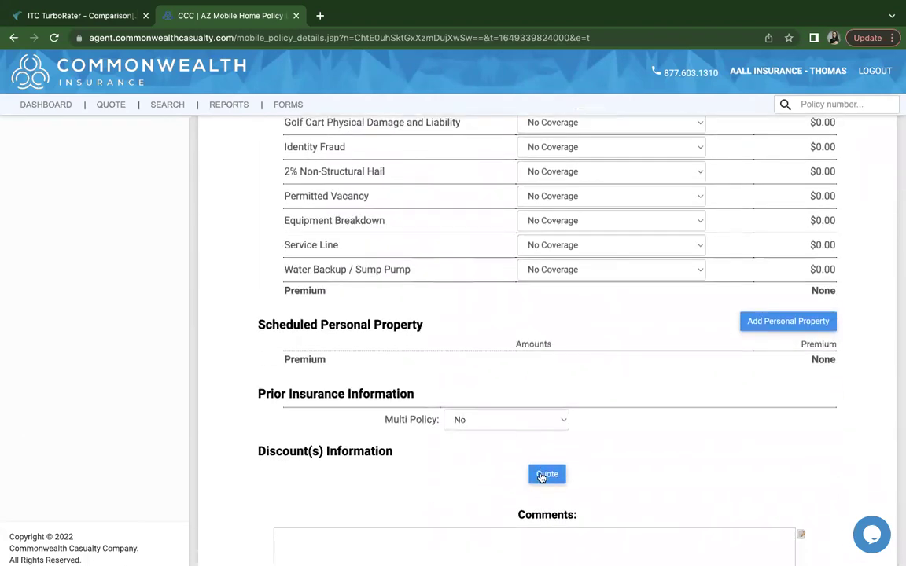
scroll(543, 468, "down", 3)
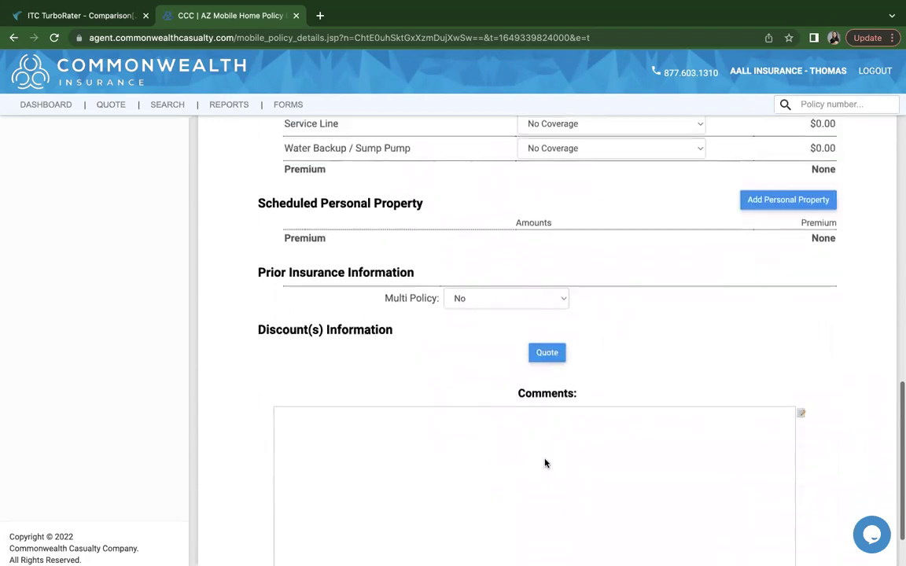
left_click(547, 354)
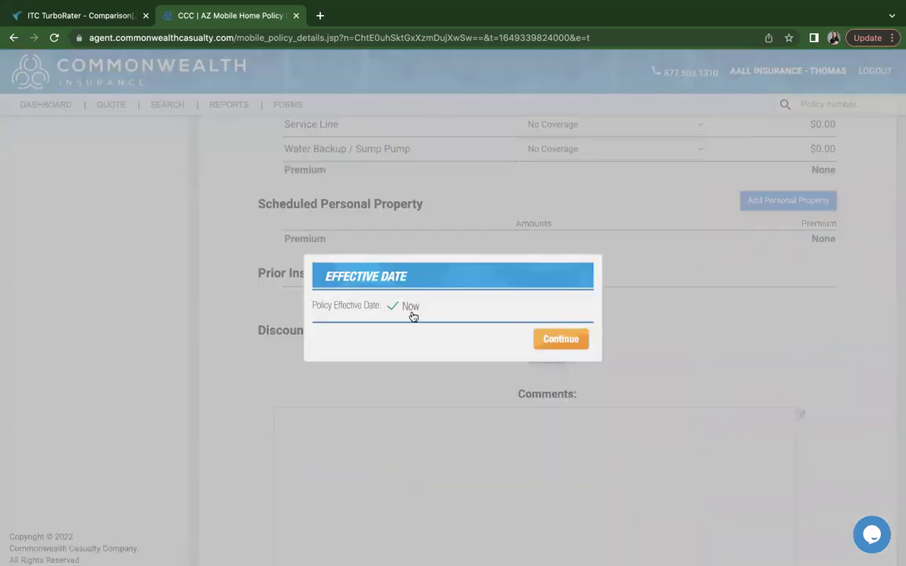
Accept the 'Now' effective date to show the $66.24 down, $39.40 monthly autopay summary
left_click(556, 339)
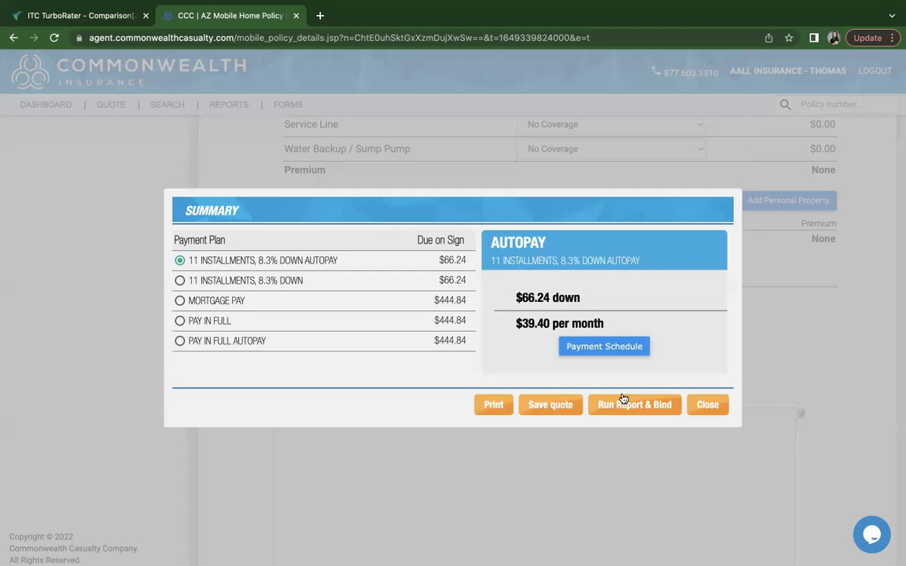
Run the reports and bind the quote to reach the Make a Payment page
left_click(634, 405)
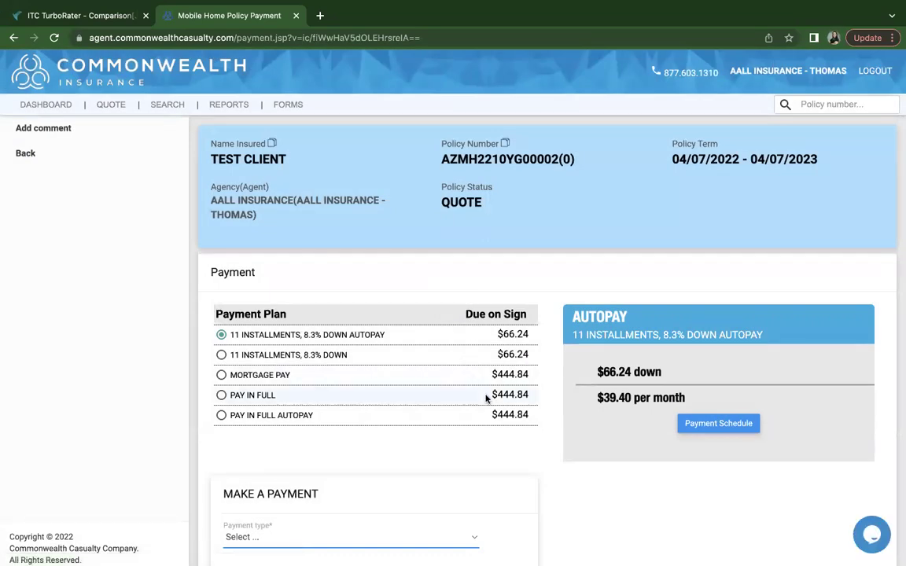
scroll(474, 373, "down", 1)
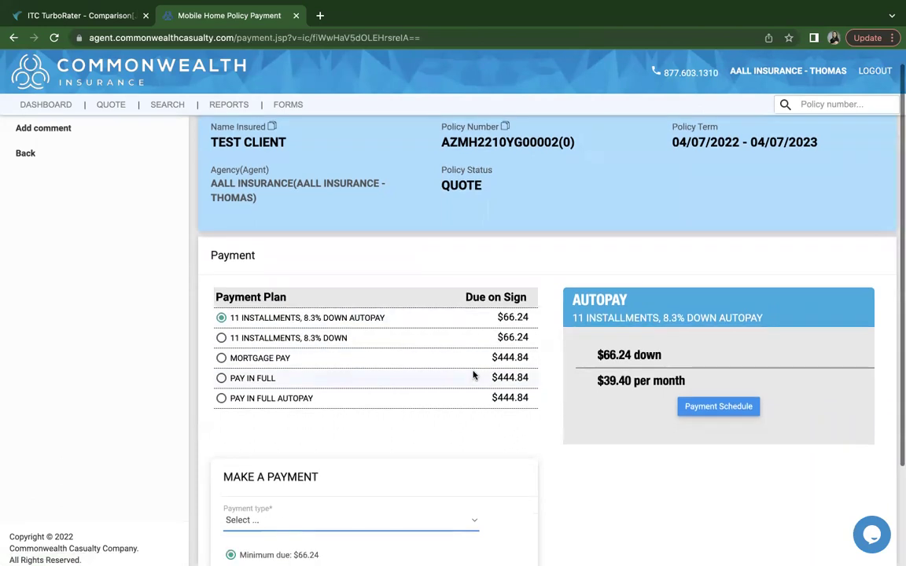
scroll(479, 360, "down", 4)
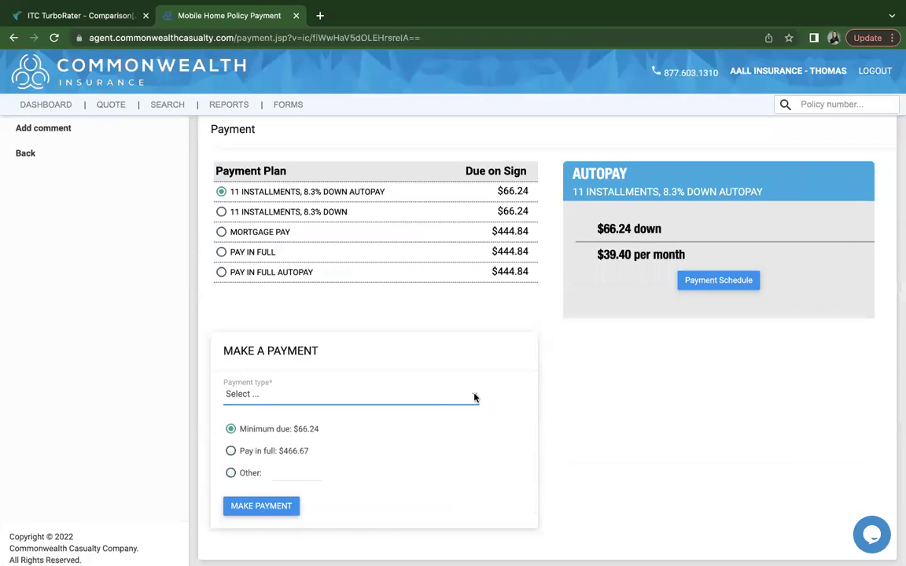
Set the payment type to Credit Card, switching from Agency Sweep
left_click(474, 397)
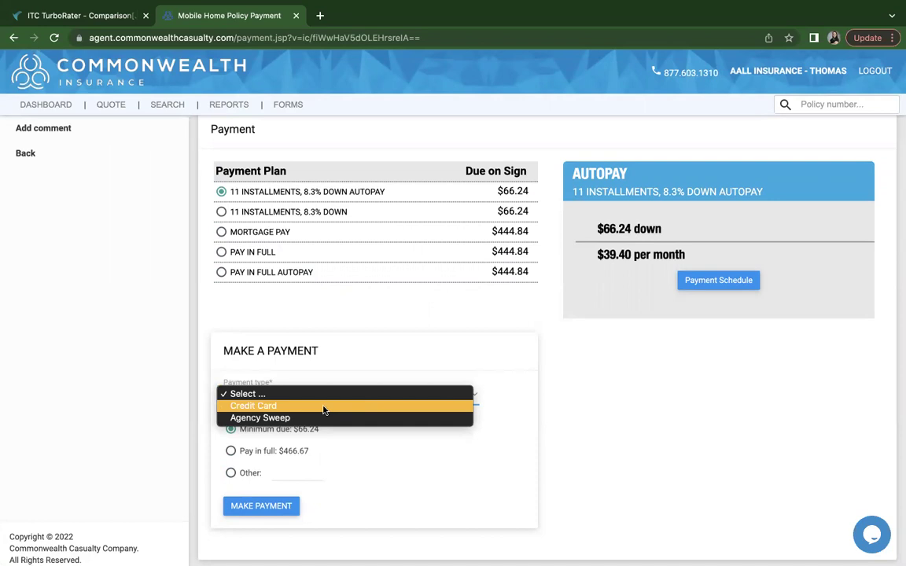
left_click(293, 417)
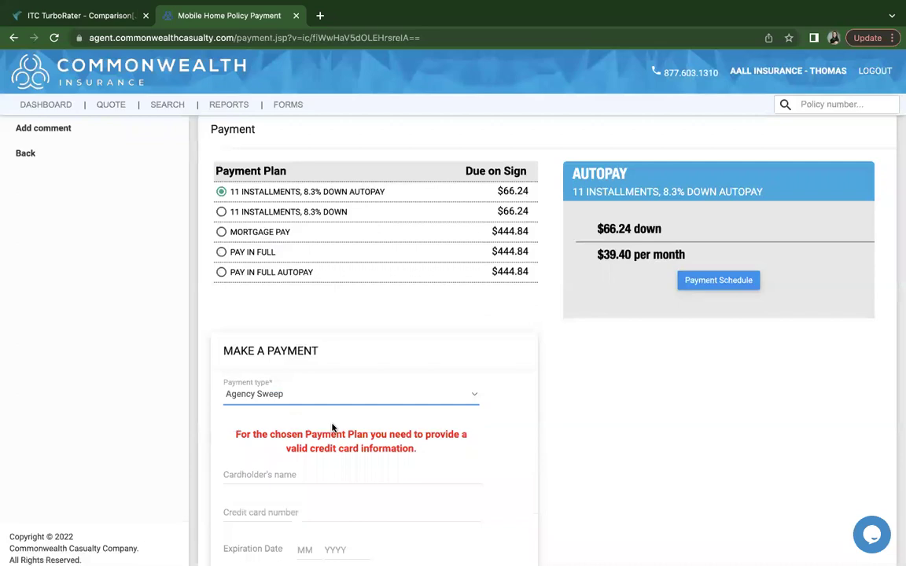
left_click(321, 406)
left_click(283, 380)
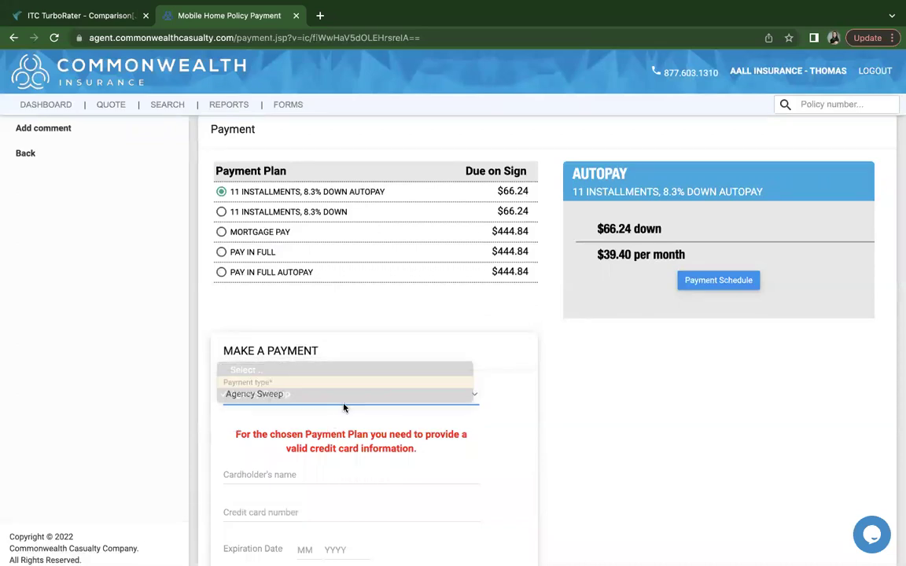
scroll(373, 422, "down", 5)
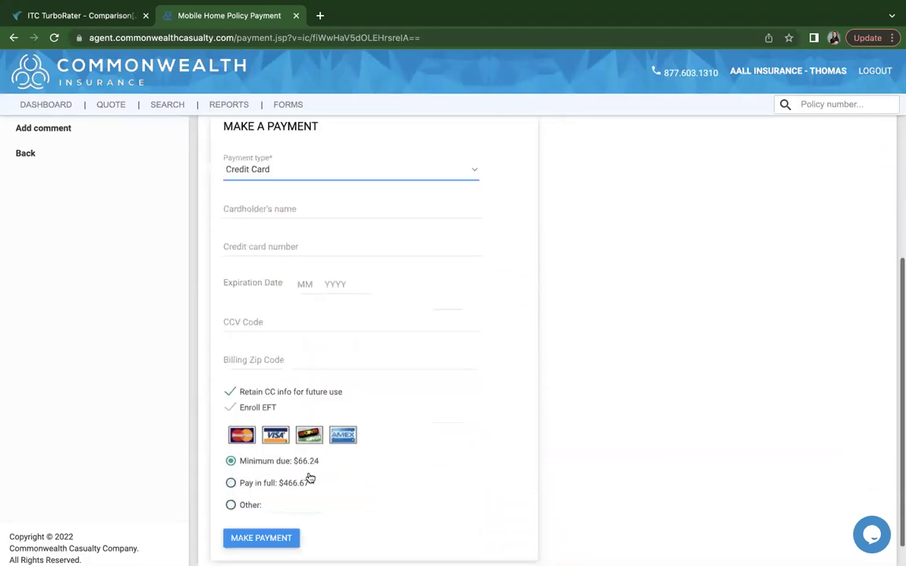
scroll(498, 343, "up", 1)
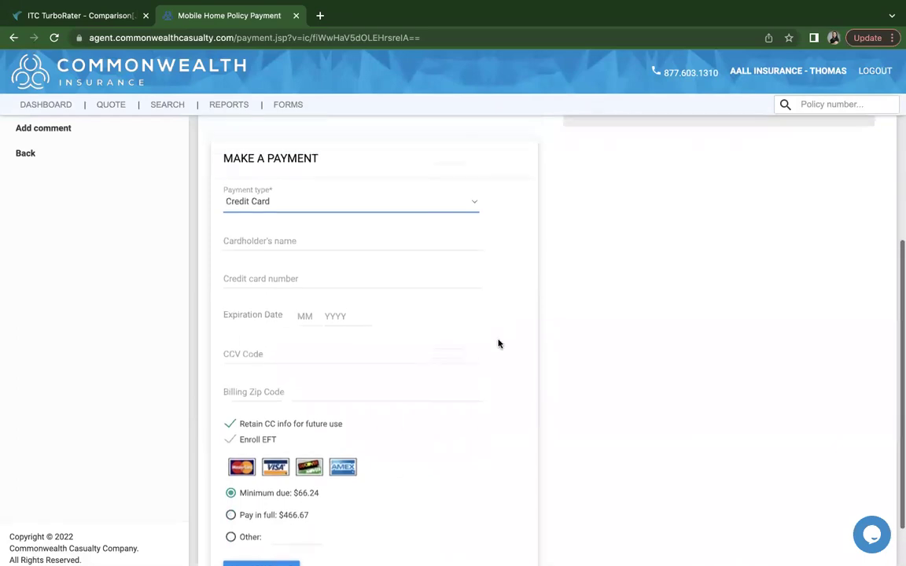
scroll(498, 344, "up", 8)
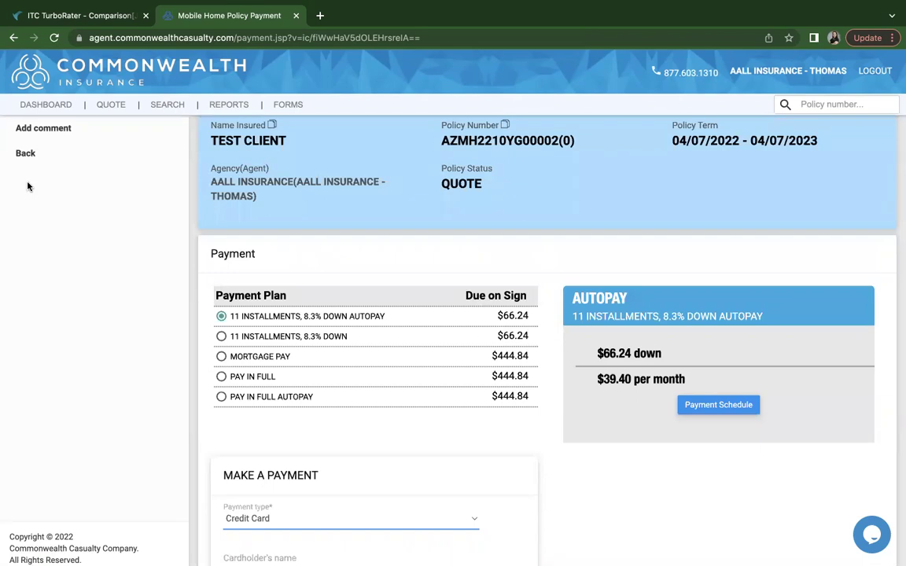
scroll(35, 169, "up", 1)
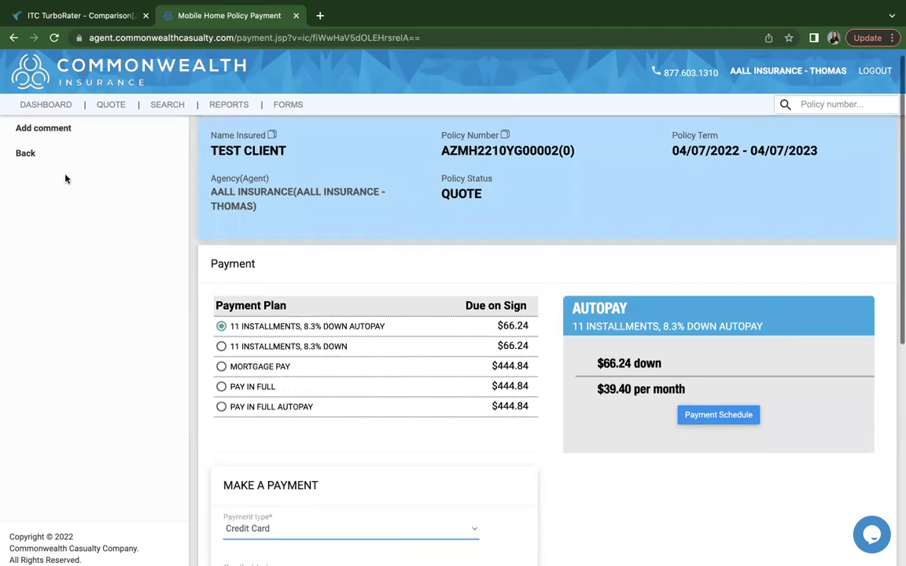
Go back from the payment page and scroll through the quote's $436.67 policy details
left_click(28, 156)
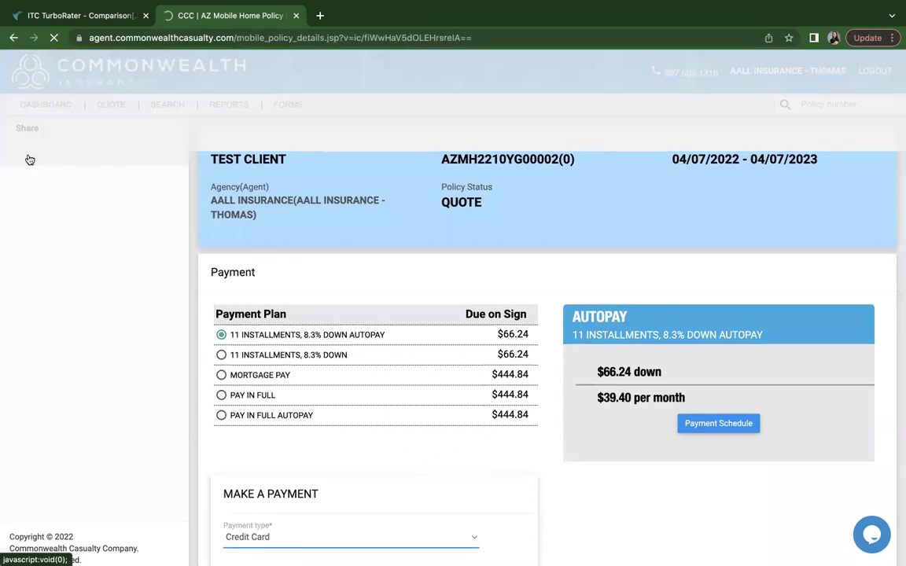
scroll(355, 285, "down", 1)
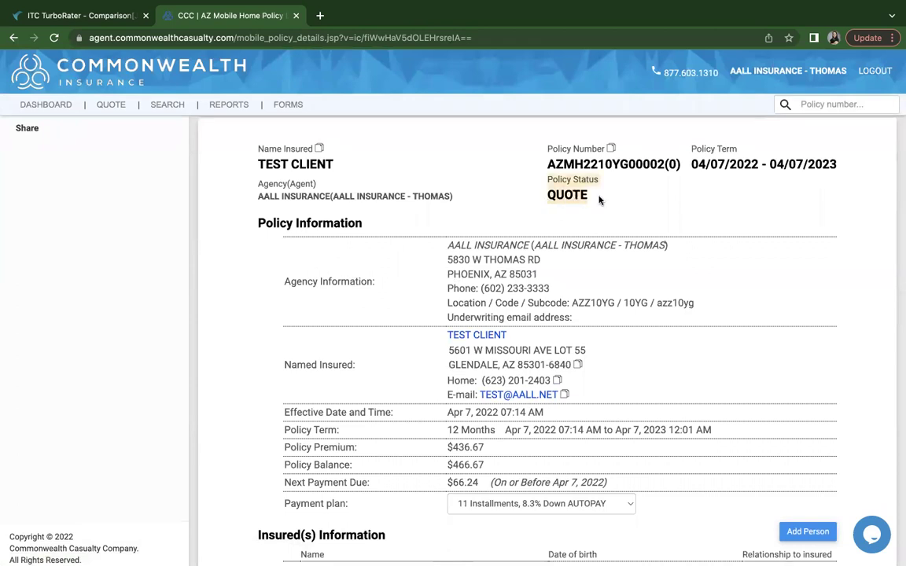
scroll(604, 306, "down", 1)
scroll(604, 306, "down", 5)
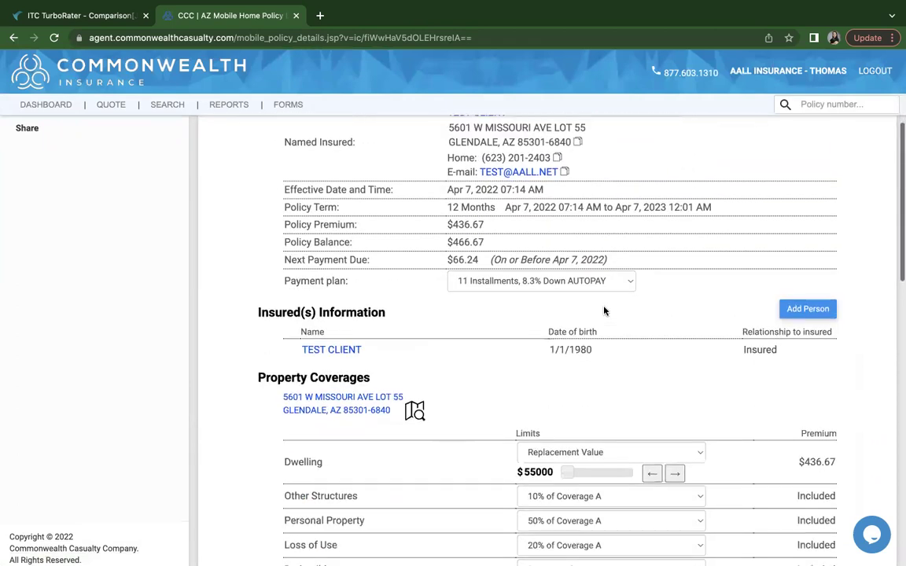
scroll(604, 311, "down", 8)
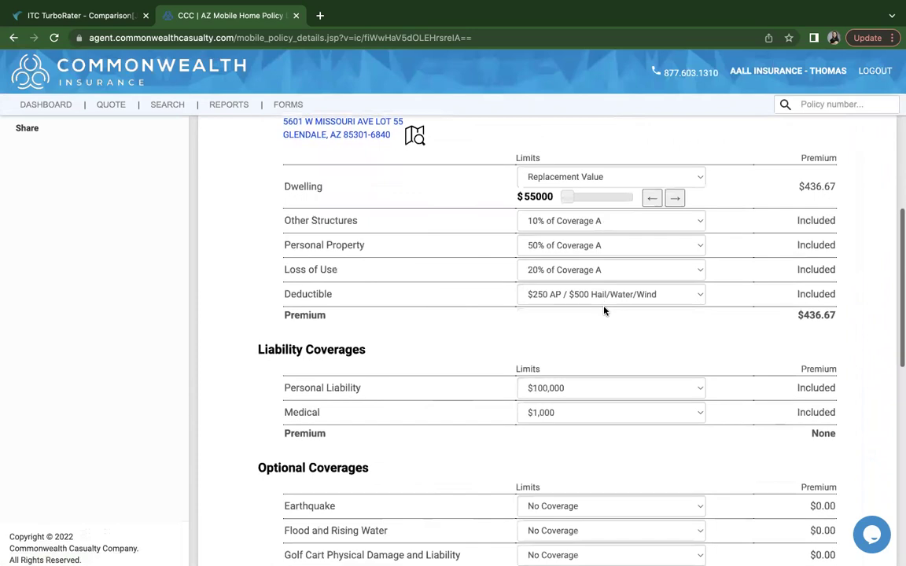
scroll(603, 311, "down", 2)
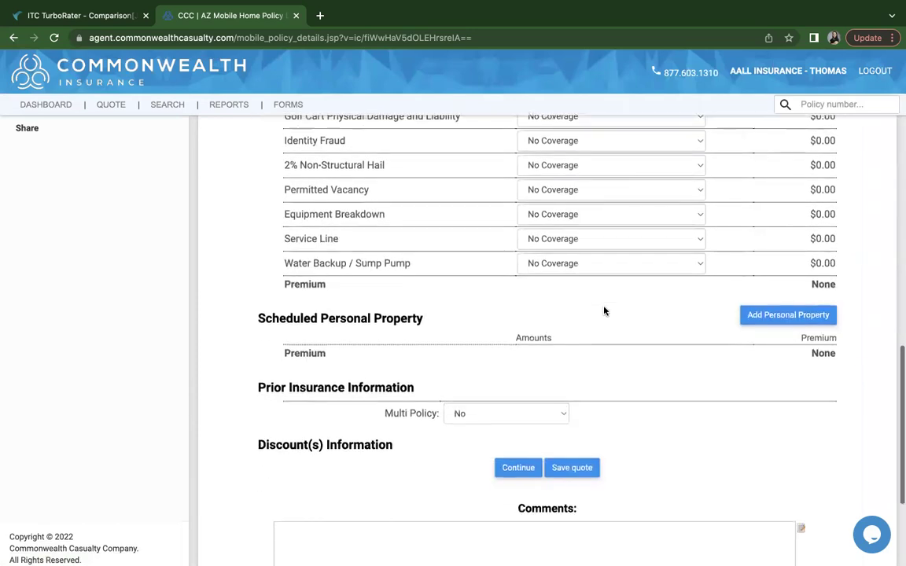
scroll(604, 310, "up", 12)
scroll(604, 311, "up", 5)
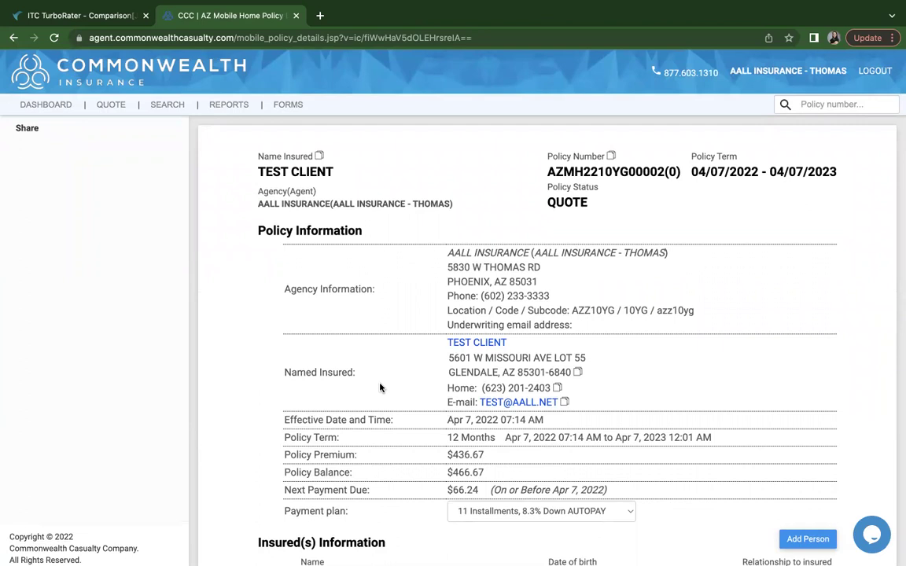
scroll(352, 414, "down", 2)
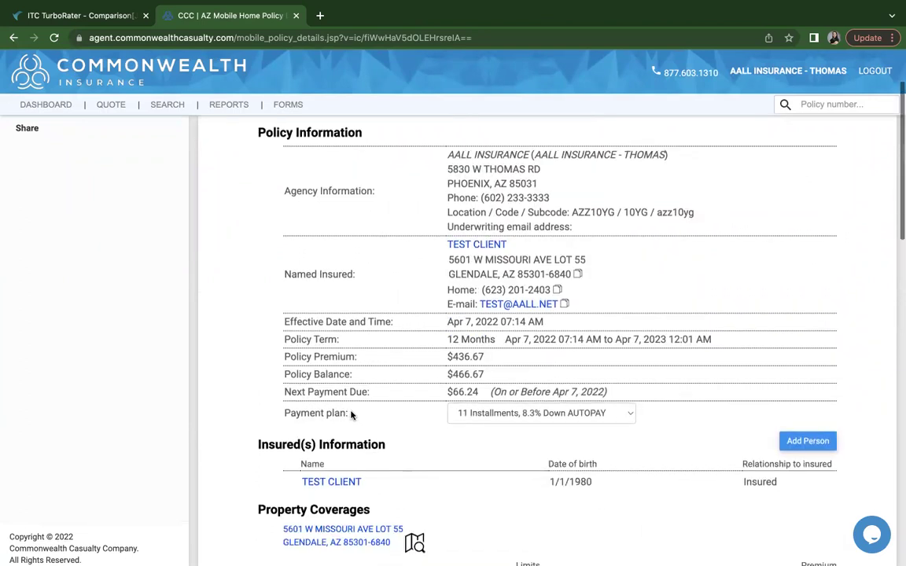